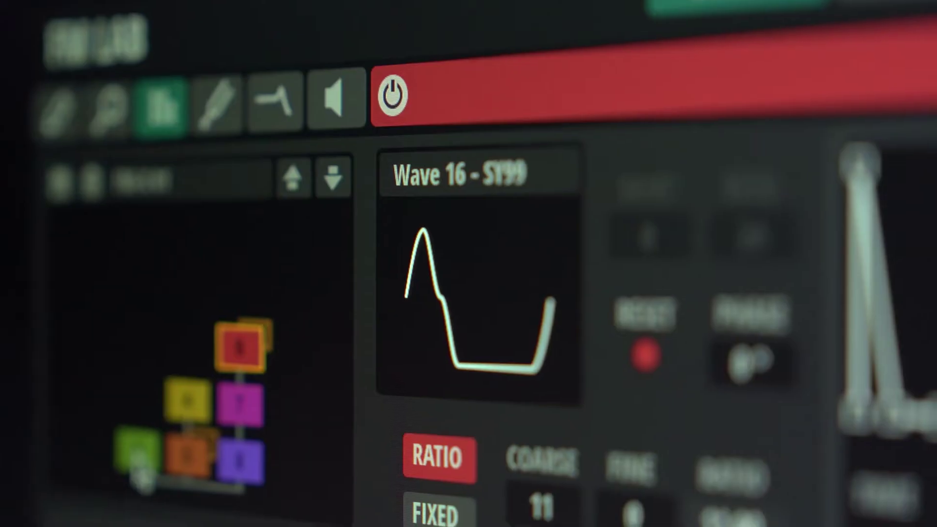
click(136, 445)
click(191, 439)
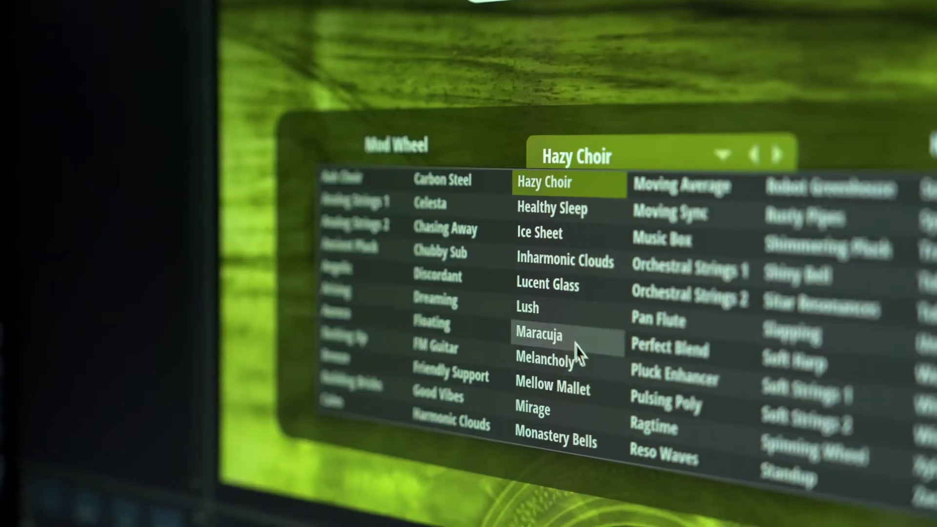
click(575, 355)
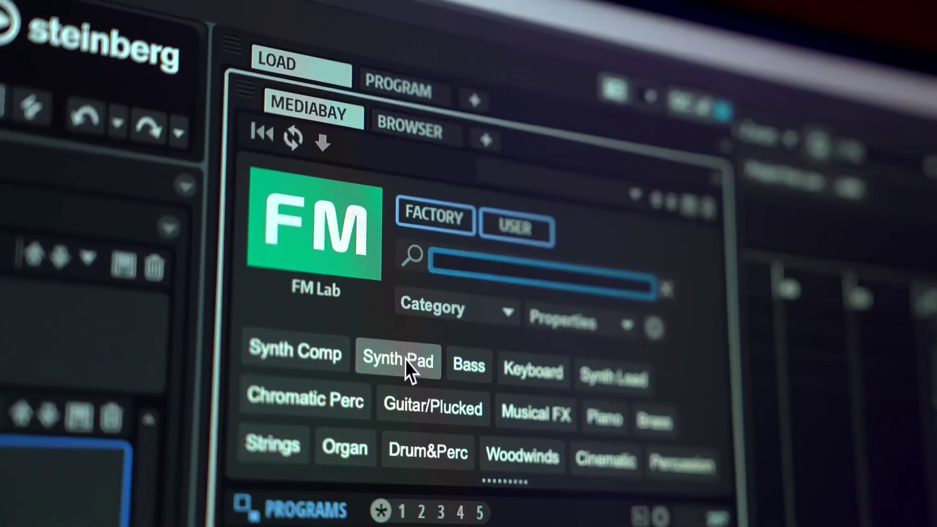
click(405, 359)
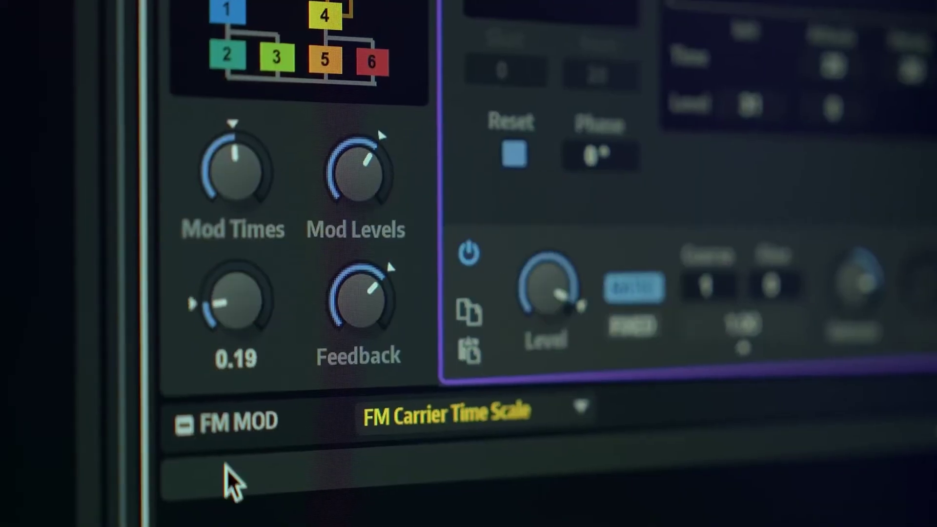
scroll(247, 382, up, 5)
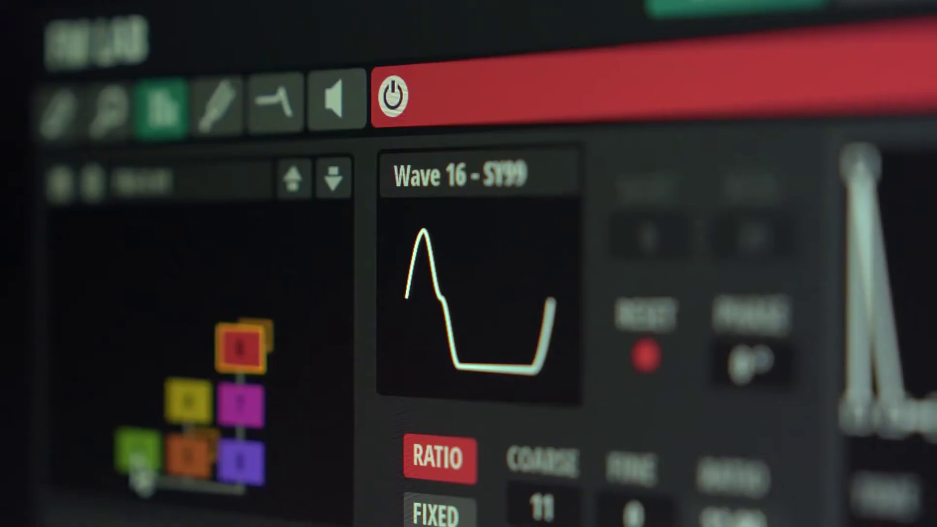
click(136, 445)
click(190, 431)
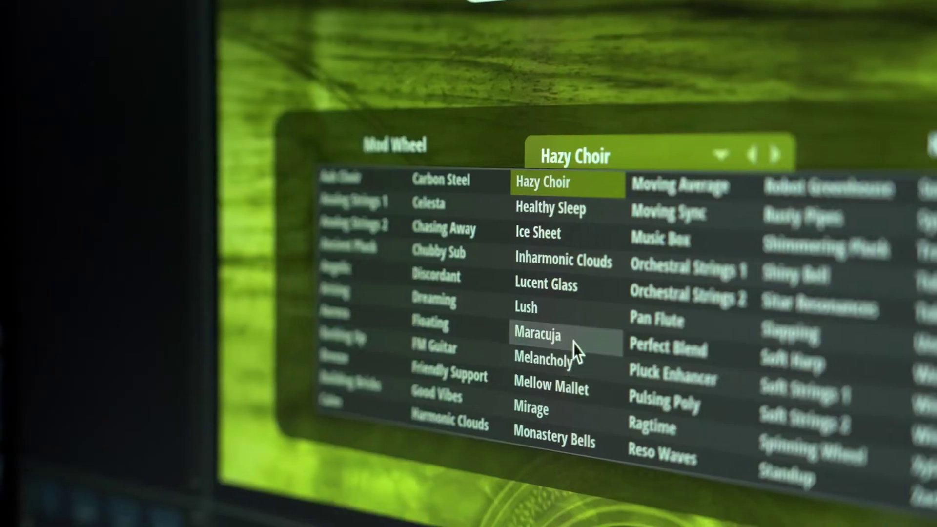
click(573, 349)
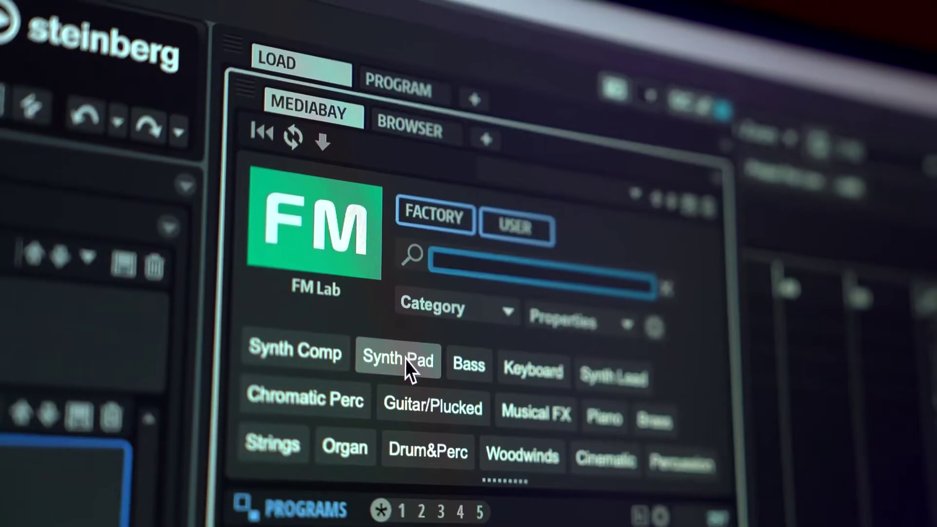
click(405, 359)
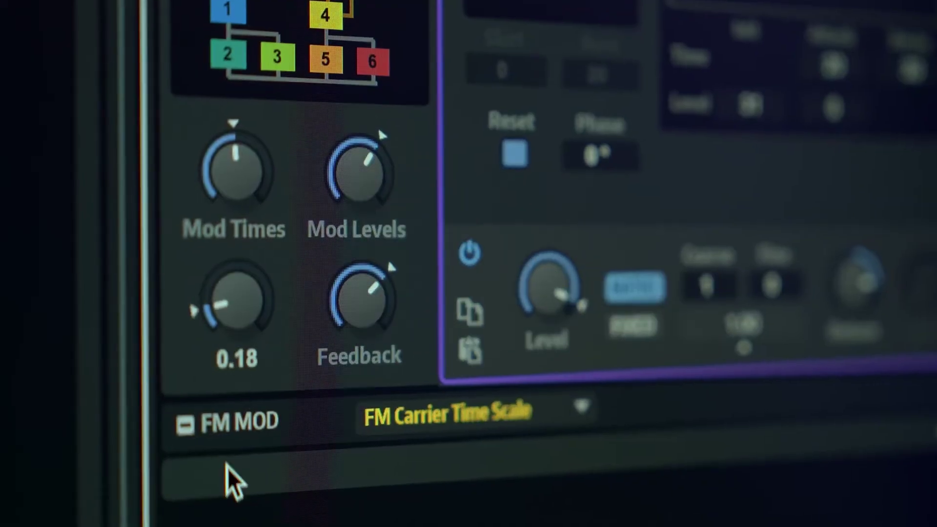
drag(254, 363, 251, 351)
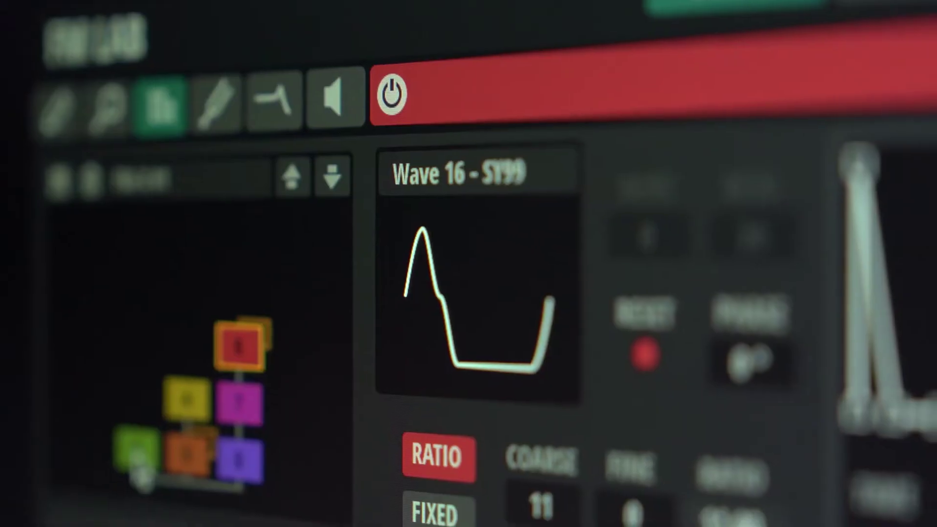
click(138, 445)
click(195, 453)
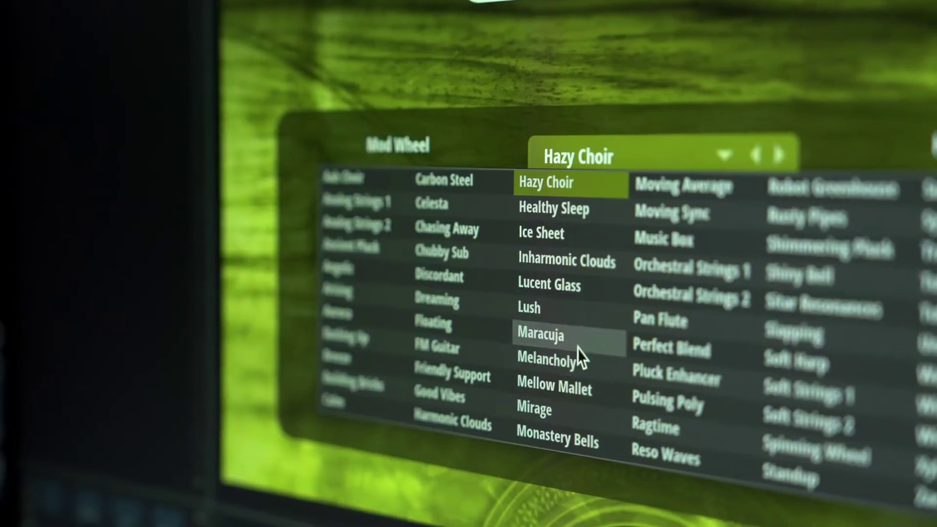
click(579, 357)
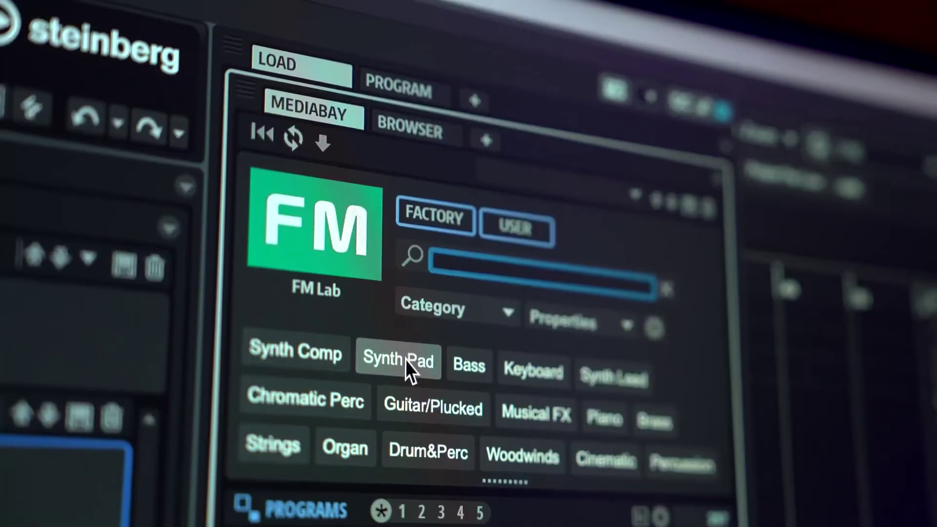
click(406, 364)
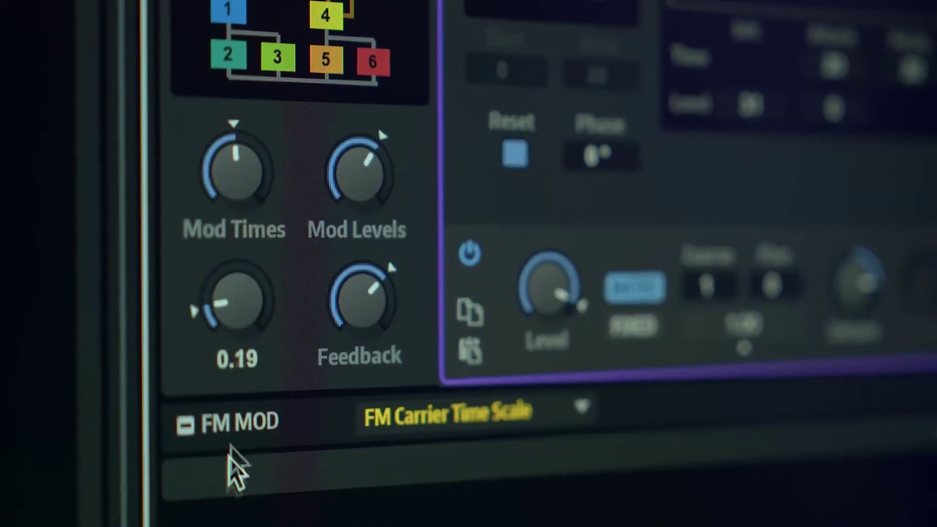
scroll(250, 335, up, 5)
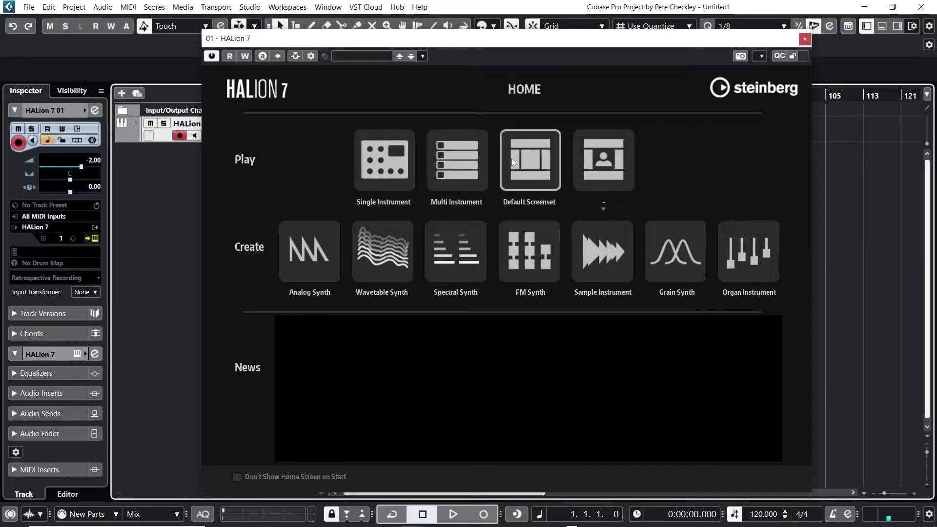
Open the Single Instrument view from the HALion 7 home screen and reposition the plug-in window.
click(390, 156)
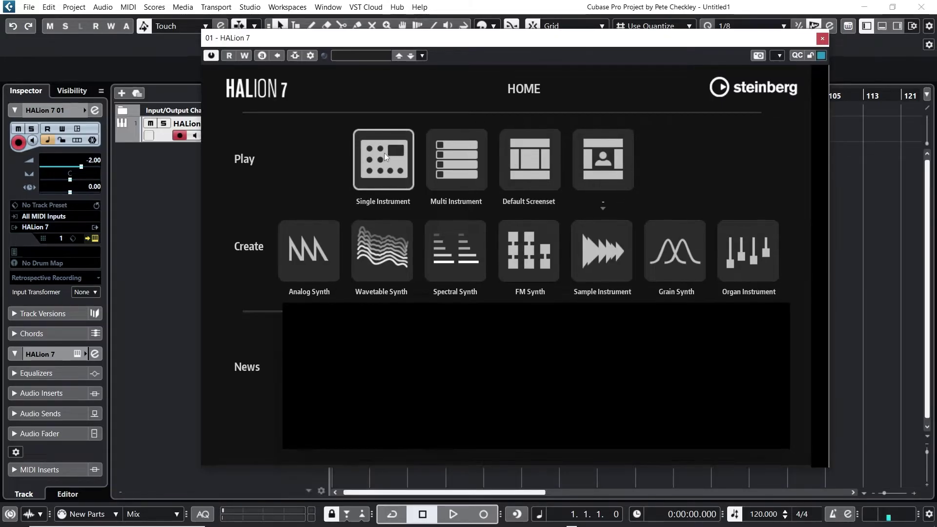
drag(407, 48, 369, 51)
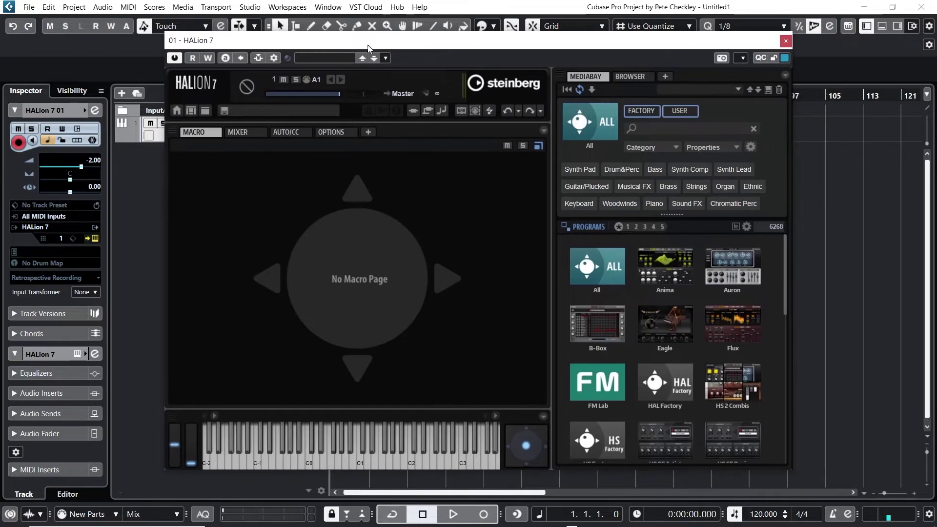
Look through the instrument library in the MediaBay, from Anima to World Percussions, to examine which instruments are available.
scroll(705, 320, down, 3)
scroll(705, 320, down, 2)
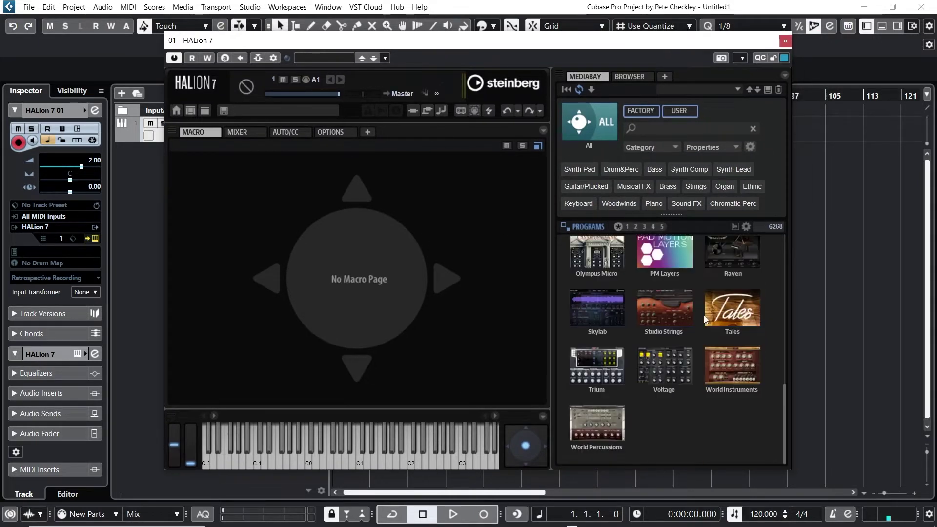
scroll(705, 319, up, 2)
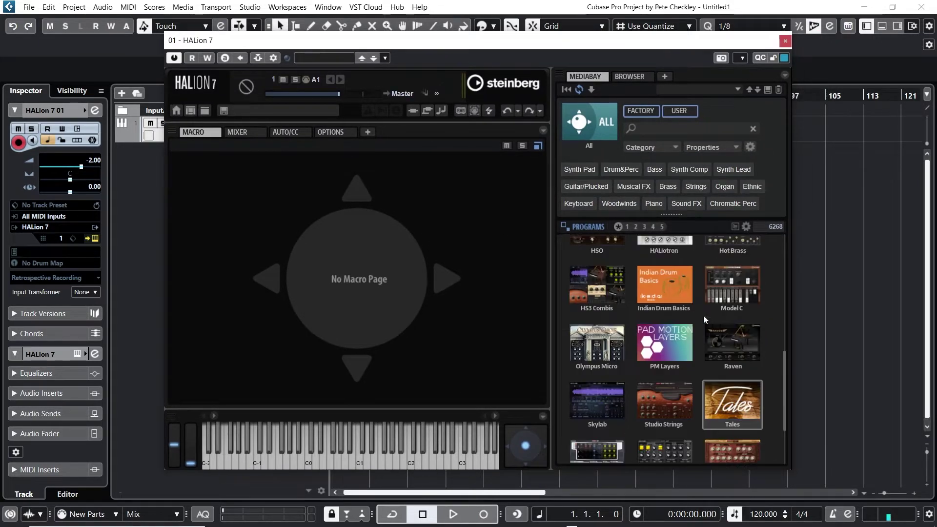
scroll(705, 319, up, 5)
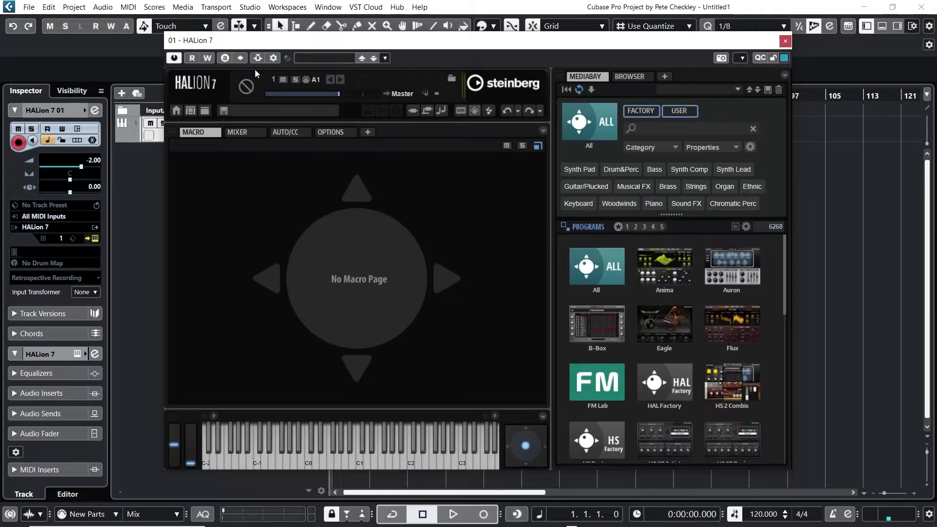
scroll(627, 296, down, 1)
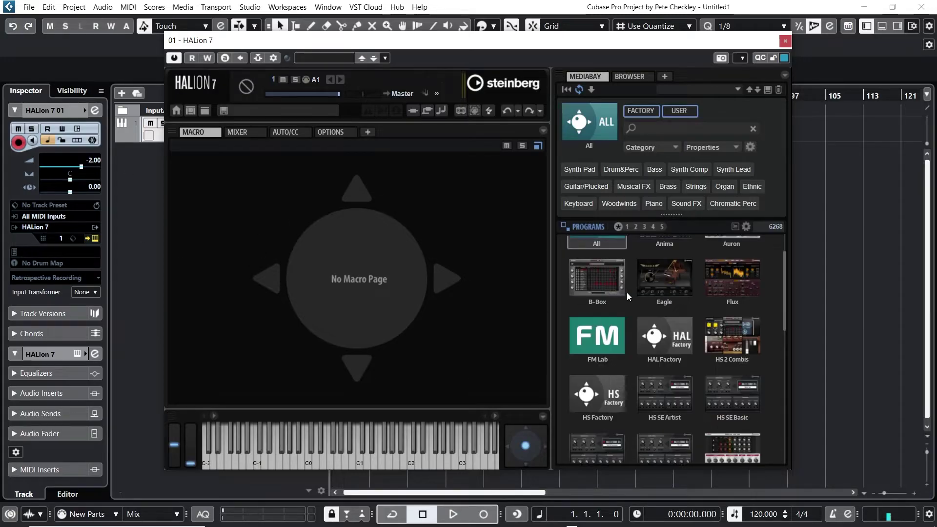
scroll(647, 315, down, 2)
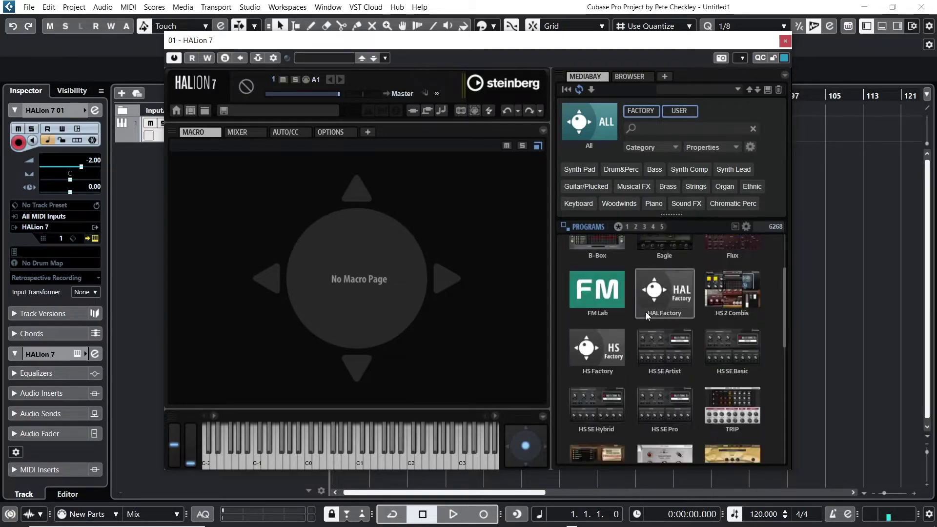
scroll(648, 318, down, 1)
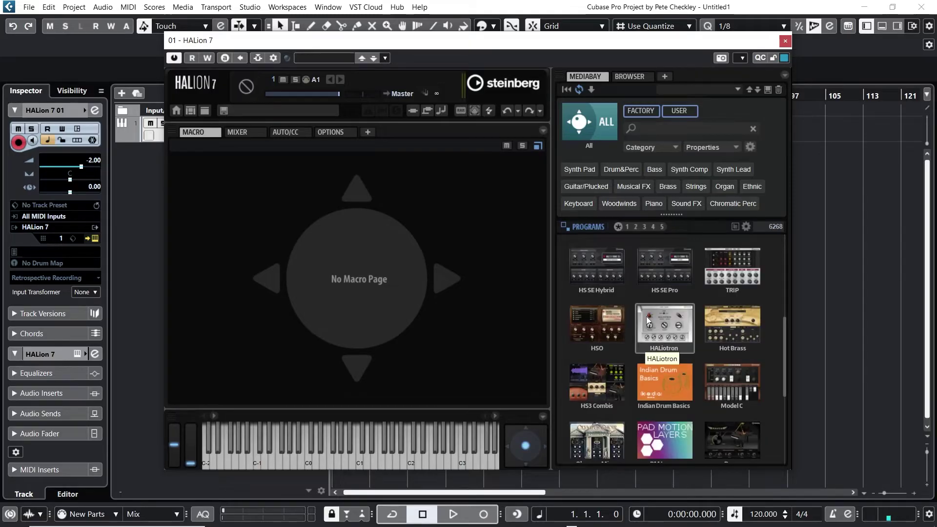
scroll(649, 323, down, 1)
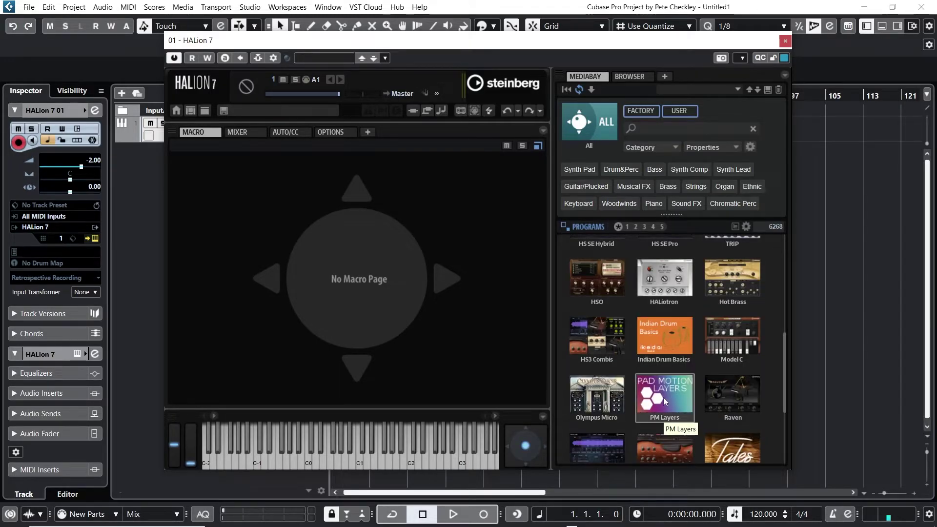
scroll(663, 401, down, 2)
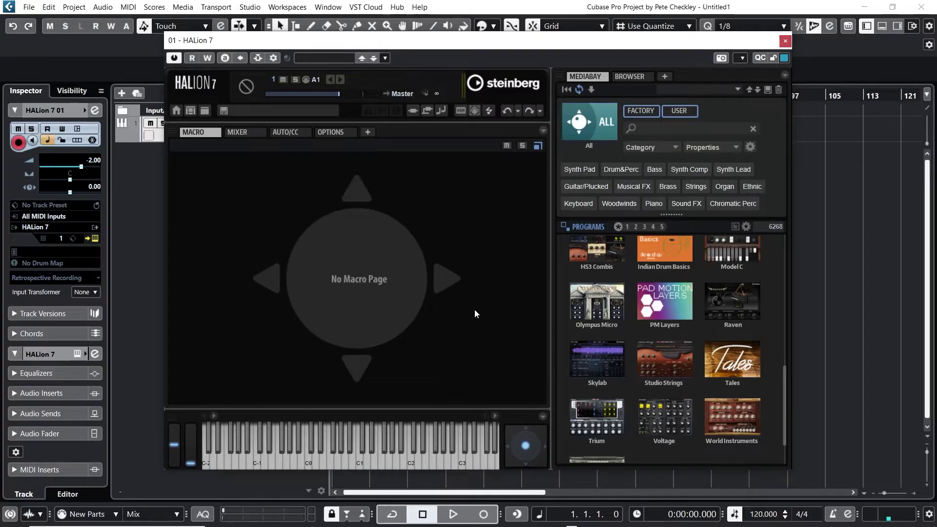
scroll(680, 358, down, 1)
scroll(681, 359, up, 2)
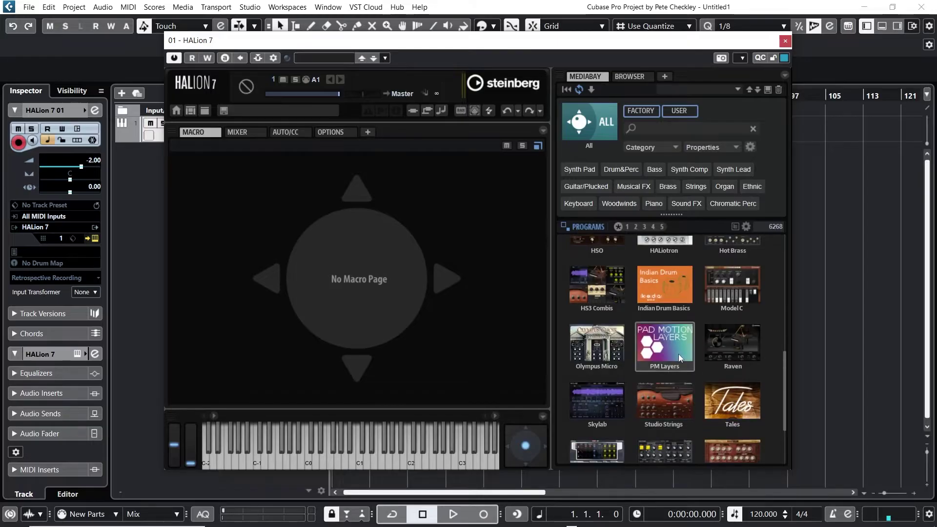
Switch to Chrome and review the Instruments comparison of the HALion editions down to World Instruments, then return to Cubase.
key(alt+Tab)
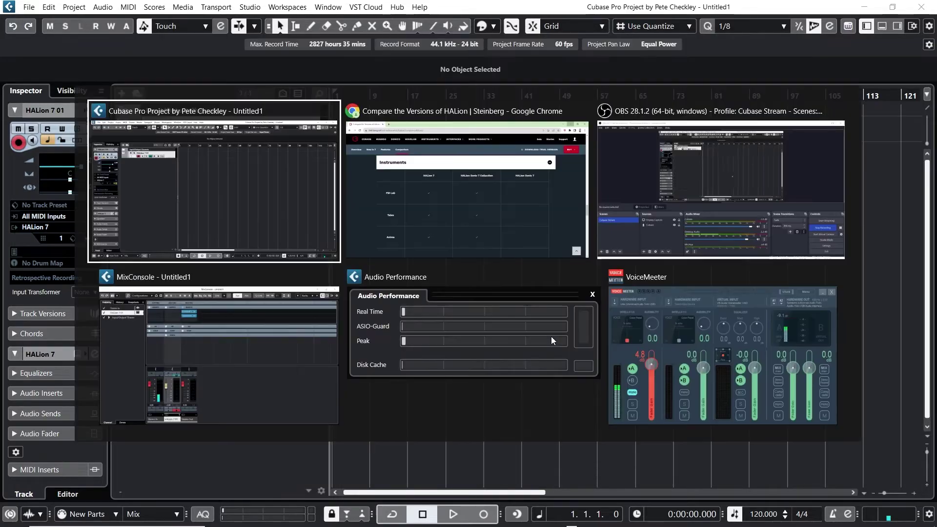
key(alt+Tab)
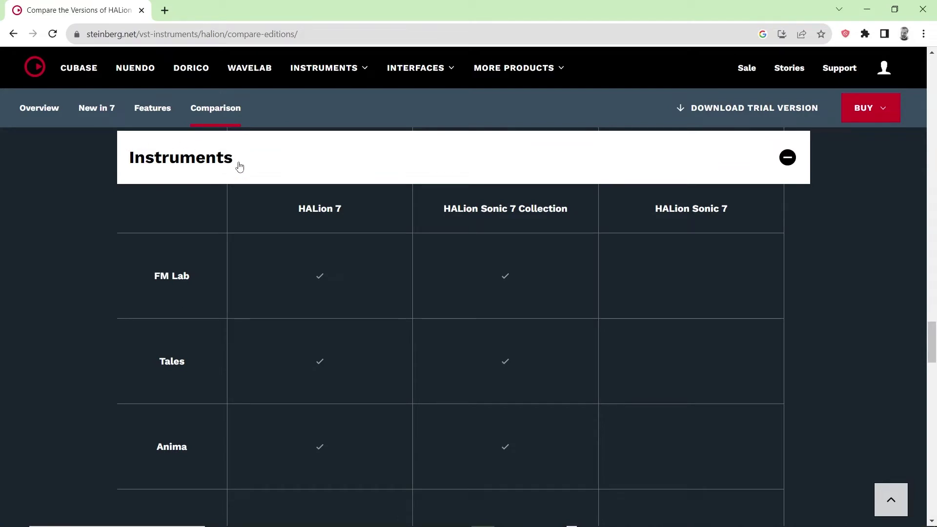
scroll(194, 191, down, 1)
scroll(167, 241, down, 1)
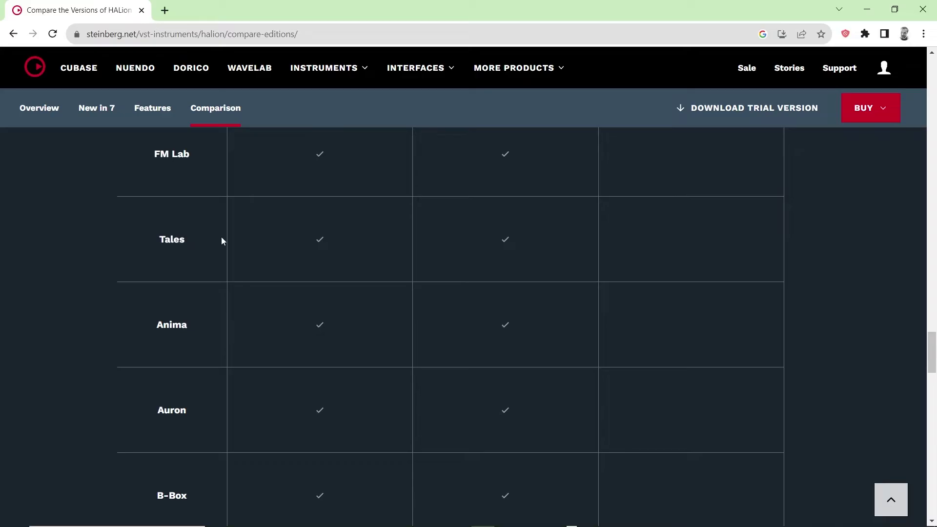
scroll(191, 250, down, 2)
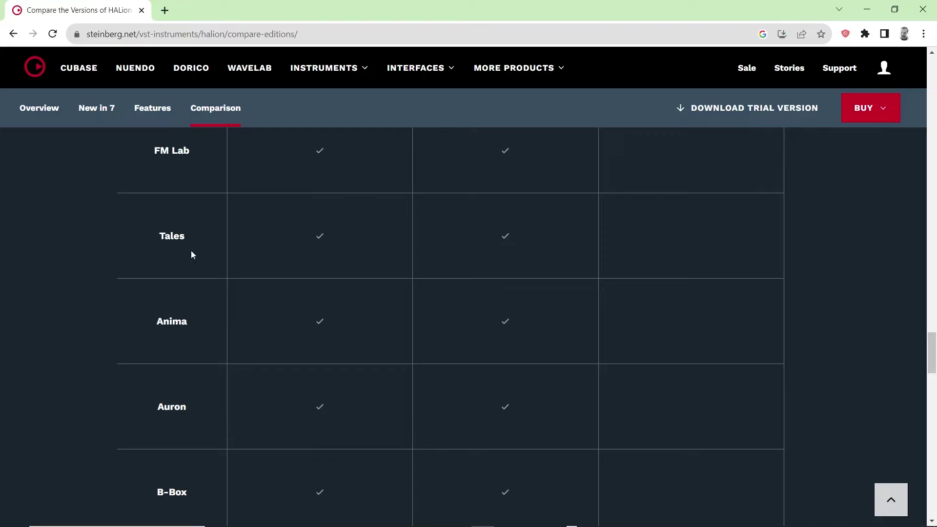
scroll(177, 269, down, 4)
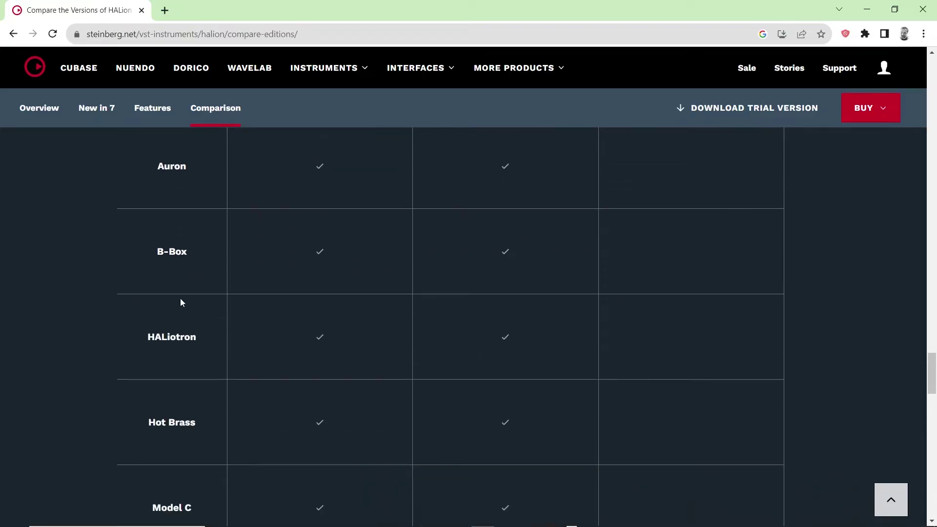
scroll(197, 331, down, 5)
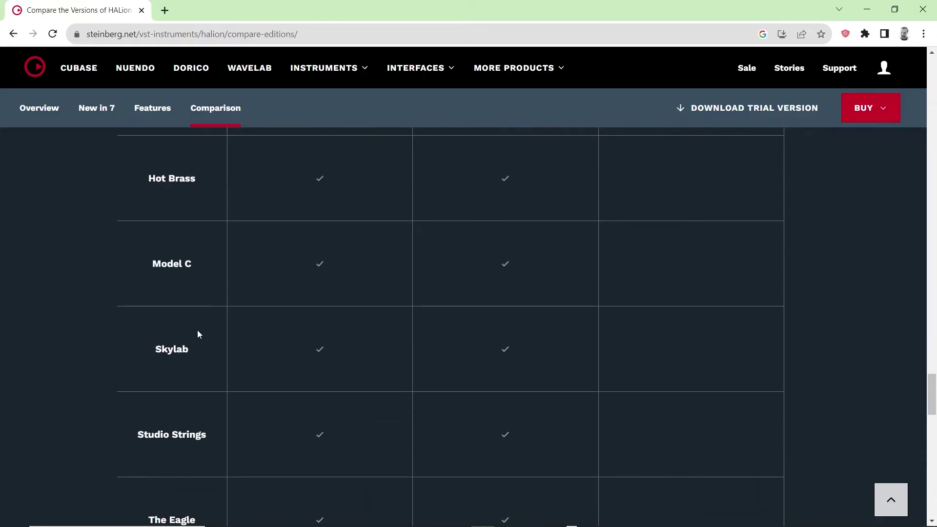
scroll(197, 334, down, 4)
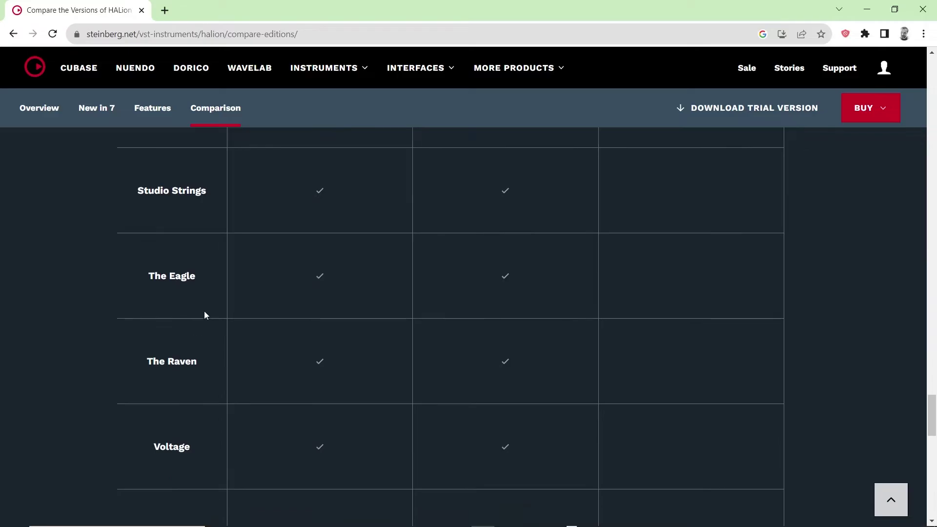
scroll(194, 312, down, 3)
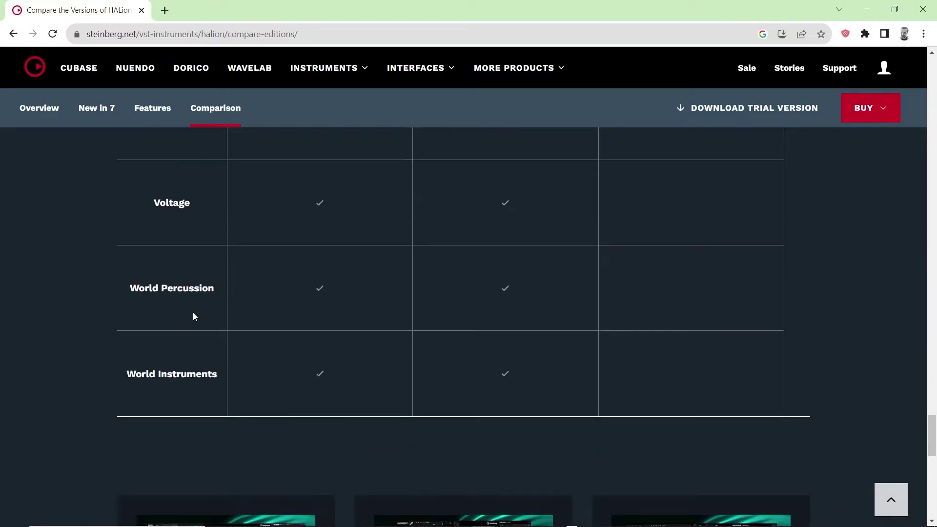
scroll(198, 306, up, 4)
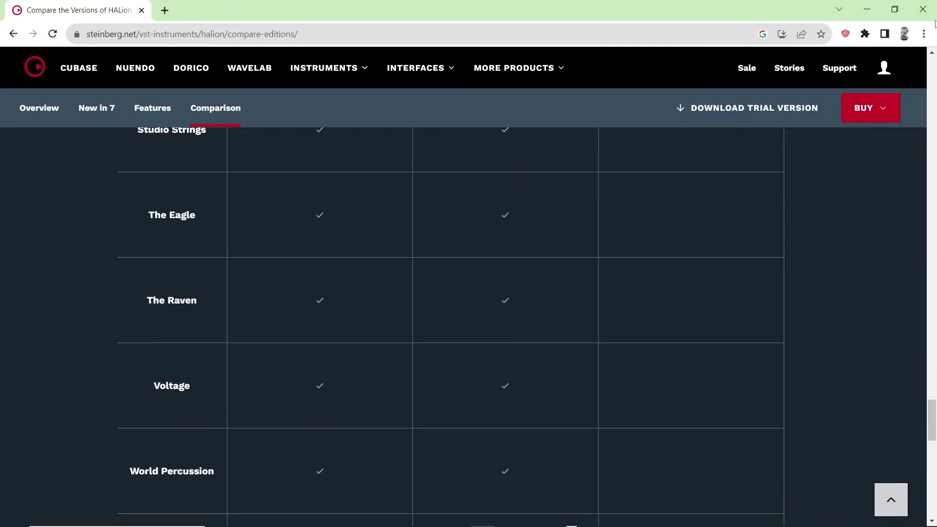
click(868, 9)
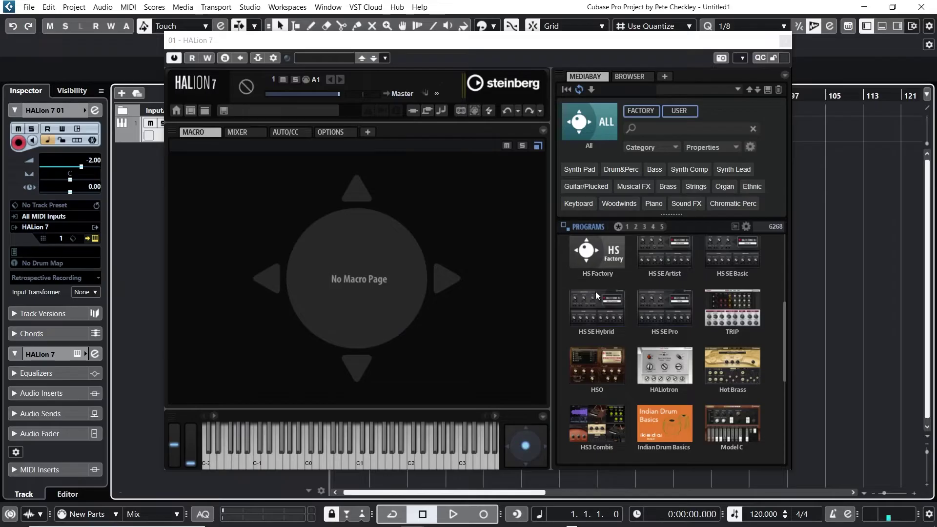
Select the FM Lab instrument in the MediaBay library and browse its list of programs around Music Box.
scroll(596, 295, up, 3)
click(593, 337)
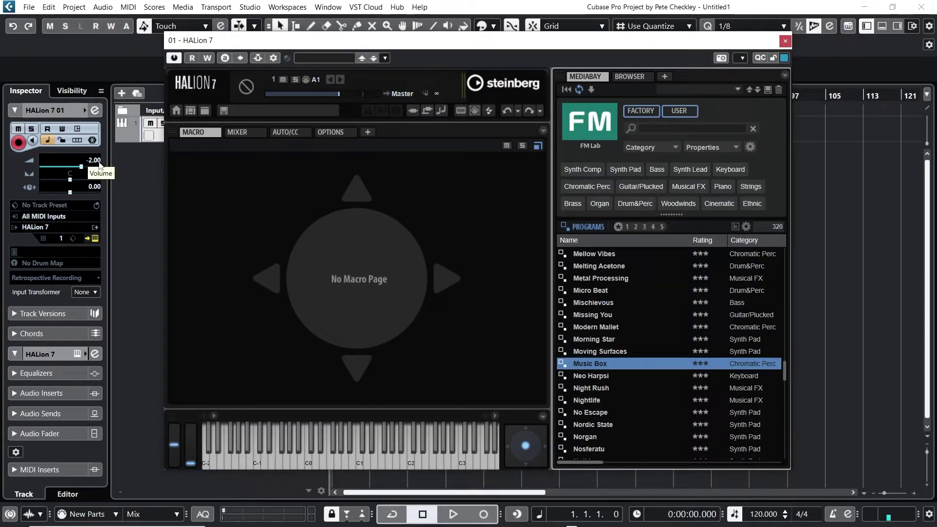
scroll(618, 345, down, 1)
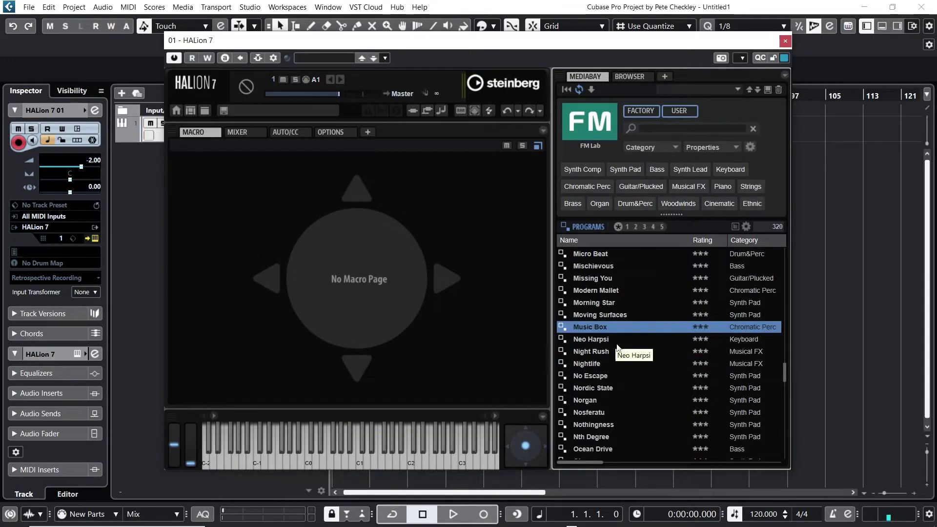
Load the Morning Star program and reposition the plug-in window so its enlarged FM Lab interface fits on screen.
click(617, 308)
drag(517, 41, 438, 17)
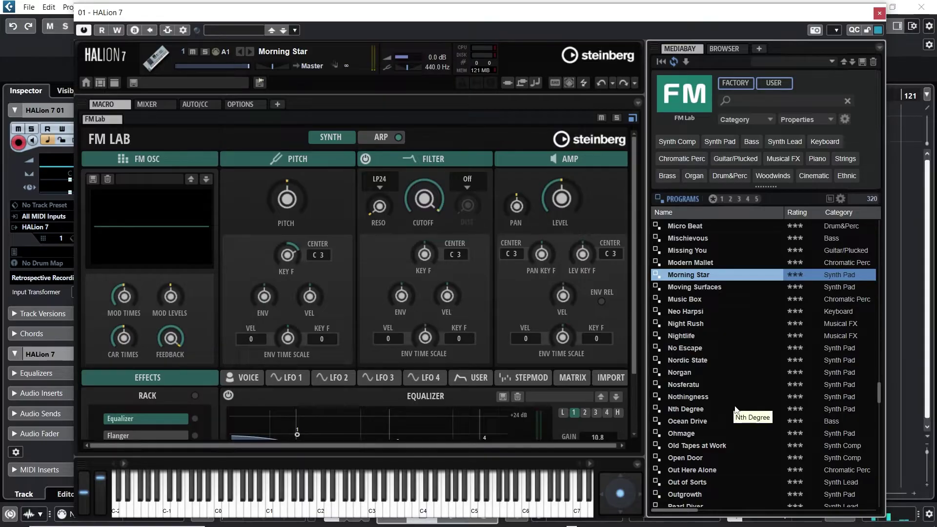
Load the Phasing Roads keyboard program and raise the plug-in's output volume to 4.9 dB.
scroll(744, 407, down, 5)
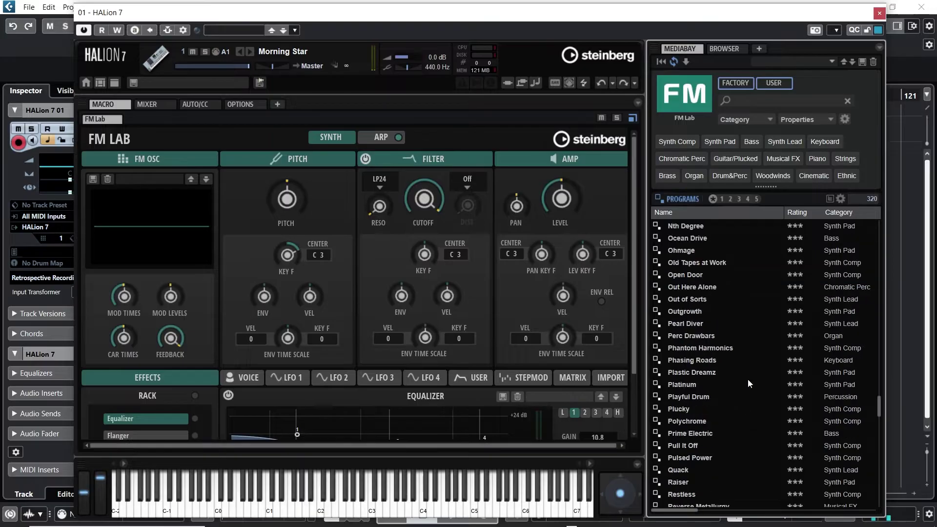
click(727, 365)
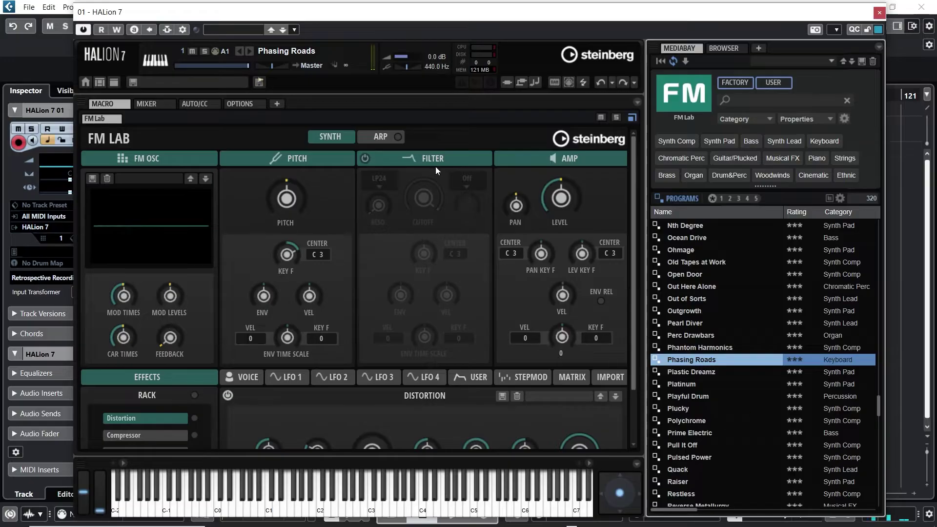
click(412, 57)
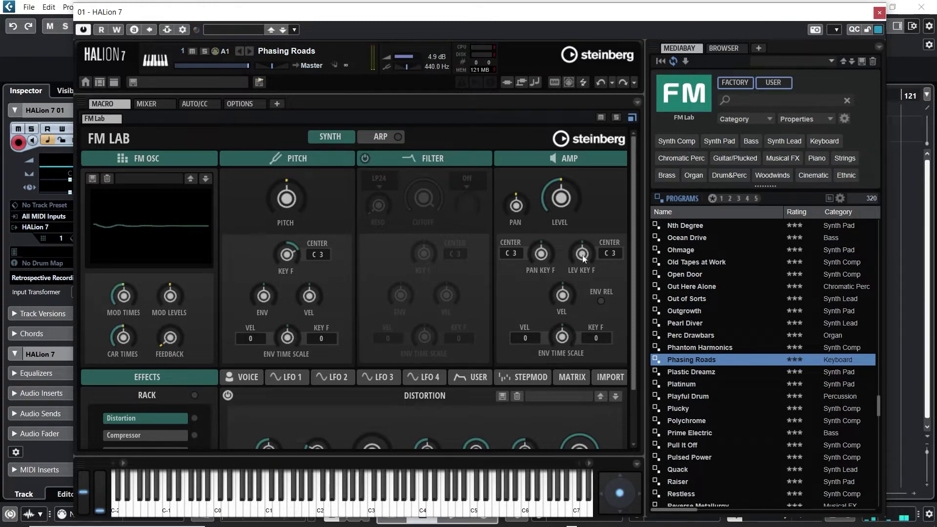
Audition the Pull It Off and Quack programs with the plug-in's output volume returned to 0.0 dB.
double_click(697, 442)
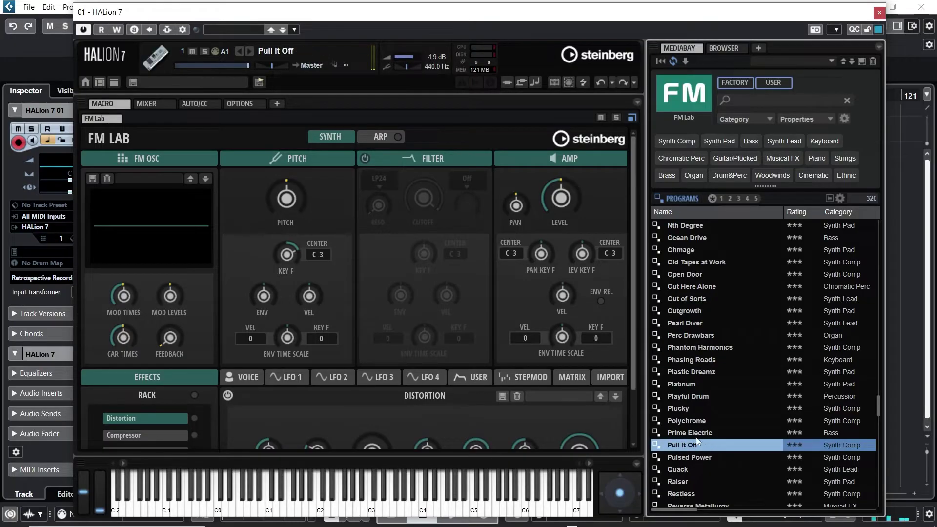
click(407, 56)
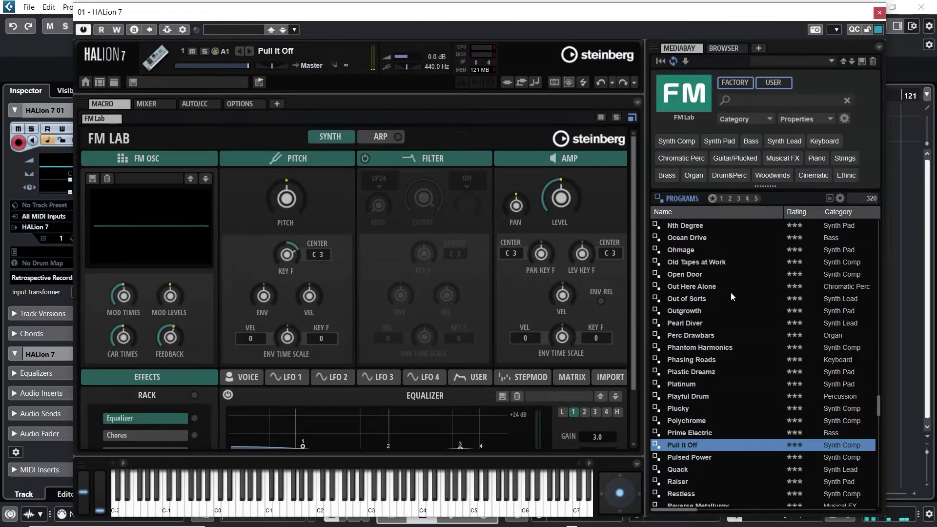
click(682, 469)
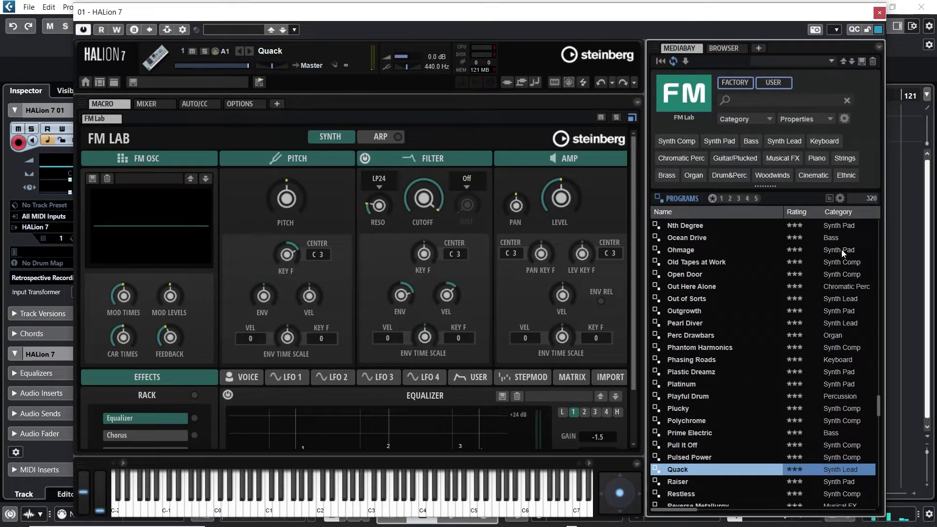
Sort the FM Lab program list by category and go to the start of the list.
click(851, 213)
drag(884, 450, 877, 516)
scroll(863, 287, up, 15)
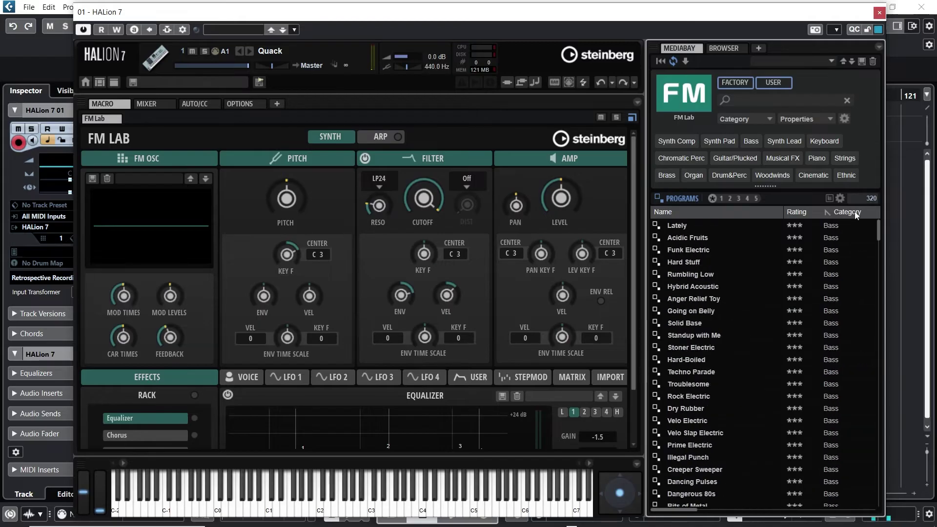
Audition the bass programs Lately, Solid Base, Illegal Punch and FM Bass by loading each one.
click(722, 226)
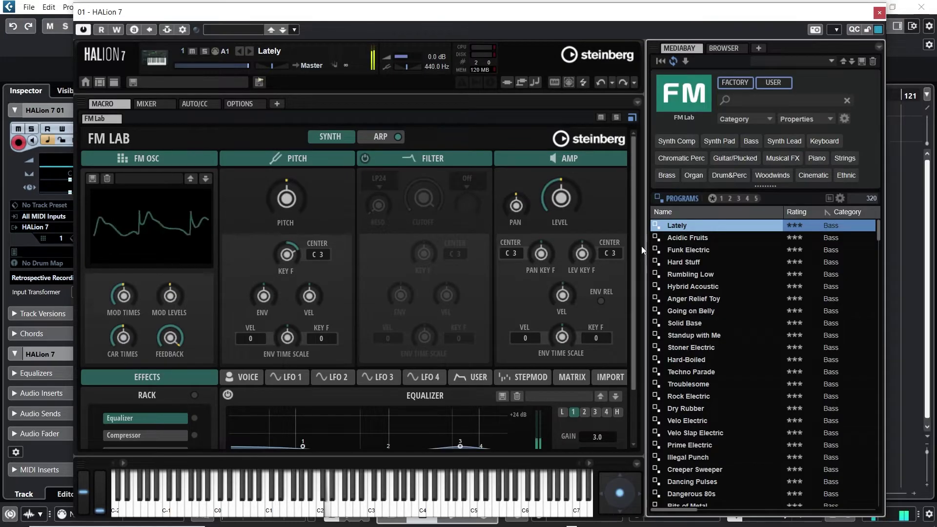
double_click(697, 322)
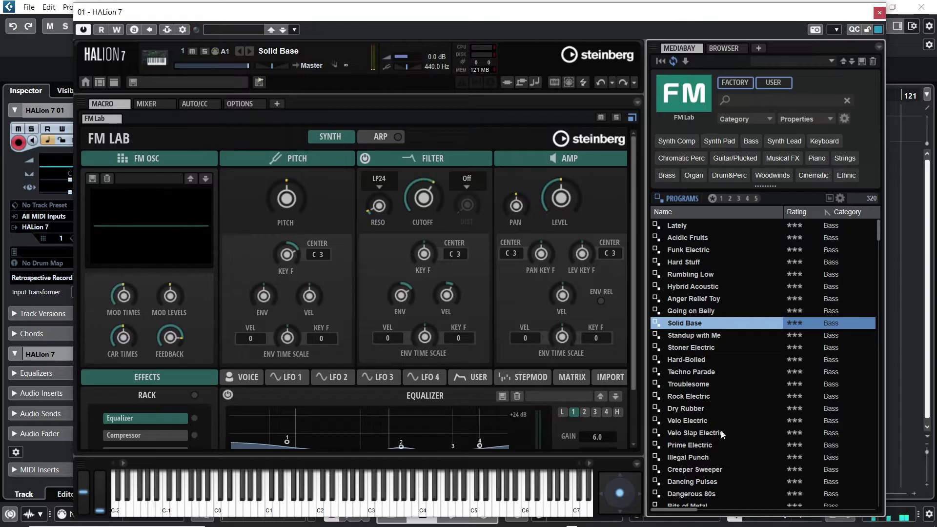
scroll(723, 435, down, 5)
click(715, 398)
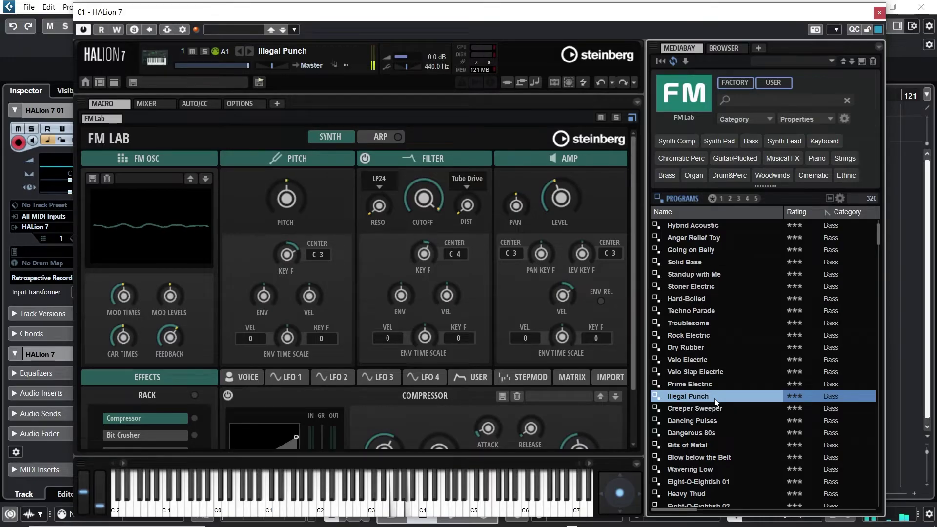
scroll(715, 405, down, 2)
scroll(720, 423, down, 10)
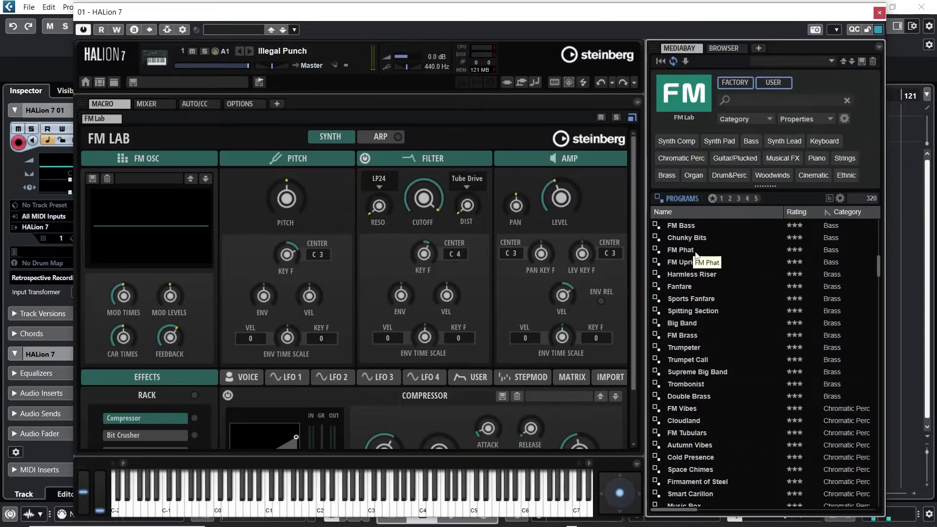
click(696, 227)
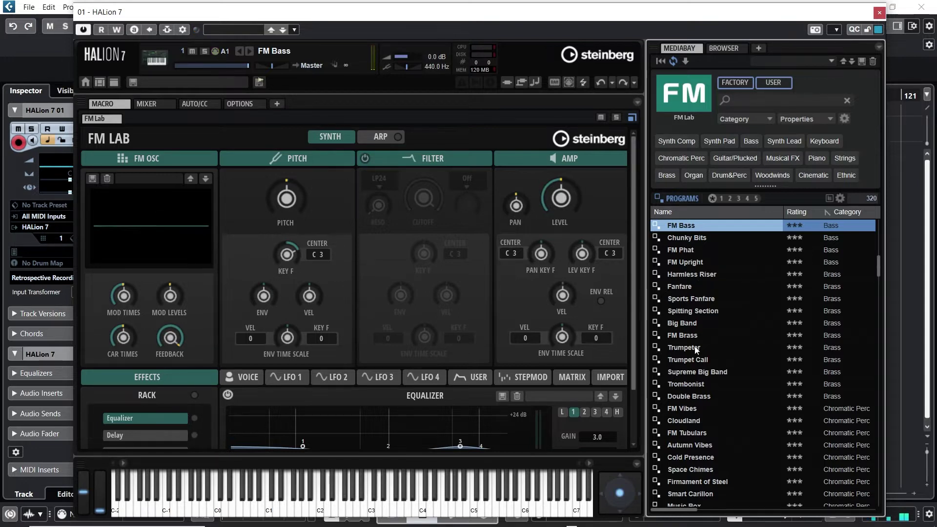
Audition the FM Brass program and the chromatic percussion programs FM Vibes and FM Celesta.
double_click(681, 335)
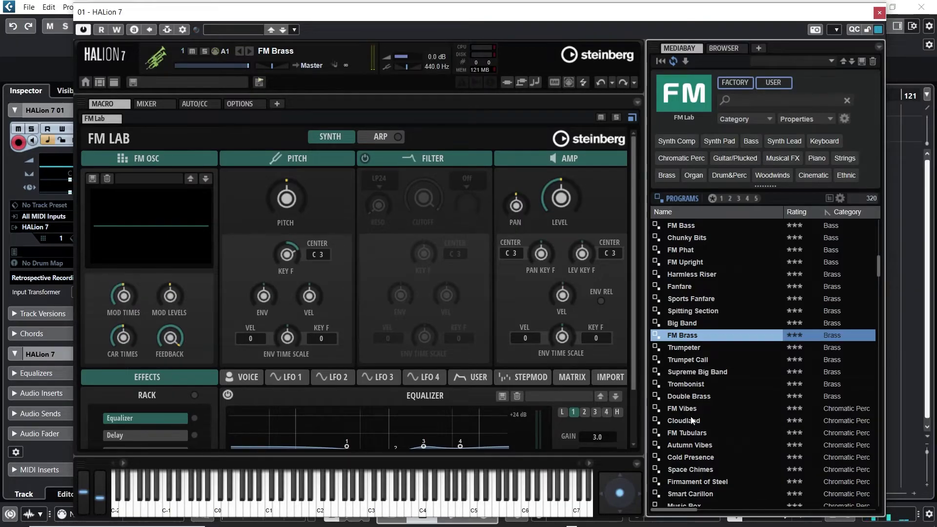
double_click(708, 408)
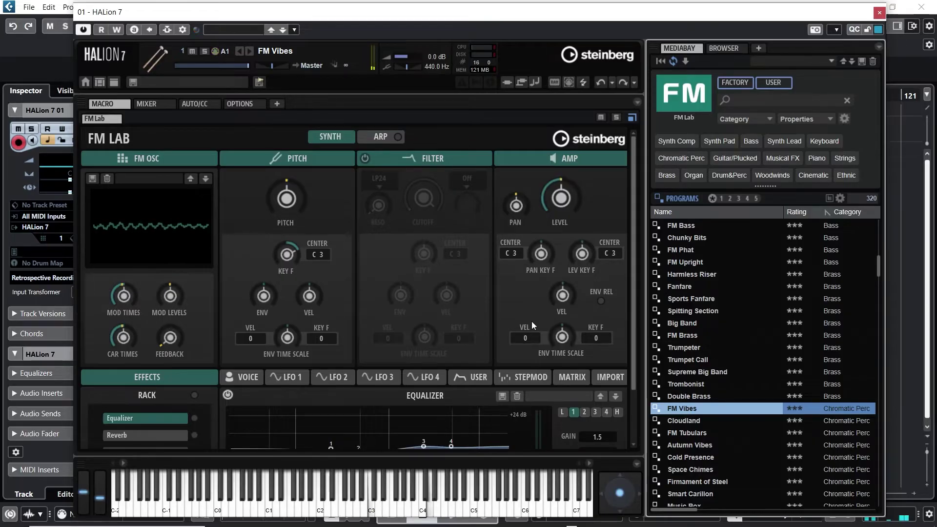
scroll(732, 390, down, 5)
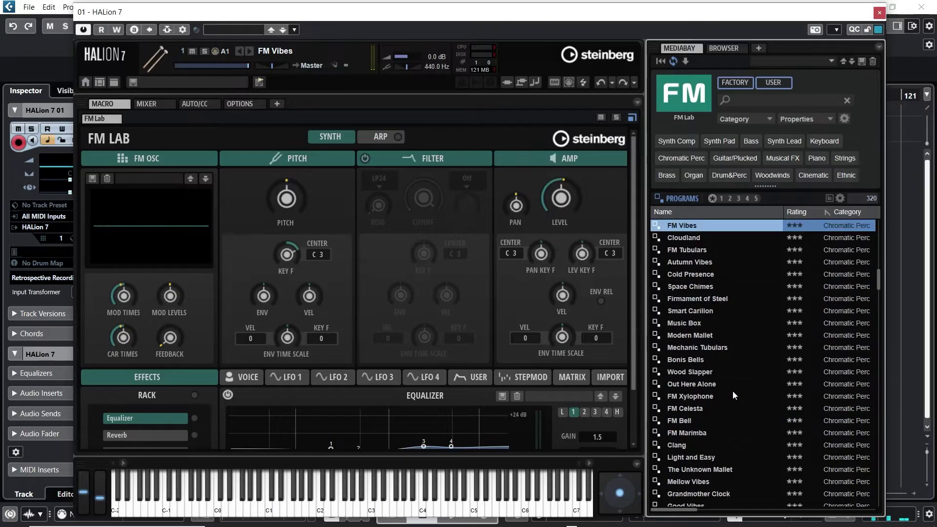
click(709, 409)
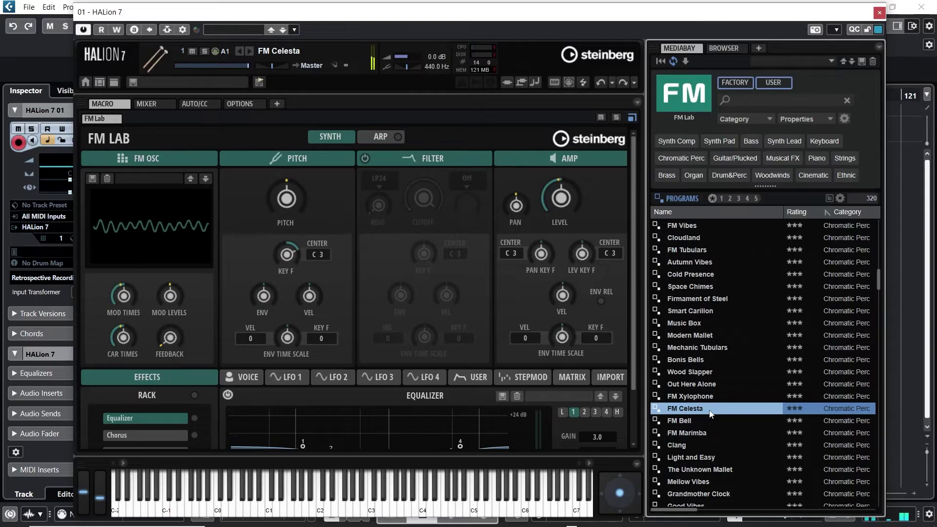
Audition the cinematic program Wormhole and the drum and percussion program Slow Roller.
scroll(734, 400, down, 5)
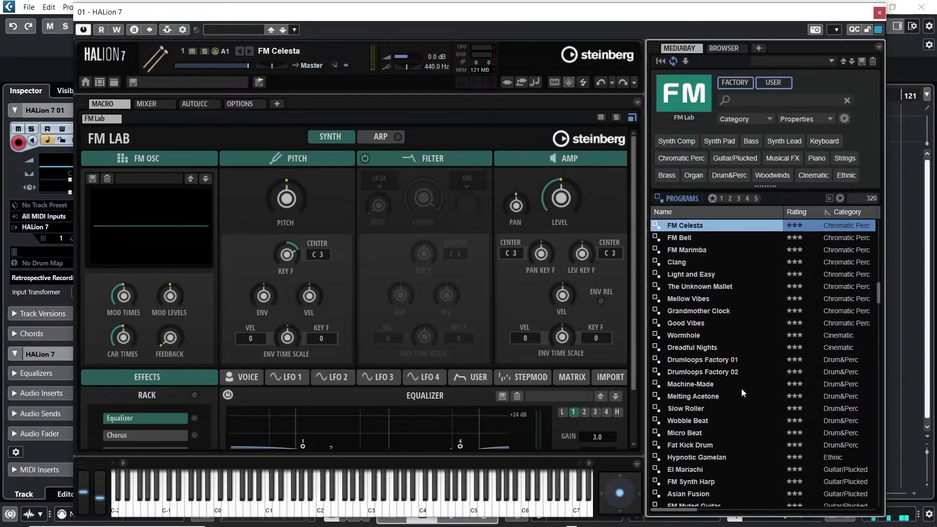
double_click(713, 337)
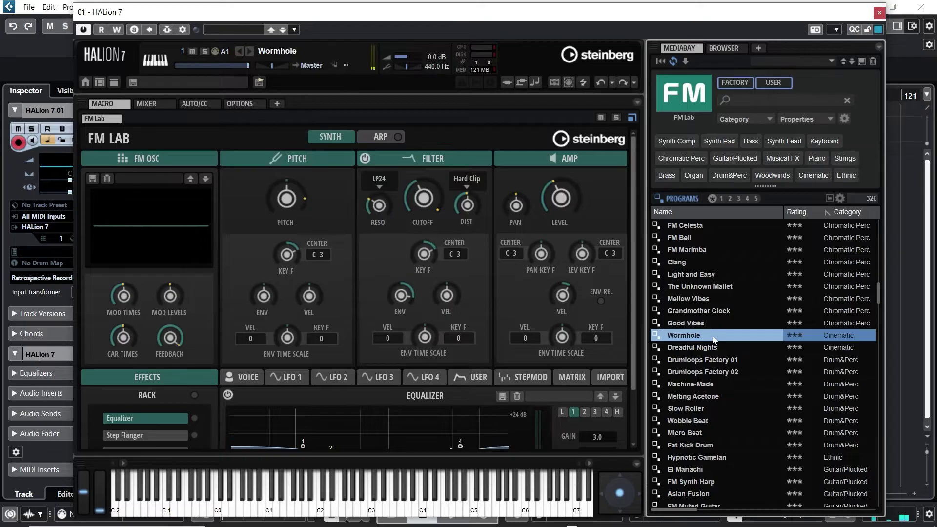
double_click(716, 409)
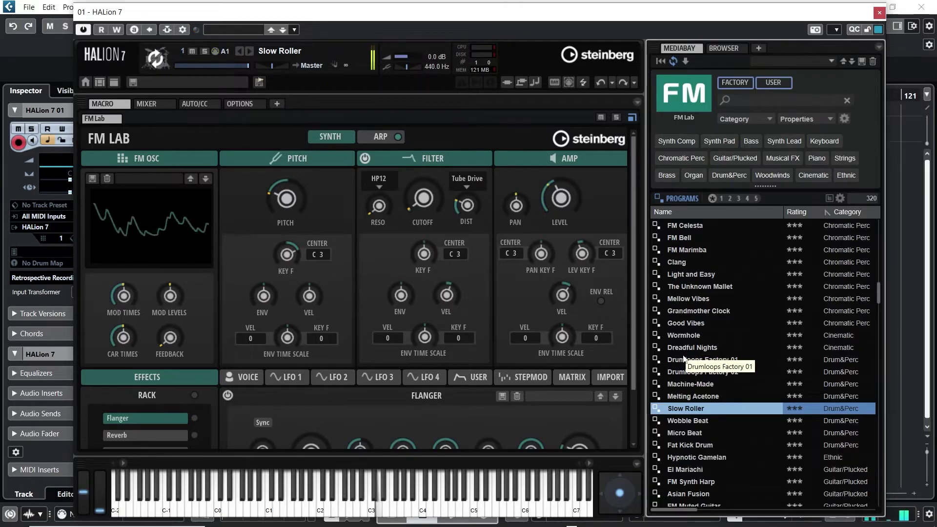
Audition the plucked programs Campfire Night, Unplugged and Virtual Mariachi, along with the ethnic program Hypnotic Gamelan.
scroll(722, 379, down, 5)
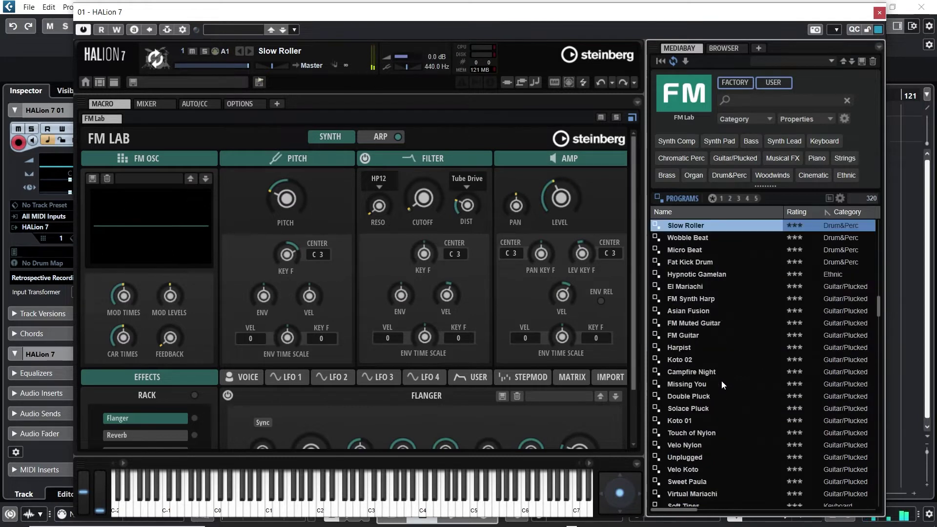
double_click(708, 372)
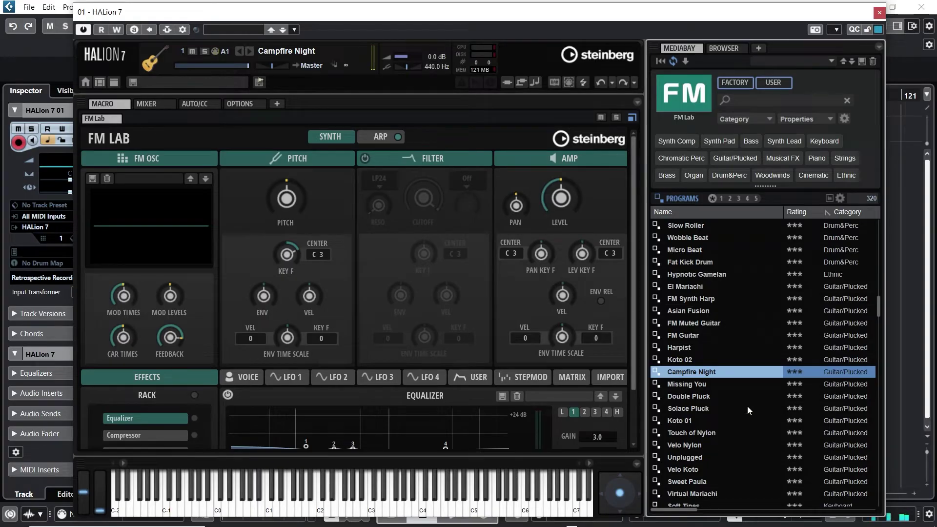
scroll(746, 415, down, 5)
scroll(748, 387, up, 5)
click(726, 275)
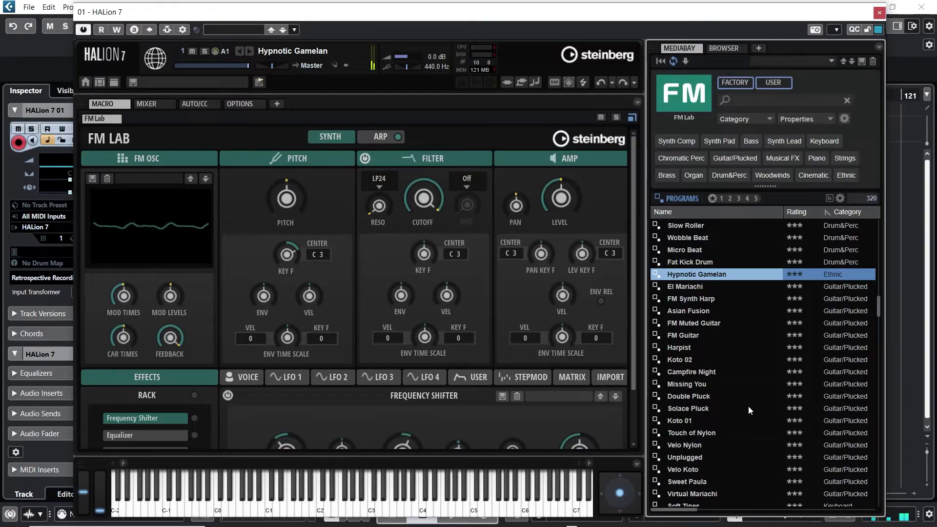
double_click(714, 422)
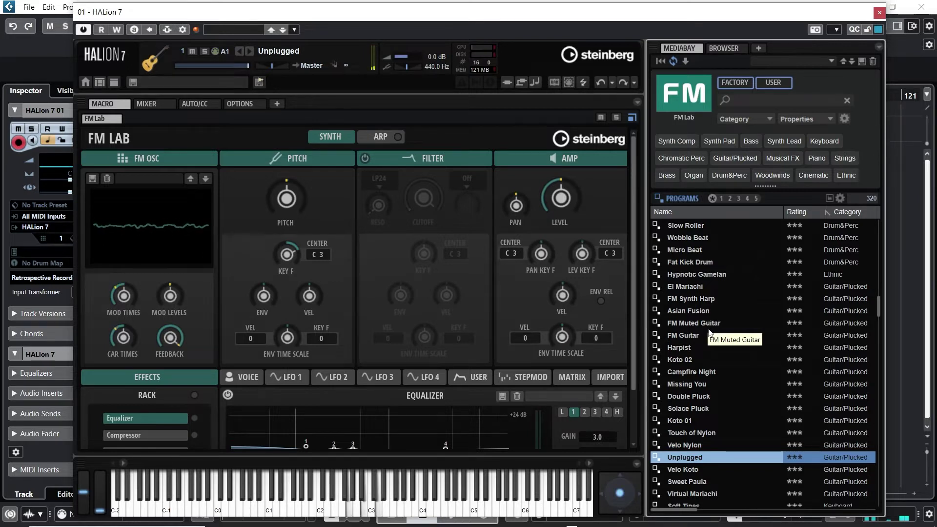
double_click(690, 494)
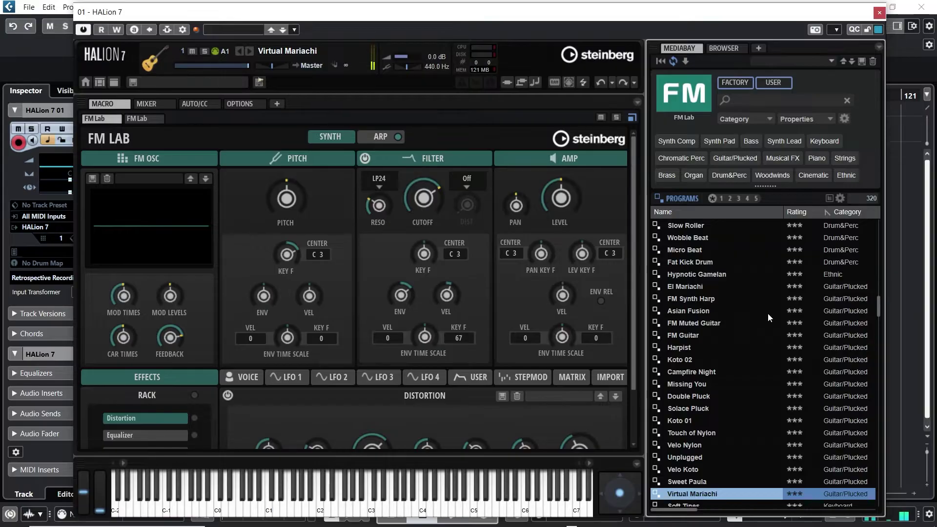
Audition the keyboard programs Full Tines, Electra, Tiny Tines and Hawk Clavi by loading each one.
scroll(768, 312, down, 5)
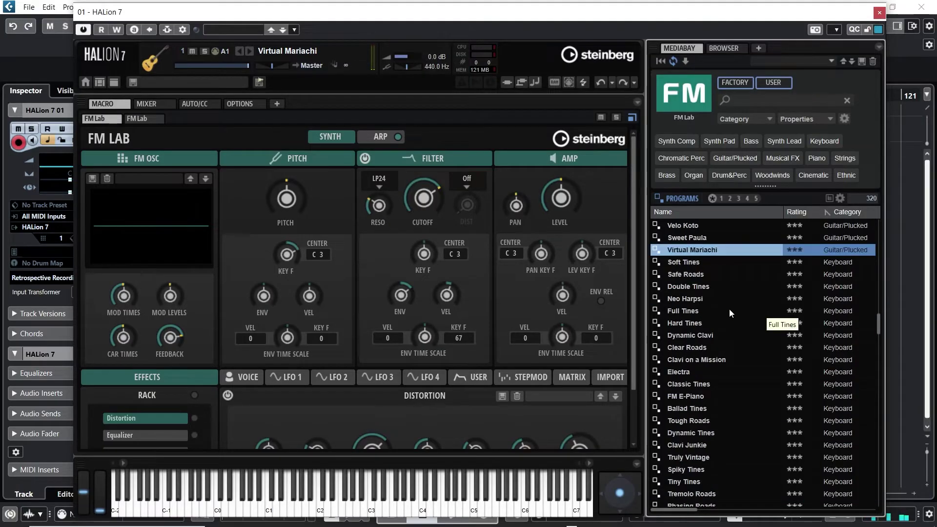
double_click(700, 312)
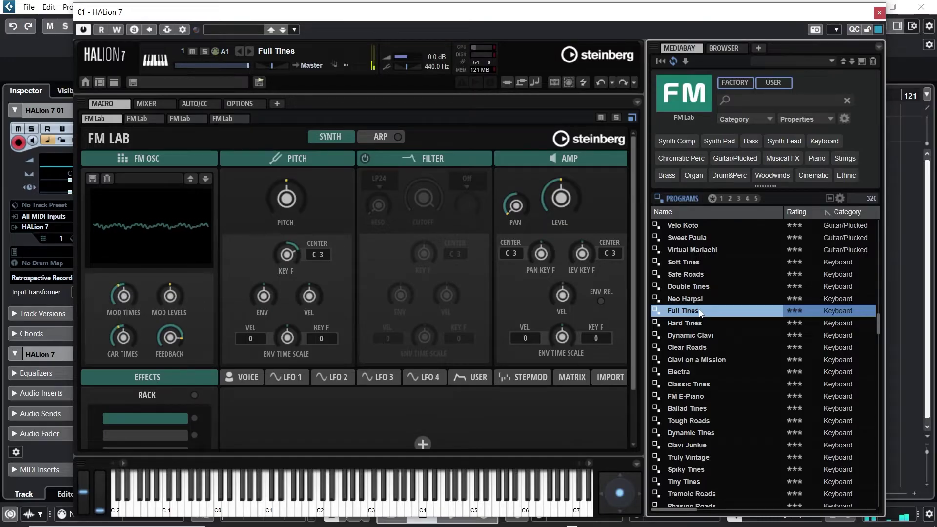
double_click(688, 371)
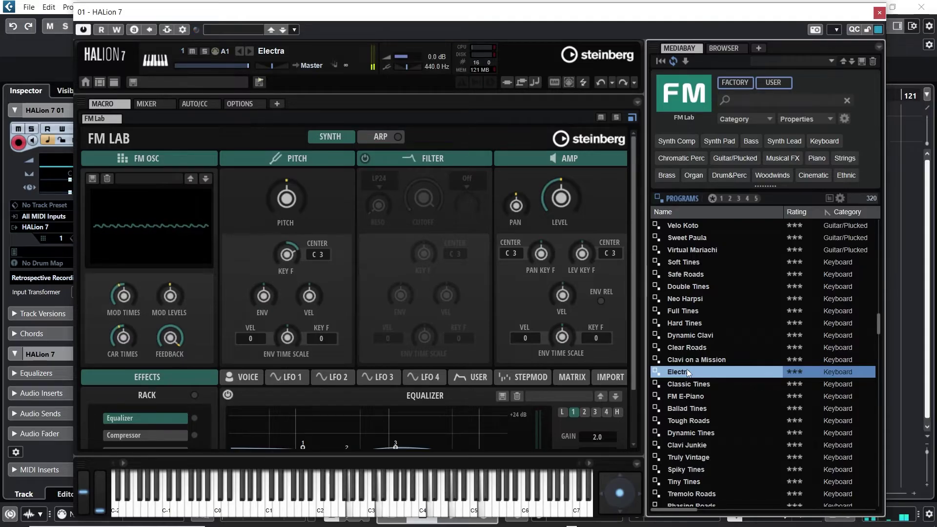
double_click(696, 481)
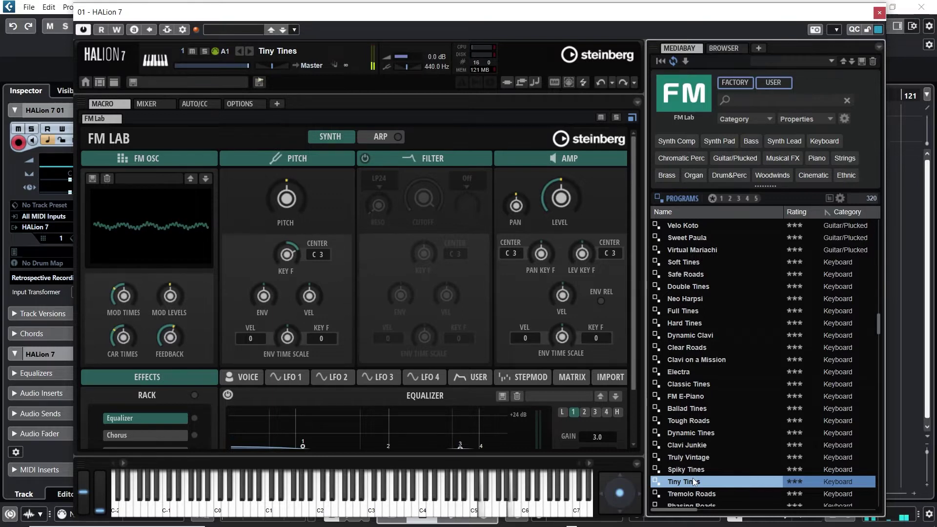
scroll(757, 429, down, 5)
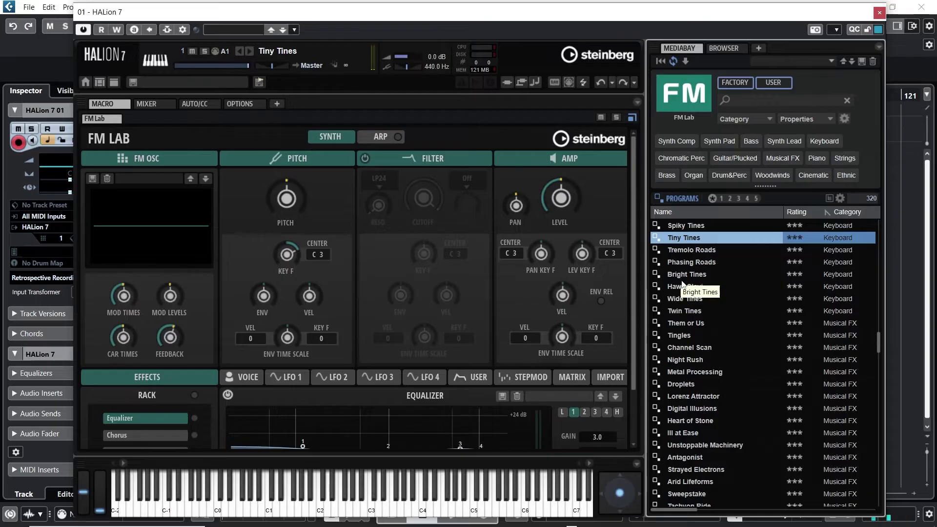
click(710, 287)
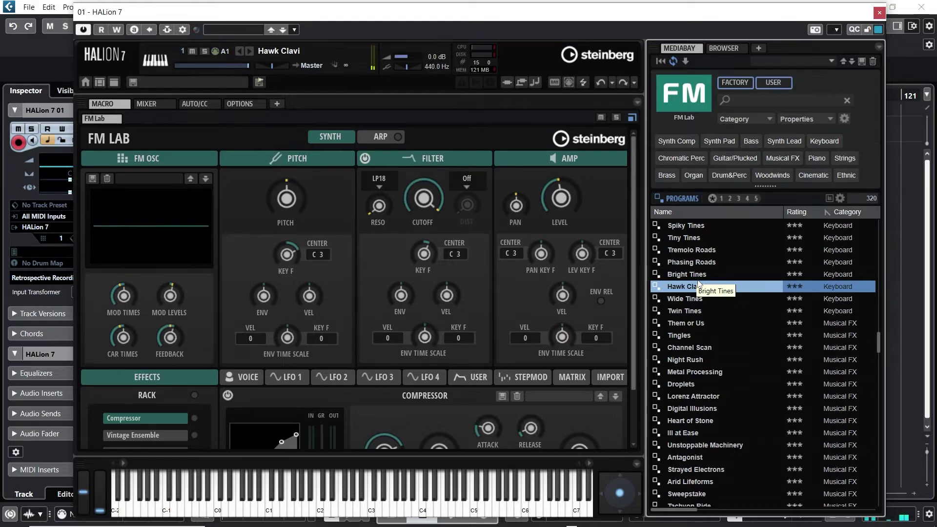
Audition the Musical FX programs Ill at Ease, Sweepstake and Nightlife by loading each one.
scroll(745, 349, down, 2)
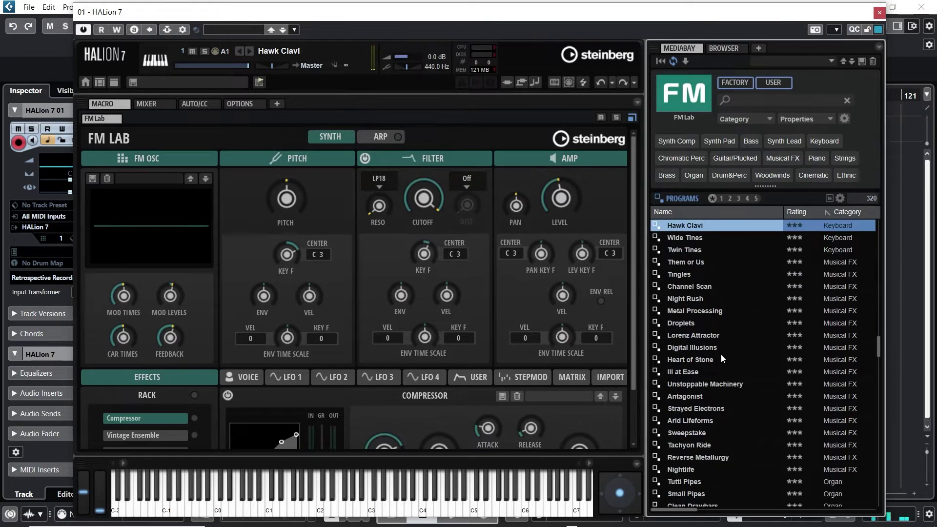
double_click(701, 370)
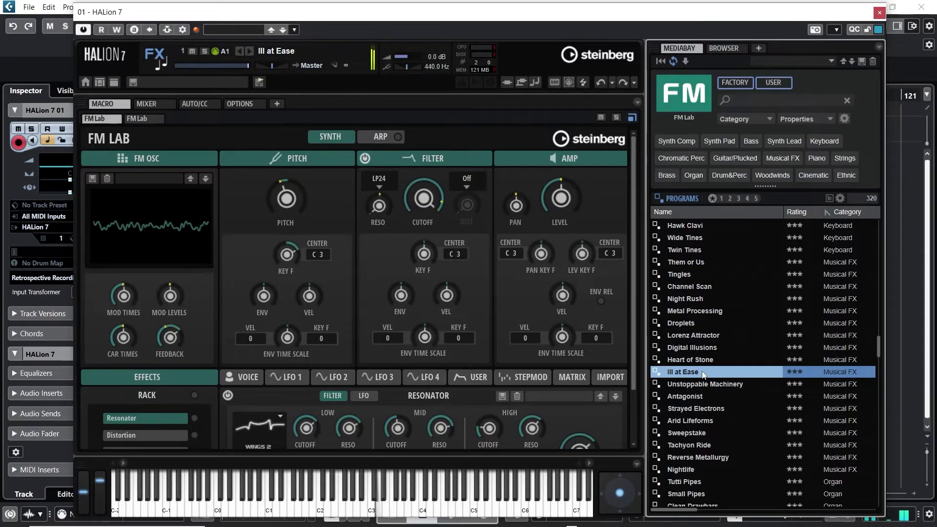
double_click(712, 431)
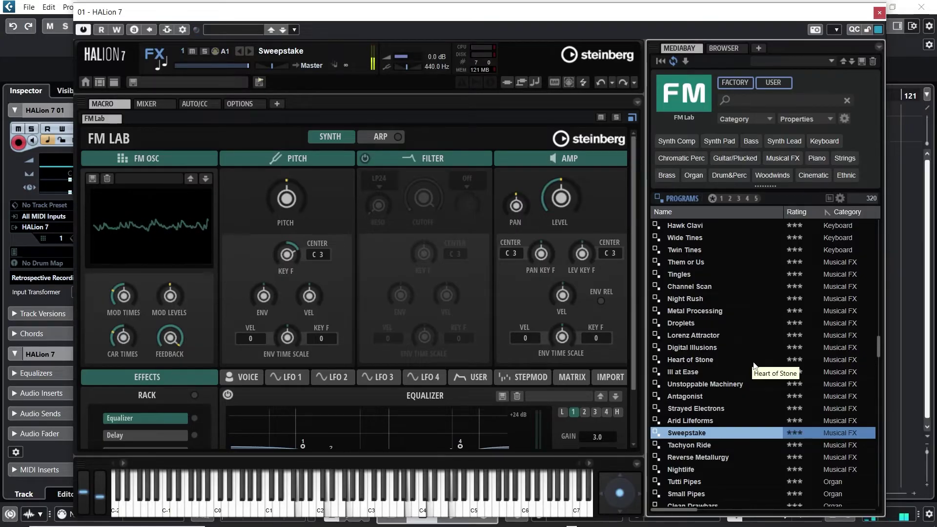
click(699, 466)
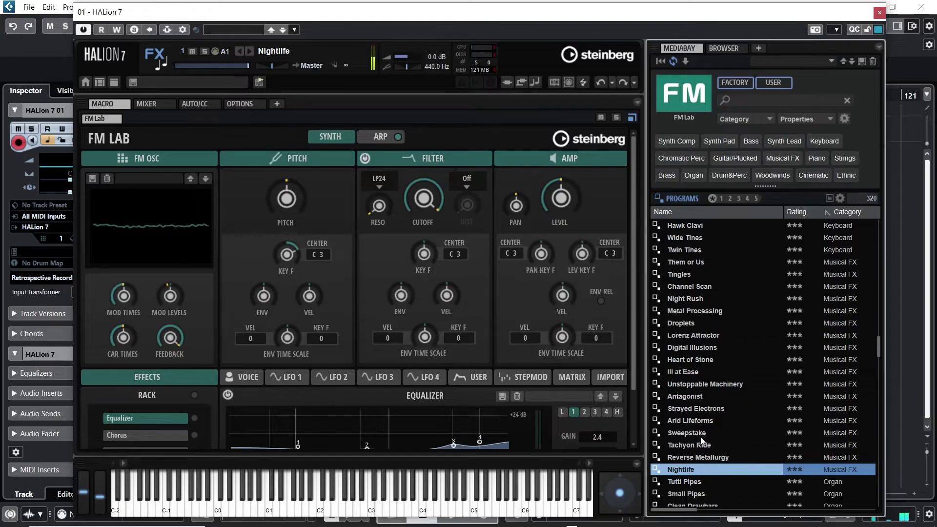
Audition the organ programs Fun Fair and Classic Drawbars by loading each one.
scroll(743, 390, down, 5)
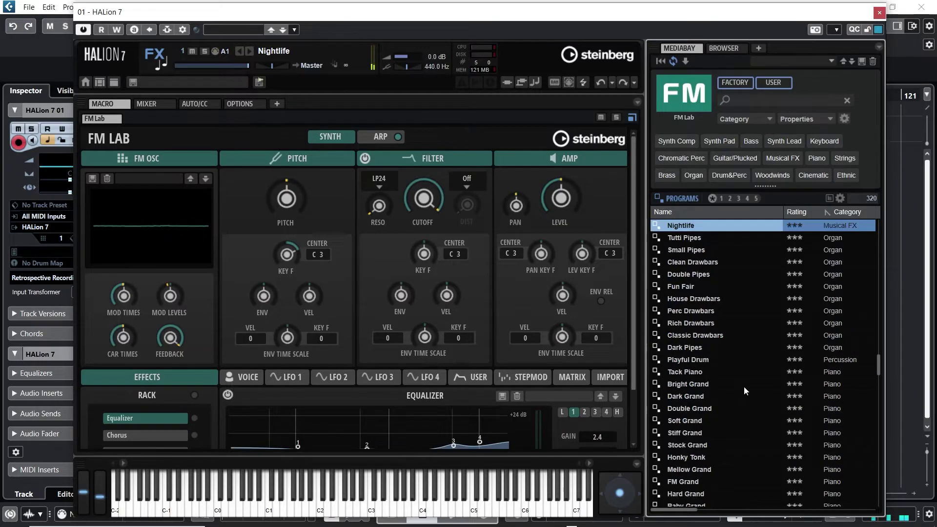
double_click(712, 290)
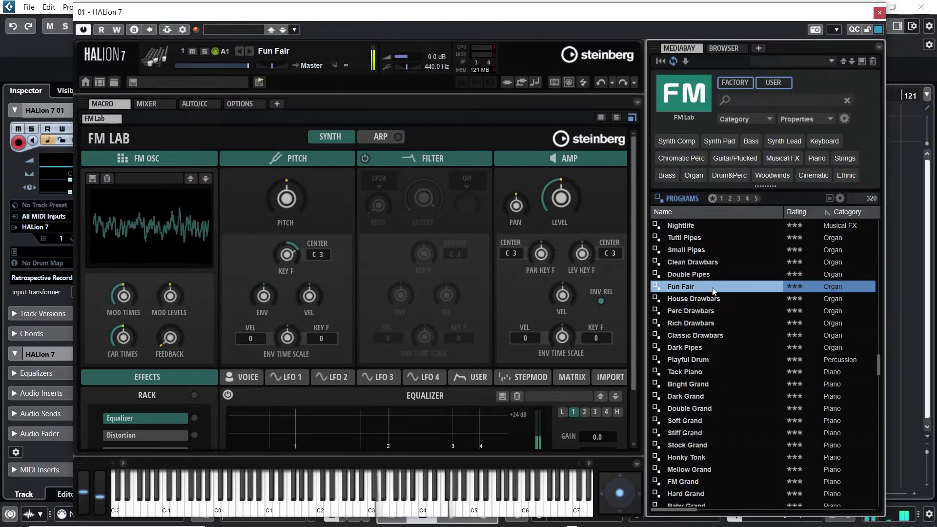
click(693, 337)
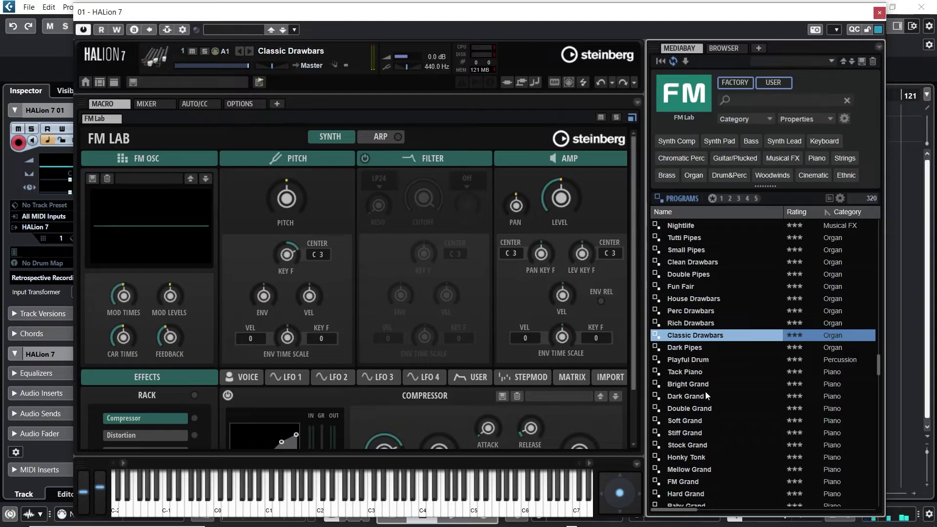
Audition the piano programs Tack Piano, Dark Grand and Double Grand by loading each one.
click(670, 372)
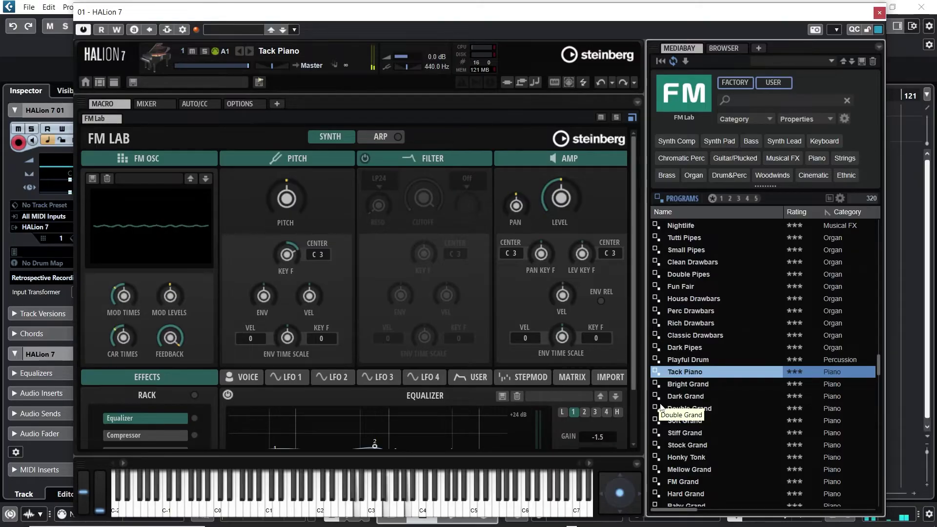
click(695, 396)
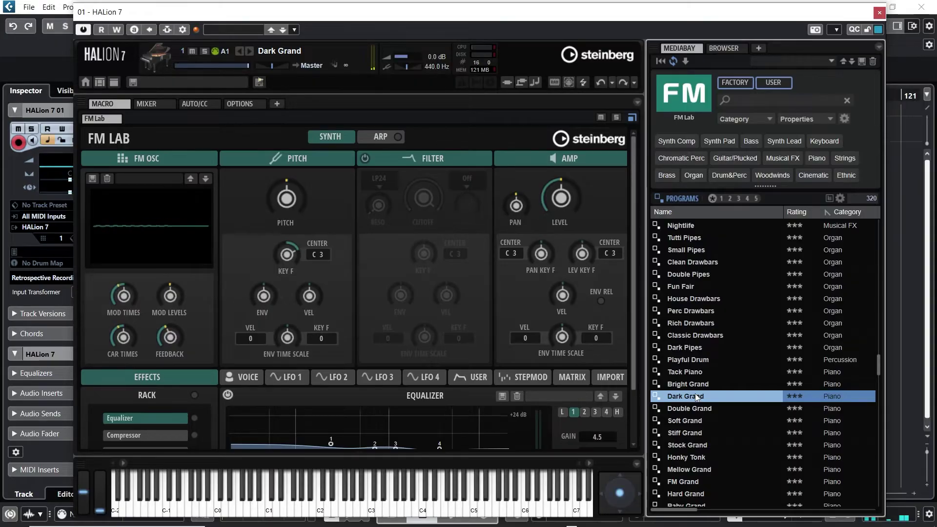
double_click(703, 408)
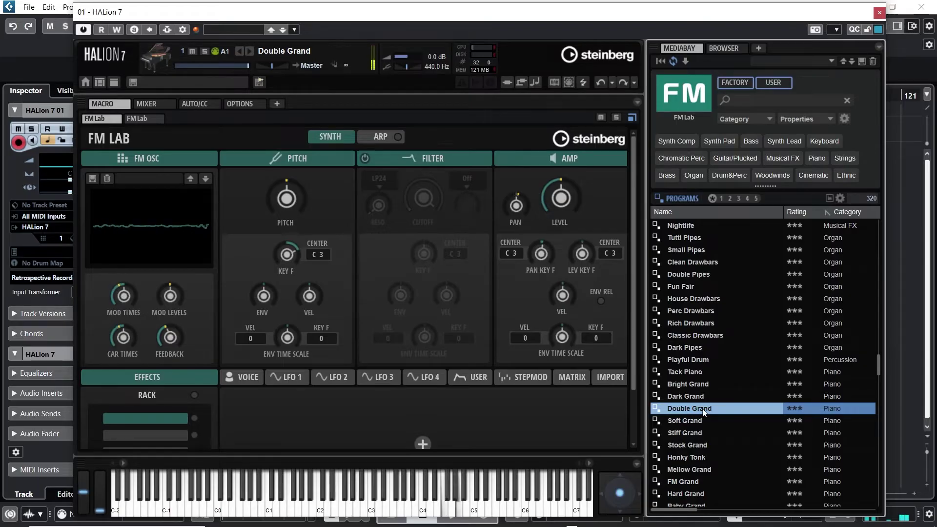
Audition the strings program Double Rosin and select FM Strings in the same category.
scroll(713, 428, down, 5)
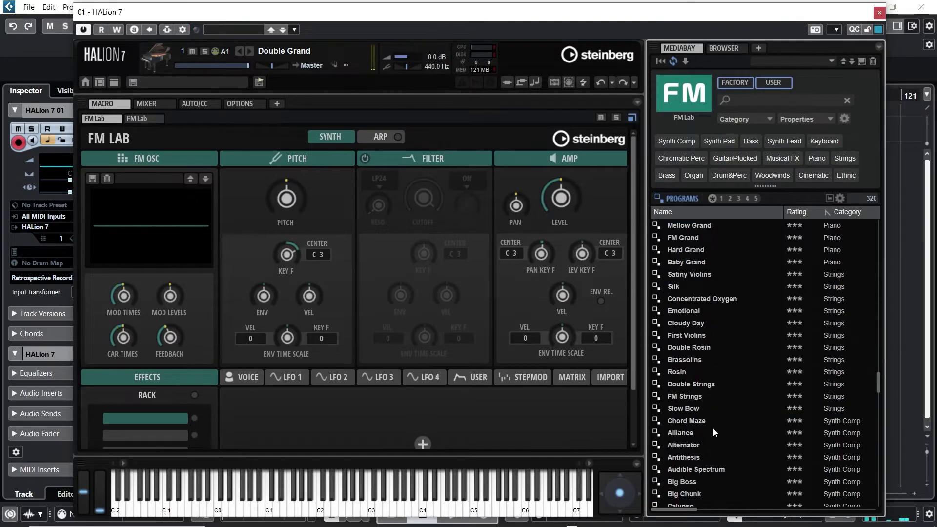
click(689, 348)
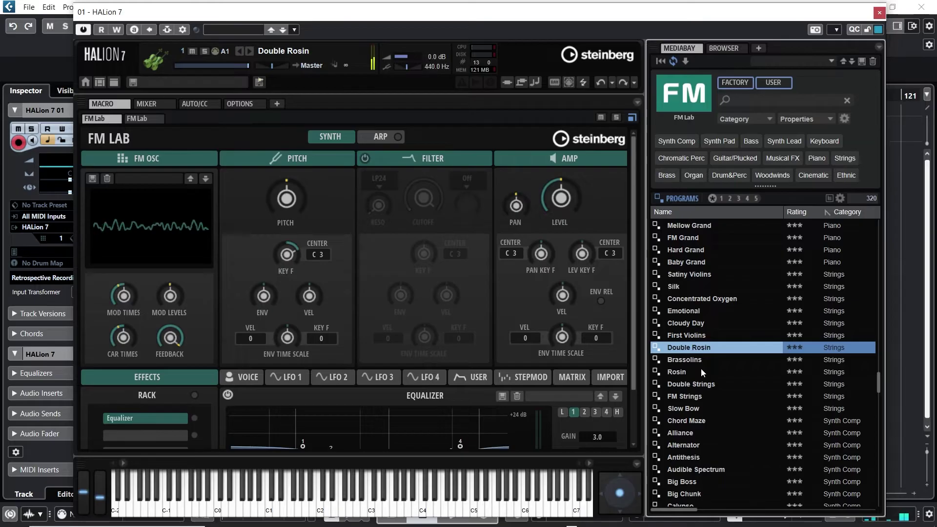
click(690, 396)
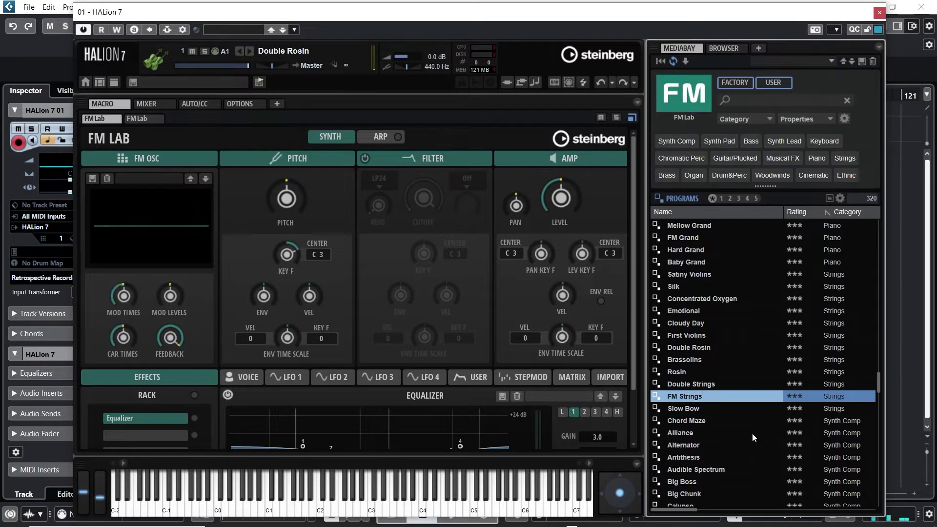
Audition the Synth Comp programs Alliance, Chop Down, Glass Axe and Dreamland by loading each one.
scroll(751, 433, down, 3)
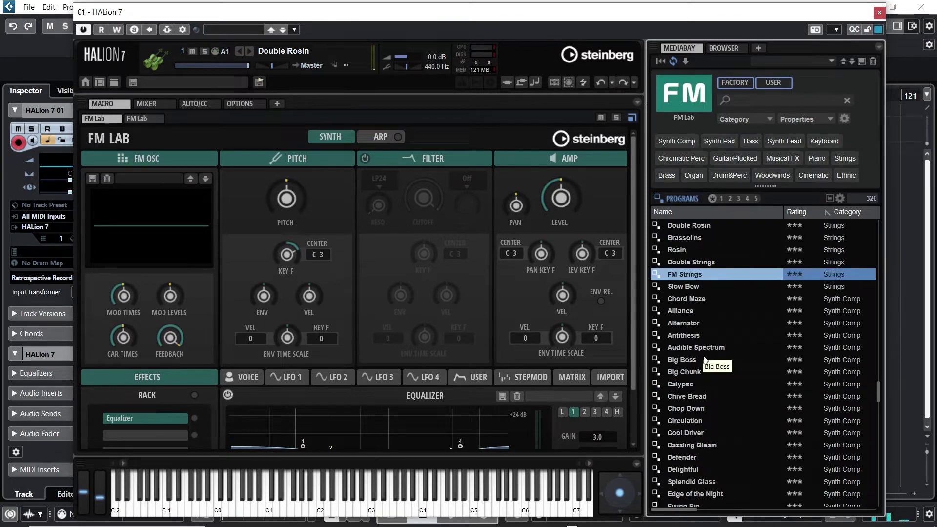
double_click(711, 312)
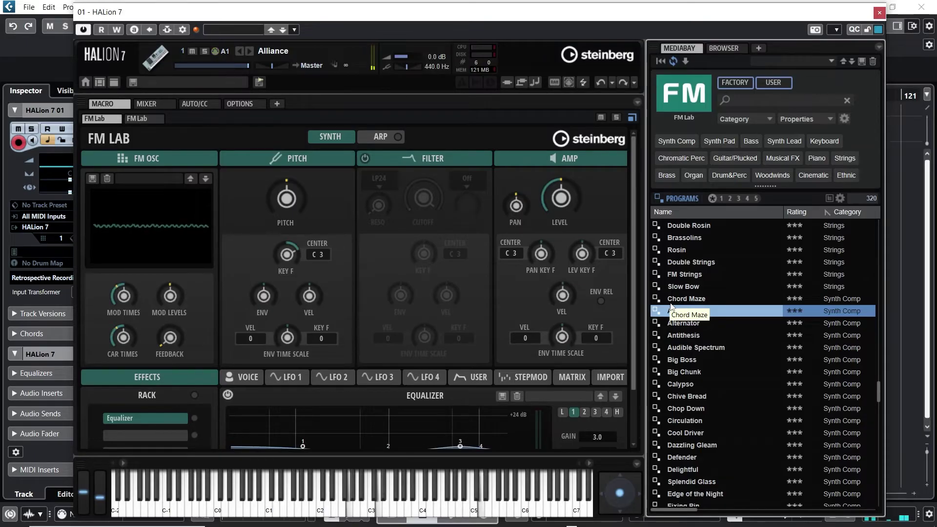
double_click(691, 408)
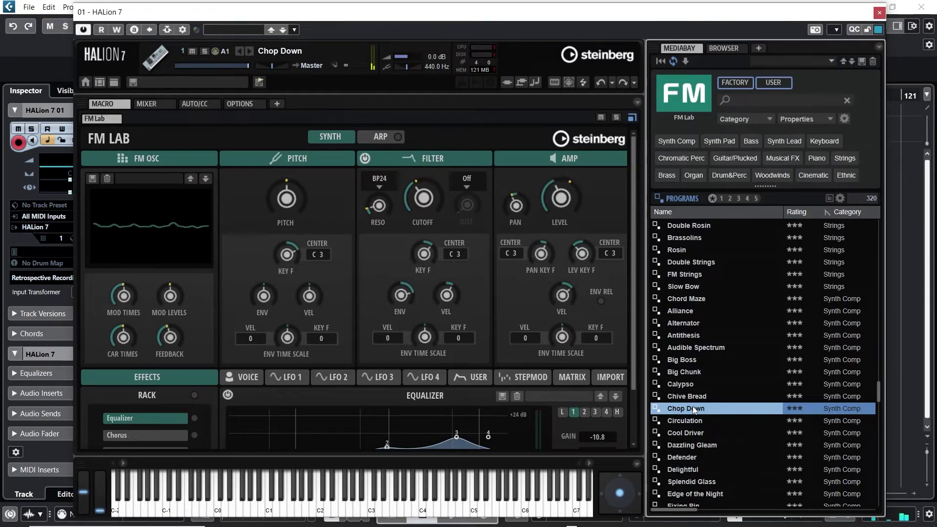
scroll(695, 409, down, 7)
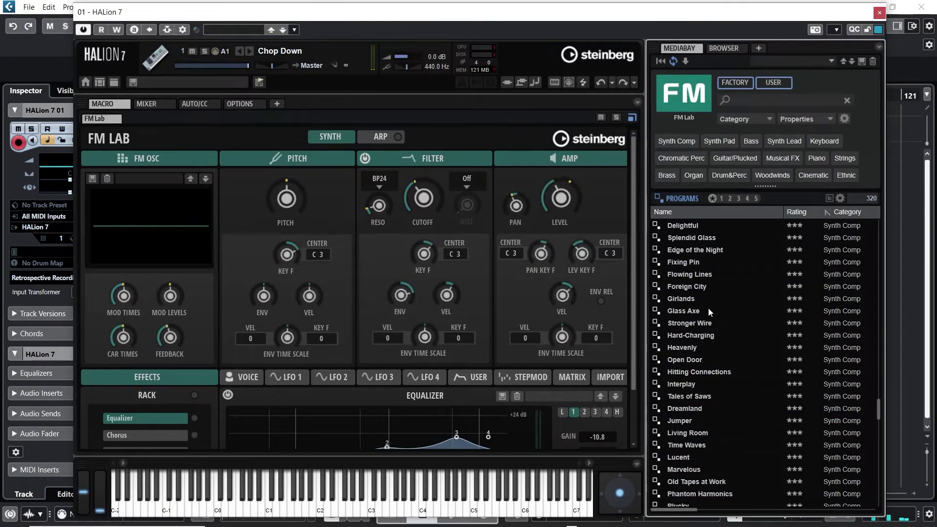
double_click(704, 310)
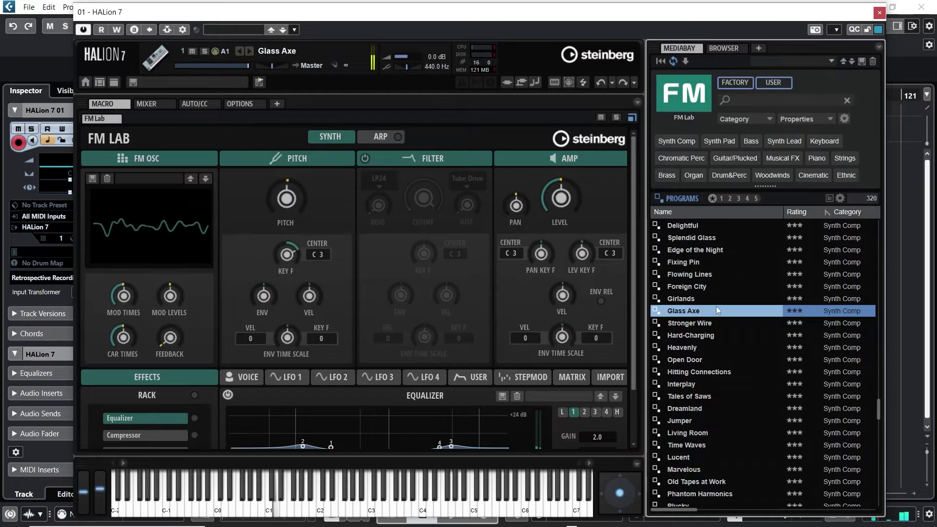
double_click(709, 408)
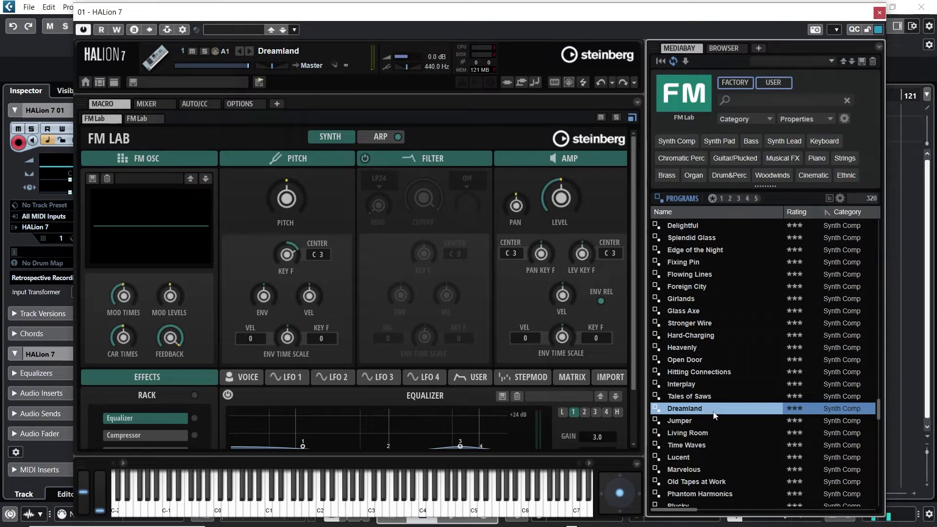
Audition the Synth Comp programs Restless, Rhythmic Motions 06 and Wire Mesh by loading each one.
scroll(713, 415, down, 2)
scroll(714, 419, down, 2)
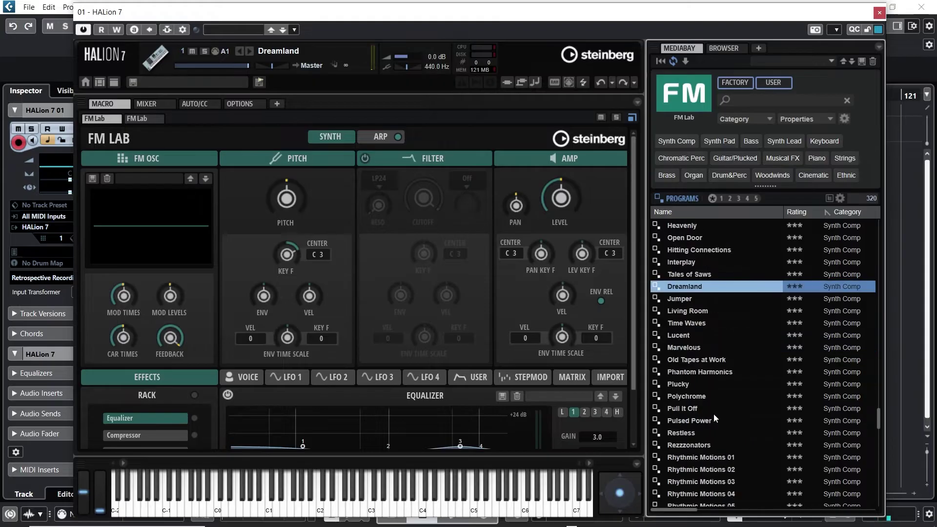
click(707, 432)
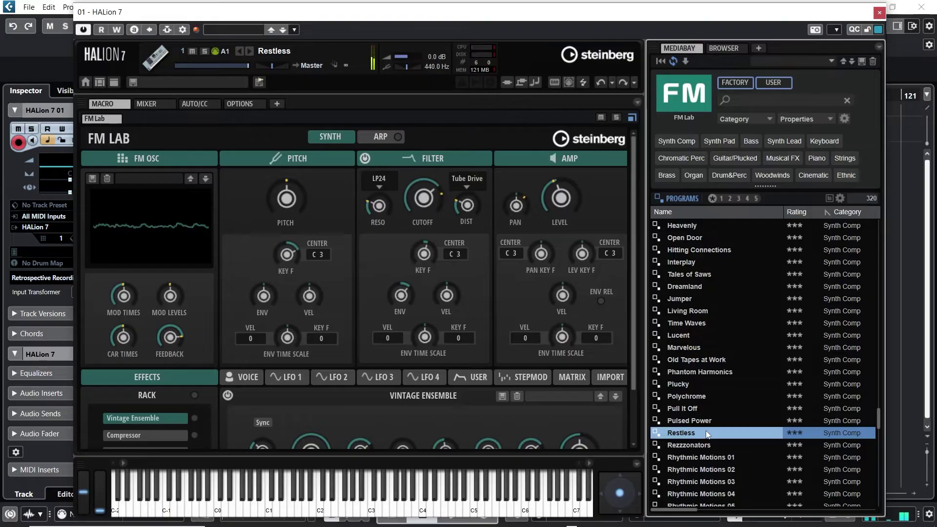
scroll(716, 417, down, 4)
click(717, 396)
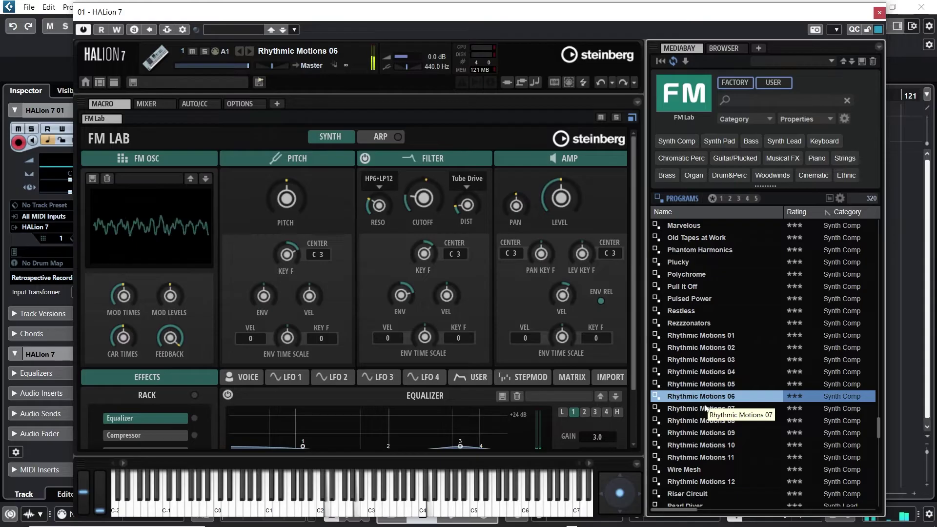
click(716, 472)
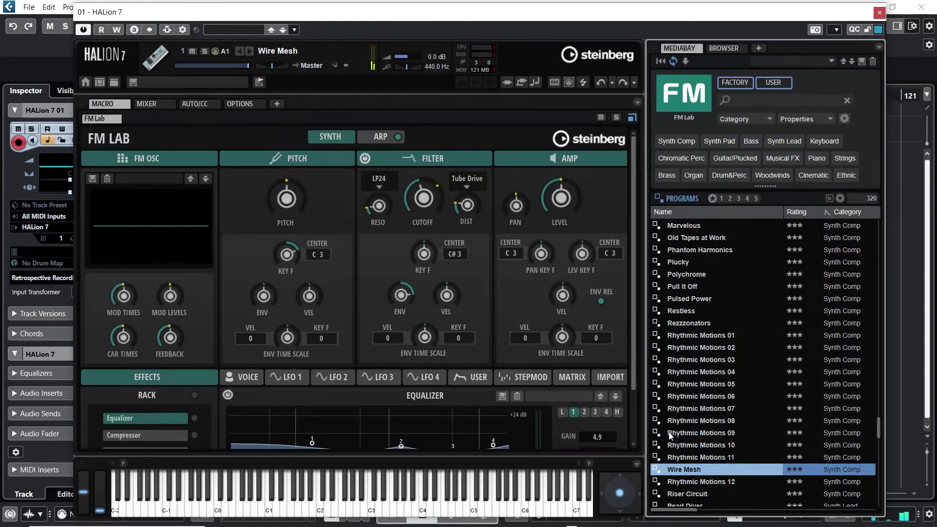
Audition the Synth Lead programs Split Heavens and Bad News by loading each one.
scroll(670, 436, down, 5)
double_click(727, 363)
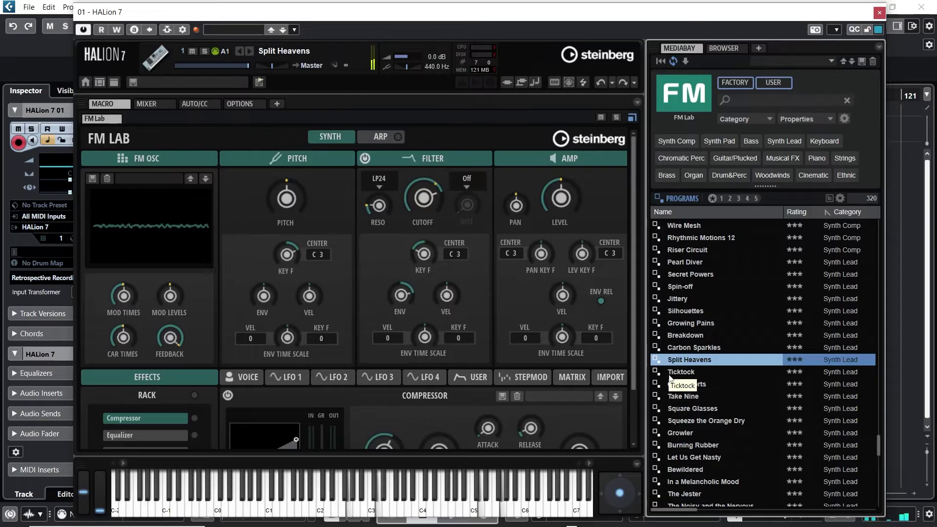
scroll(732, 391, down, 5)
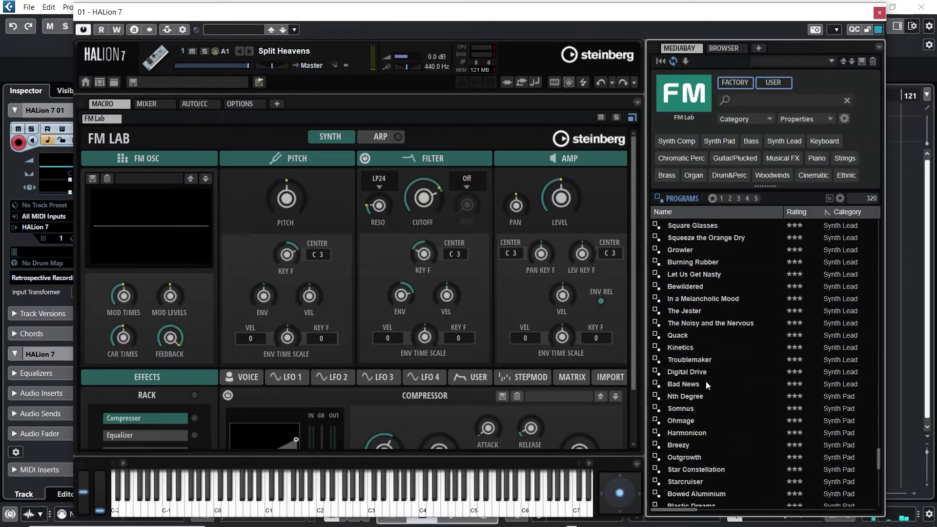
click(706, 383)
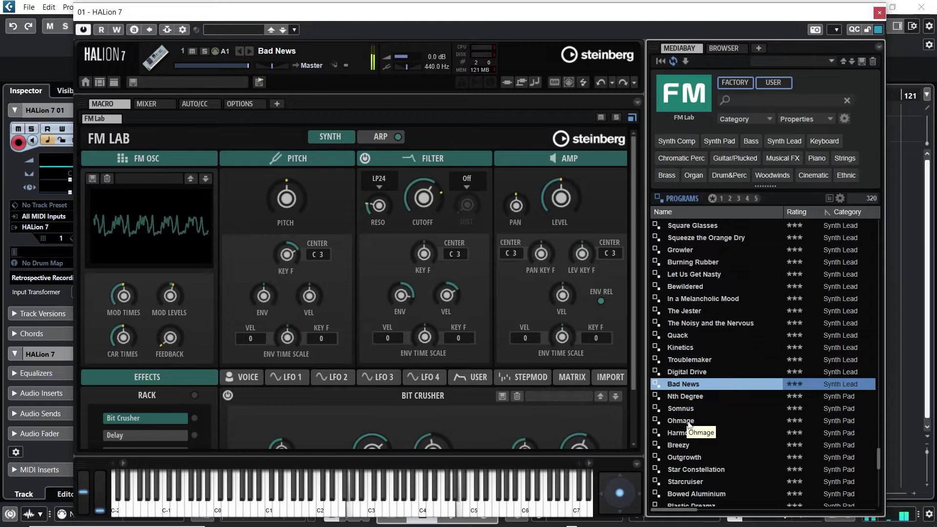
Audition the Synth Pad programs Bowed Aluminium, Hold Your Breath, Wave E-Motion and Cleopatra by loading each one.
scroll(701, 447, down, 2)
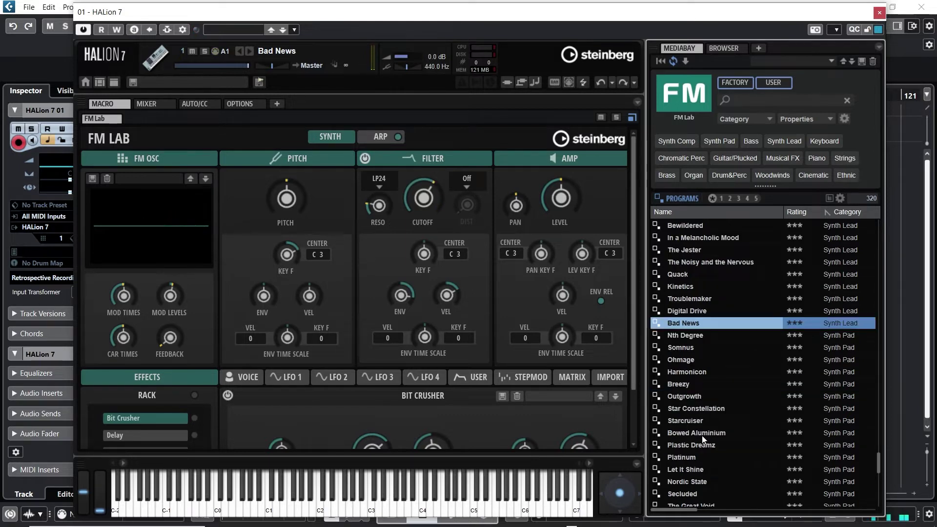
click(703, 434)
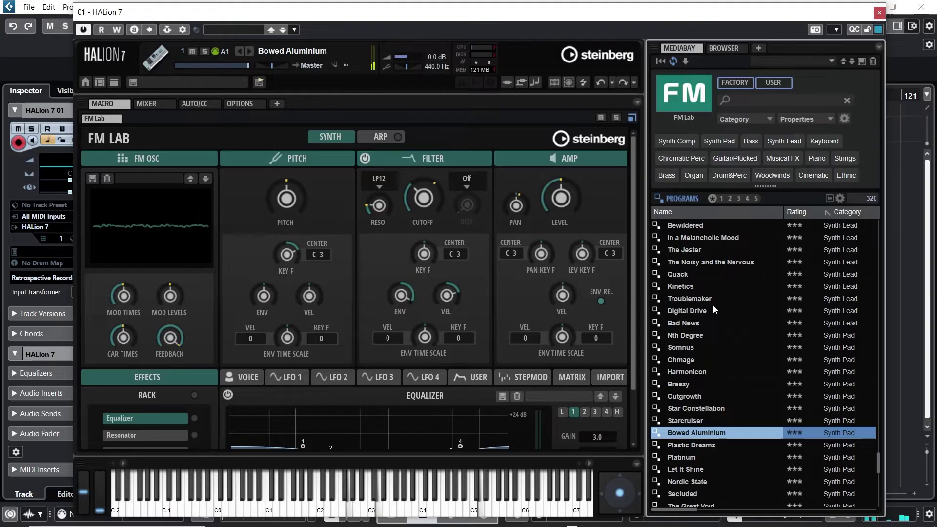
scroll(712, 304, down, 7)
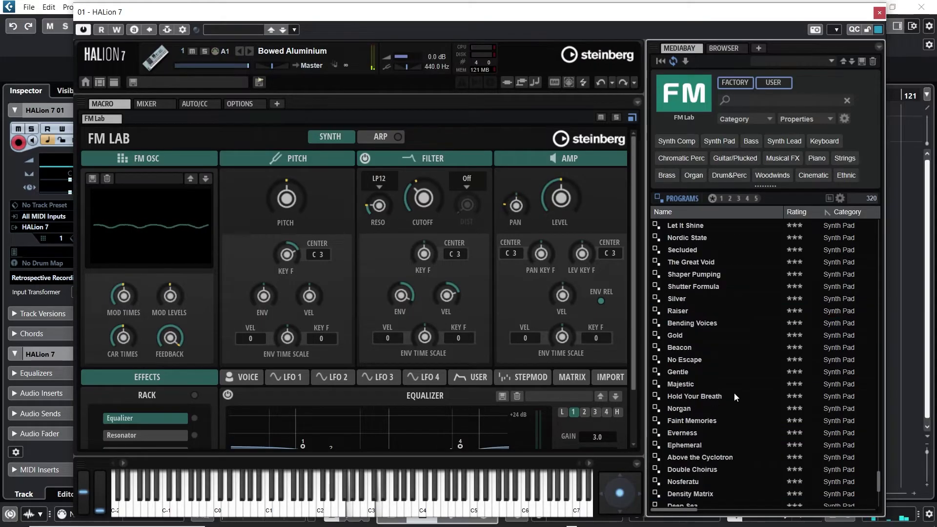
click(733, 394)
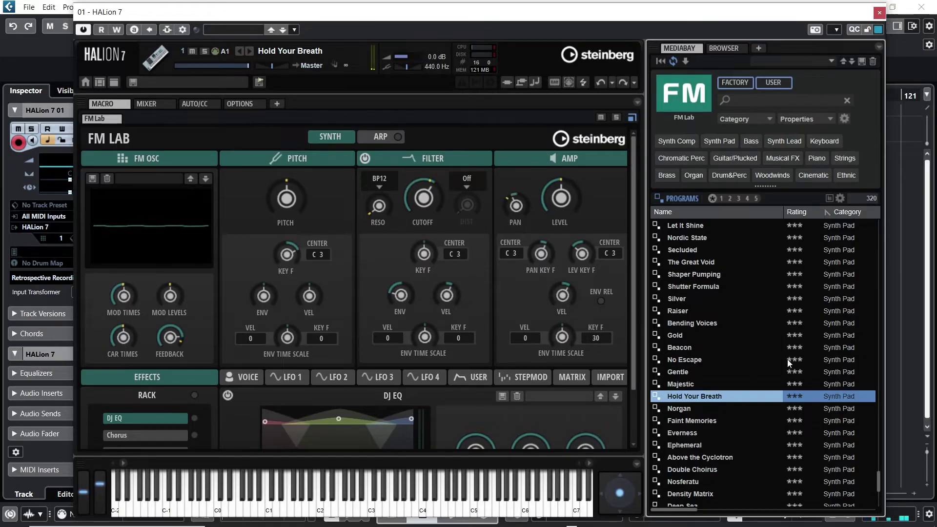
scroll(786, 359, down, 5)
double_click(742, 380)
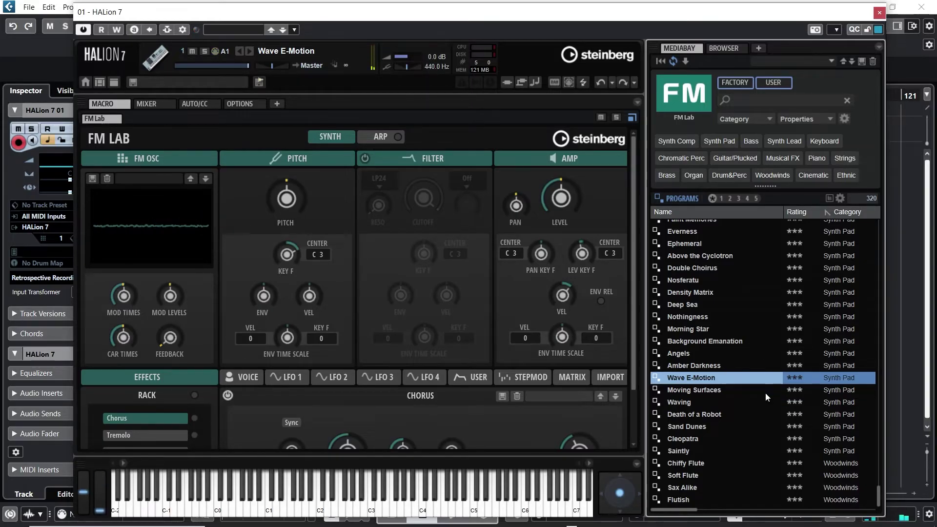
double_click(707, 435)
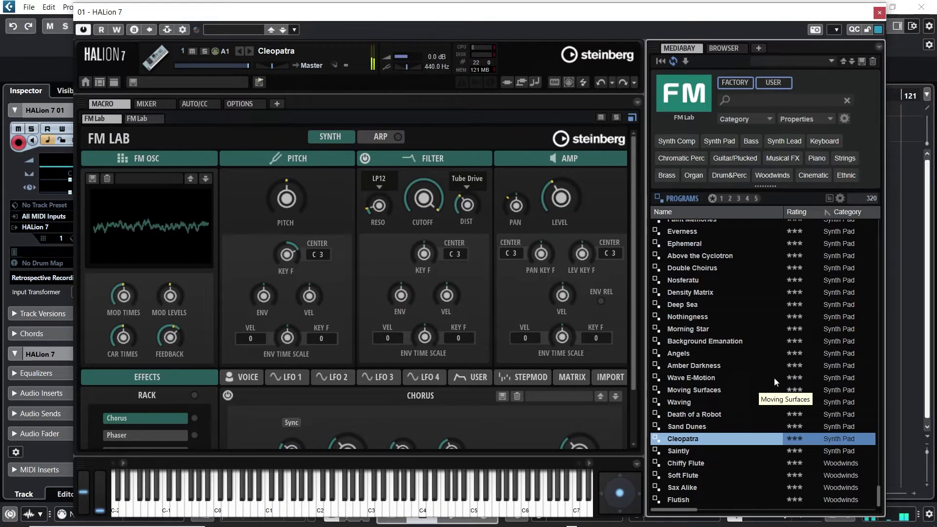
Audition the woodwind programs Soft Flute and Sax Alike by loading each one.
scroll(854, 318, up, 2)
scroll(824, 329, down, 2)
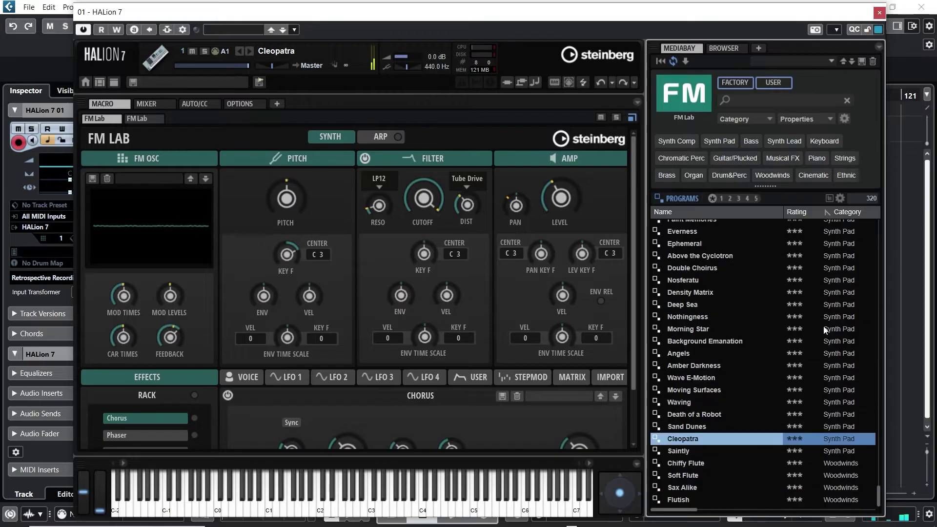
click(707, 476)
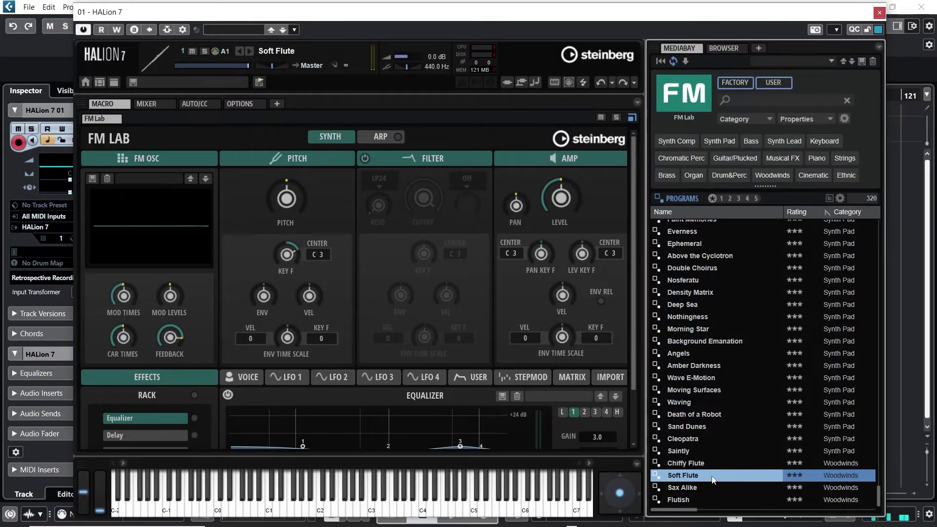
click(698, 490)
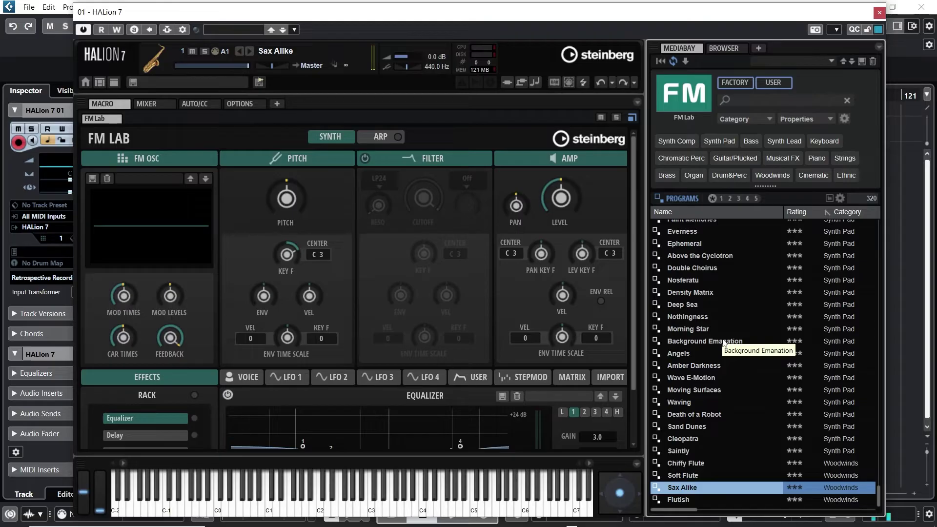
Load the program An Open Tuned Guitar from the Tales instrument and enable its Texture layer.
click(693, 103)
scroll(751, 349, down, 5)
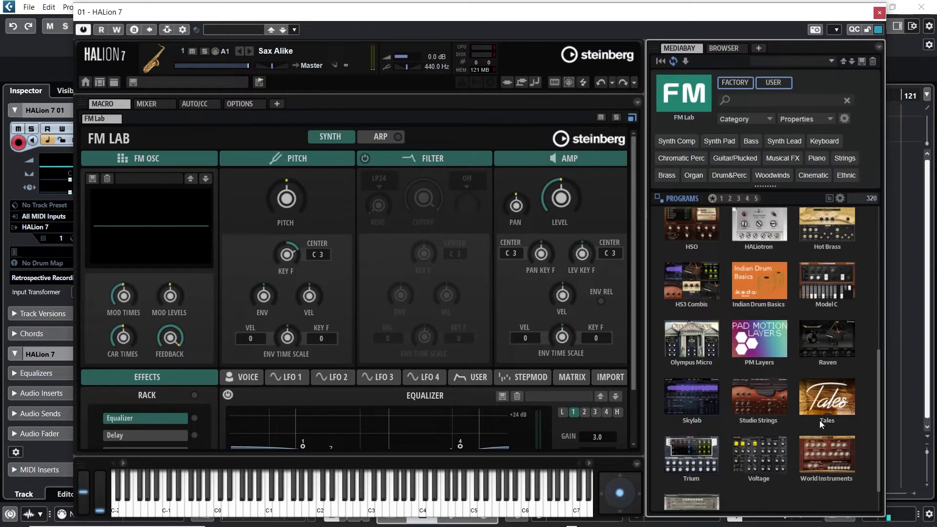
click(826, 458)
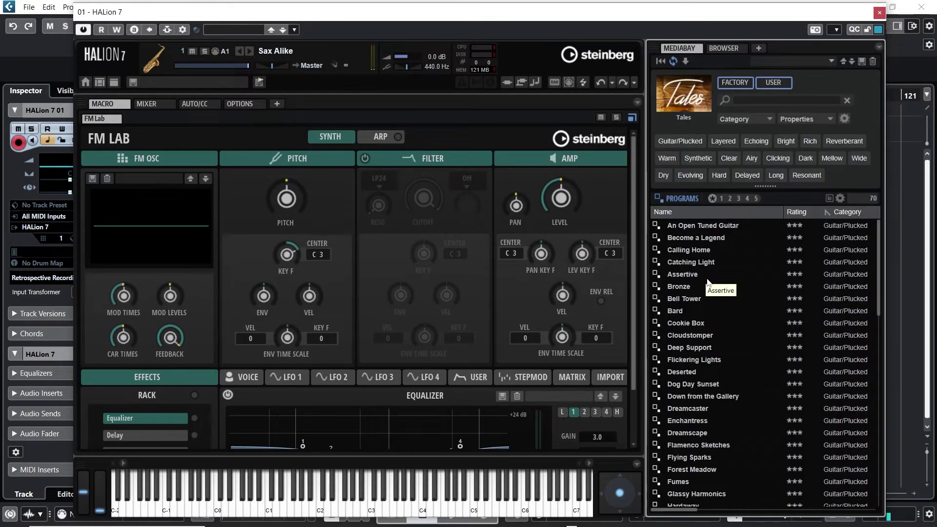
double_click(737, 226)
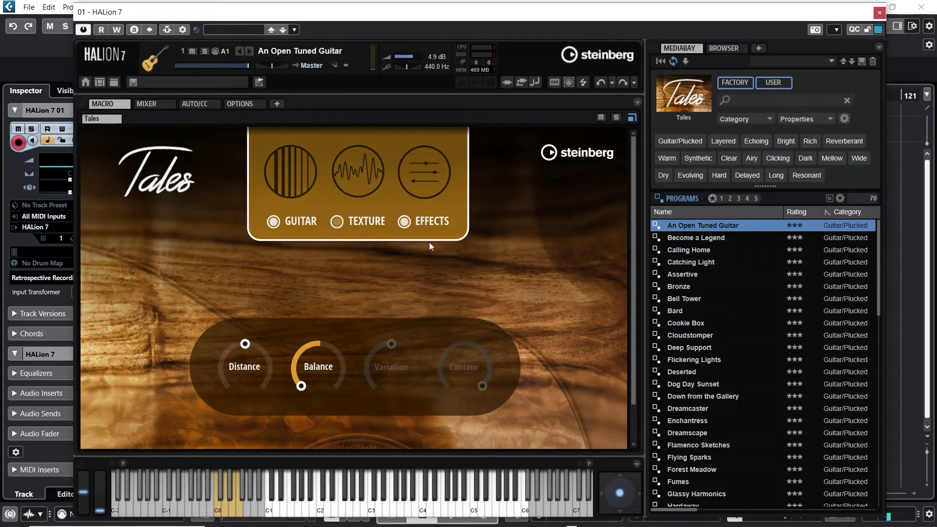
click(359, 227)
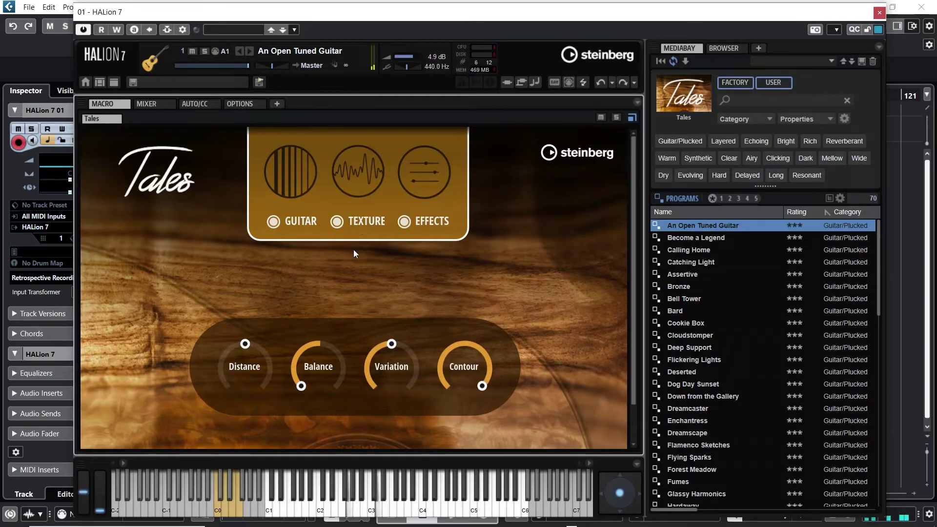
Compare the Guitar and Texture layers of An Open Tuned Guitar by switching each one off and back on.
click(274, 220)
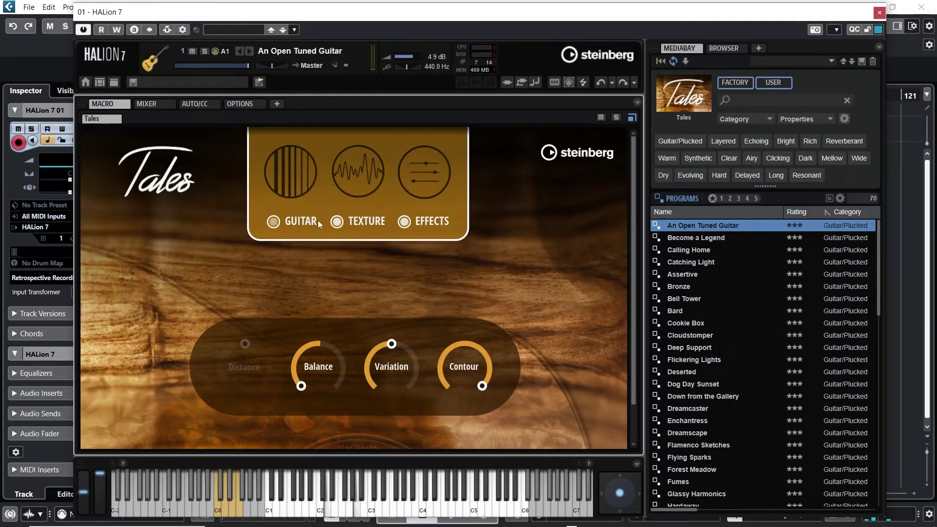
click(274, 224)
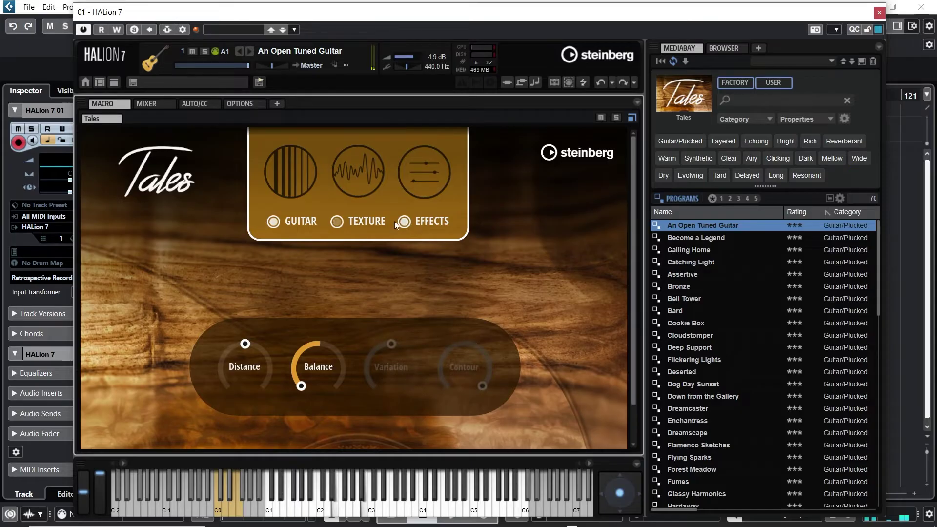
click(342, 221)
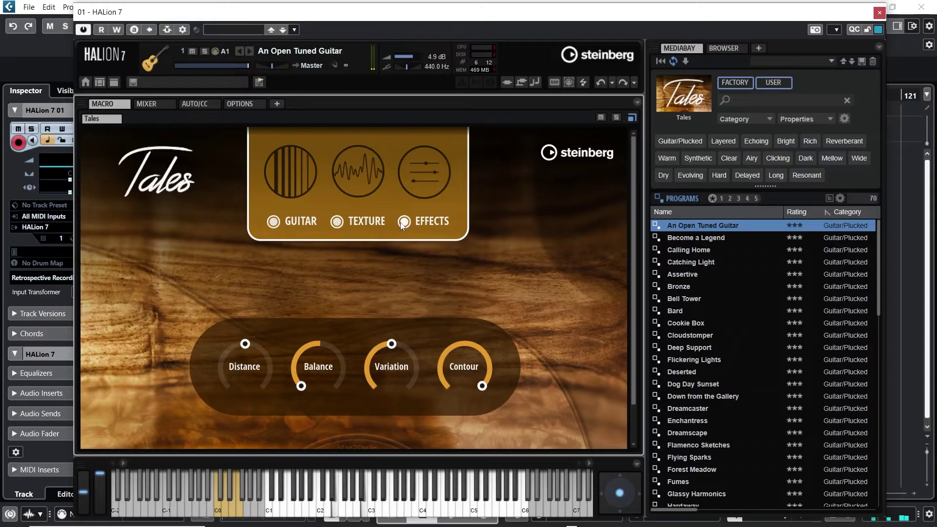
click(341, 225)
click(338, 223)
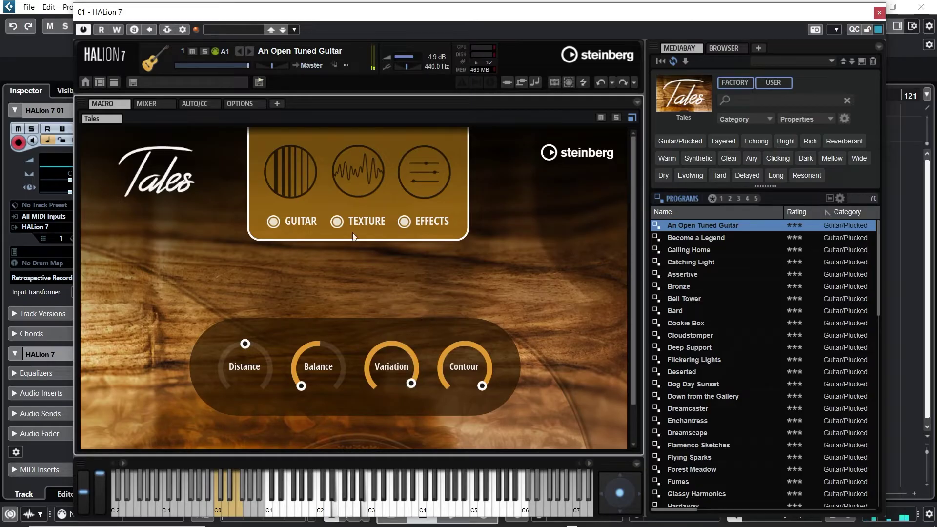
Load the Tales program Bell Tower and audition it with the Guitar layer and Effects section switched off and on.
double_click(687, 297)
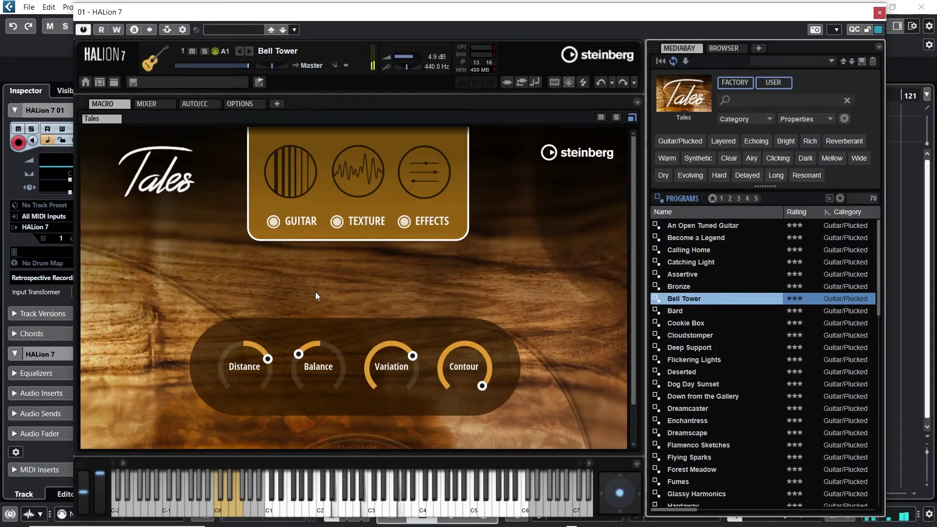
click(273, 224)
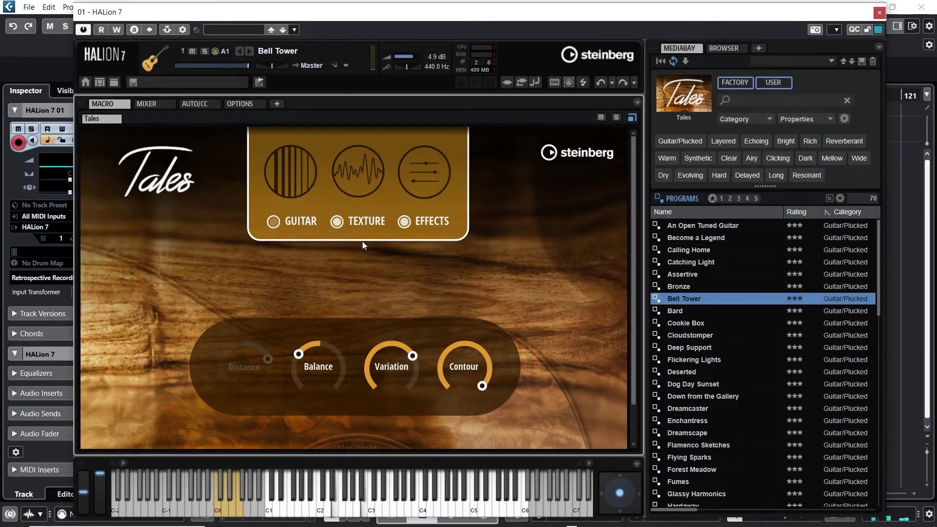
click(408, 223)
click(277, 220)
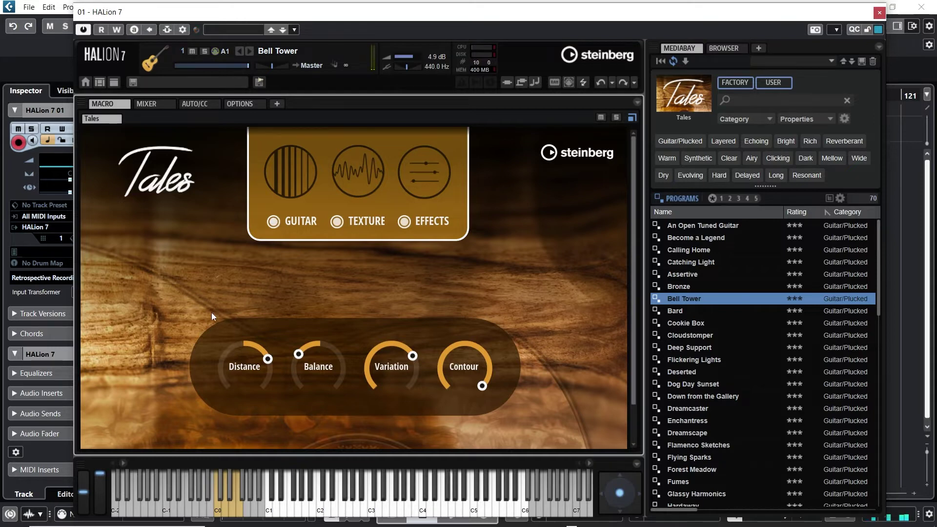
Audition the Tales programs Flickering Lights, Meteor Shower and Romance by loading each one.
double_click(699, 359)
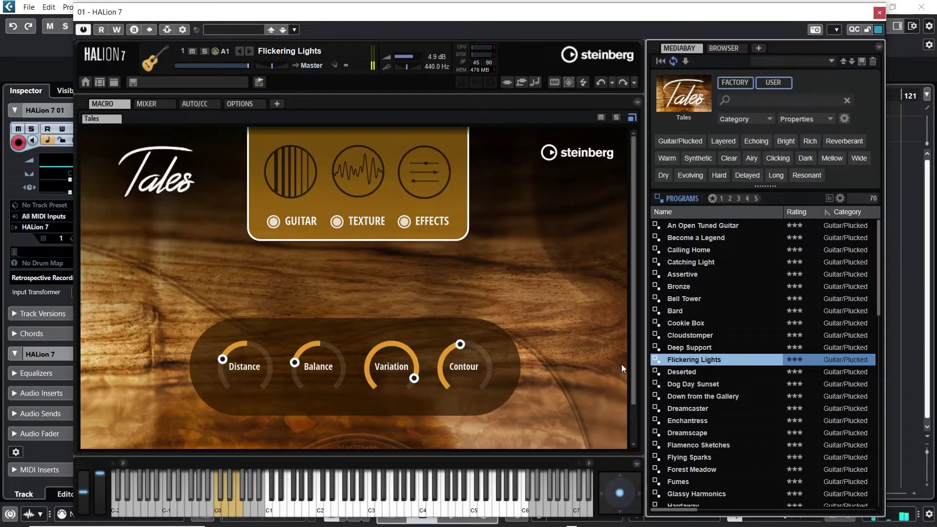
scroll(719, 337, down, 7)
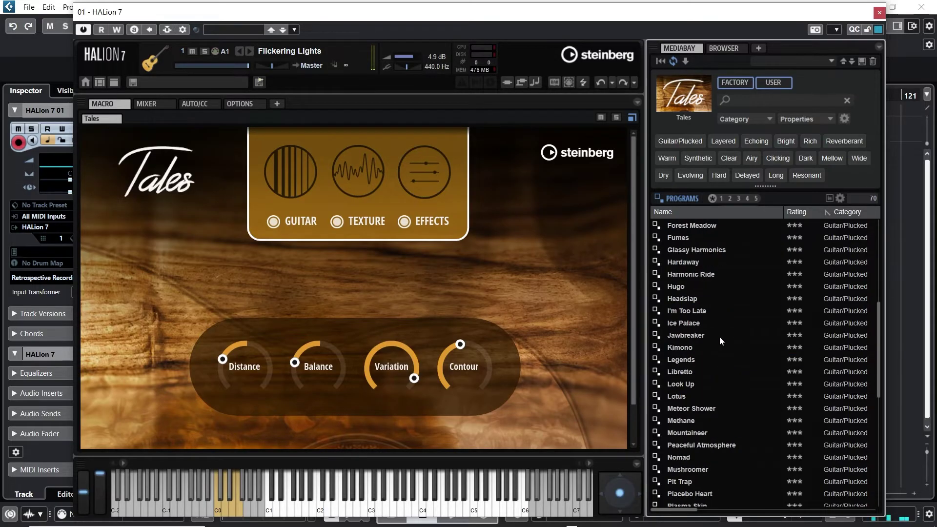
double_click(701, 409)
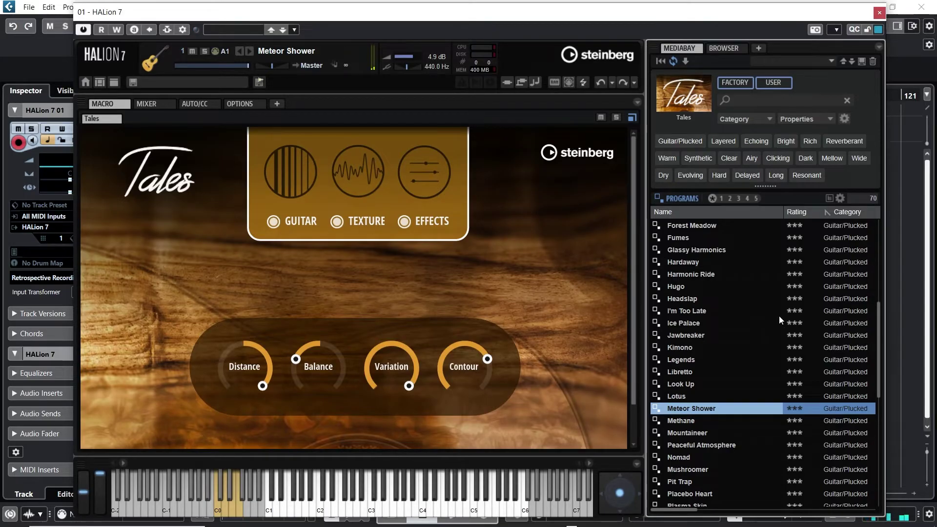
scroll(766, 332, down, 5)
click(721, 363)
click(708, 373)
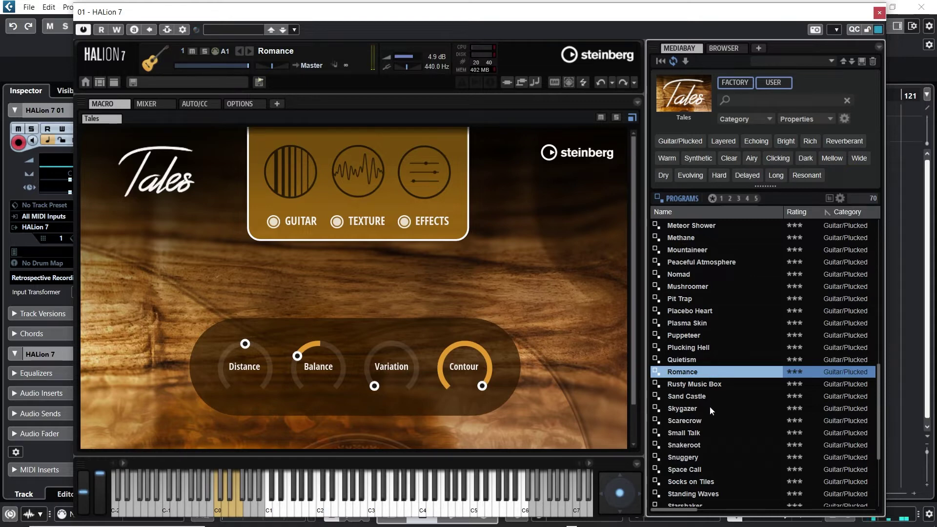
Audition the Tales programs The Archives, Tundra and Windwalker by loading each one.
scroll(727, 415, down, 3)
double_click(742, 421)
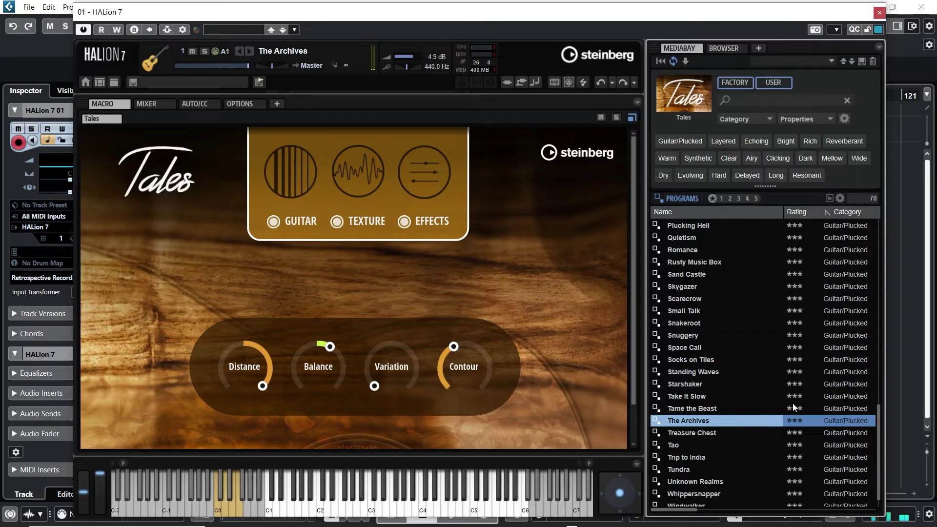
scroll(793, 407, down, 1)
click(749, 452)
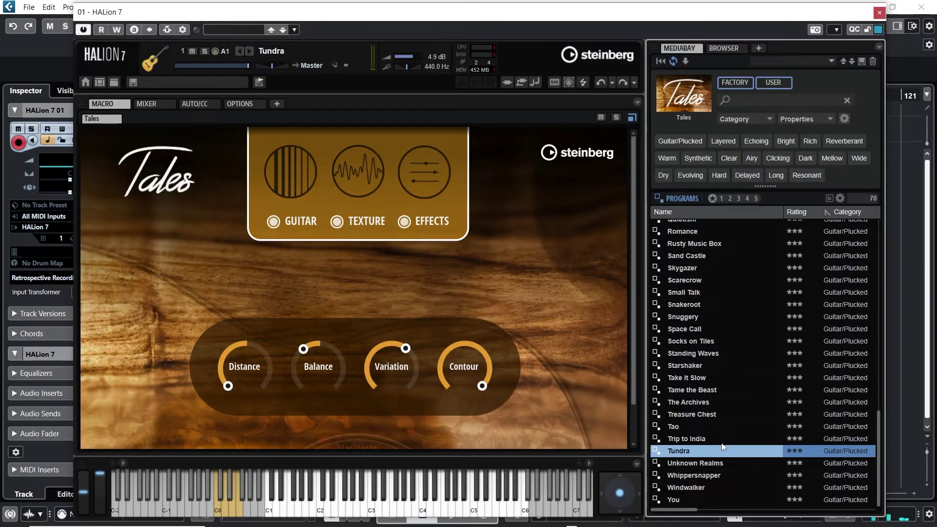
click(702, 487)
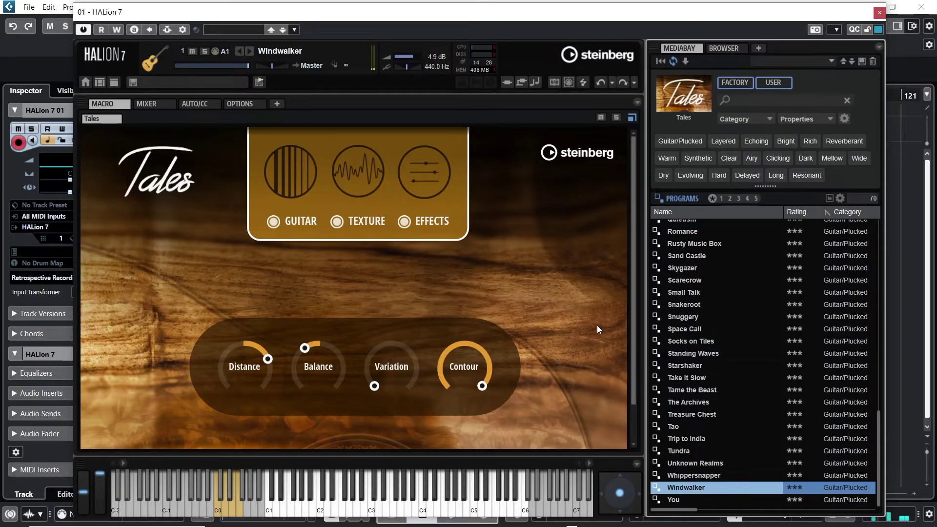
Load the Tales program Pit Trap and view its Texture, Effects and Guitar settings pages.
scroll(716, 279, up, 3)
double_click(706, 274)
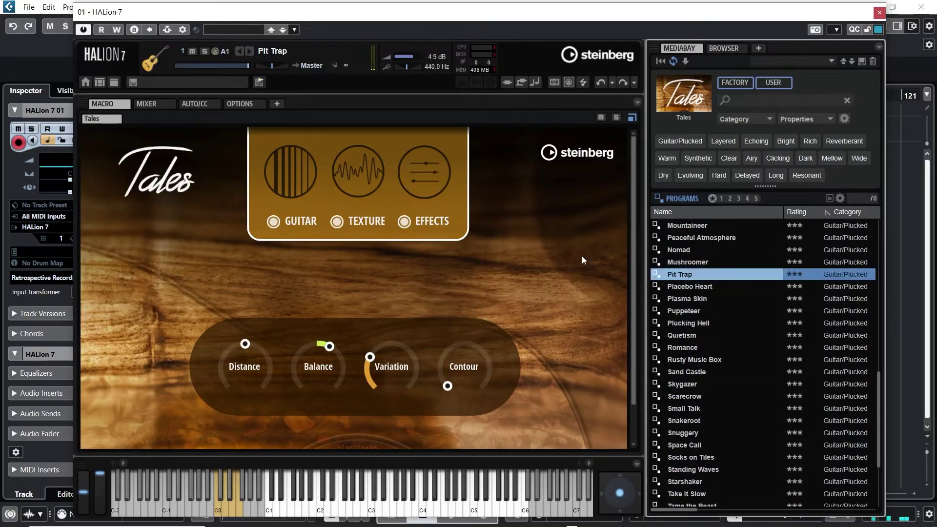
click(356, 175)
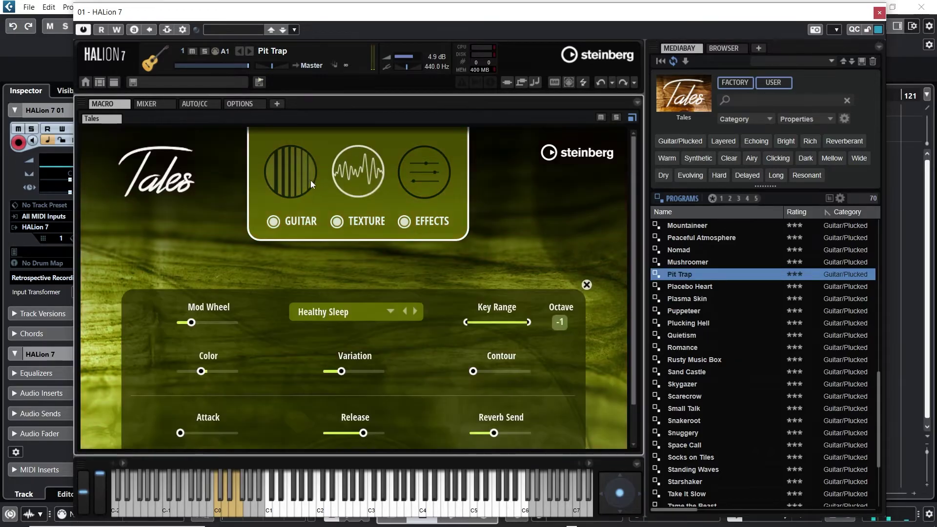
click(426, 180)
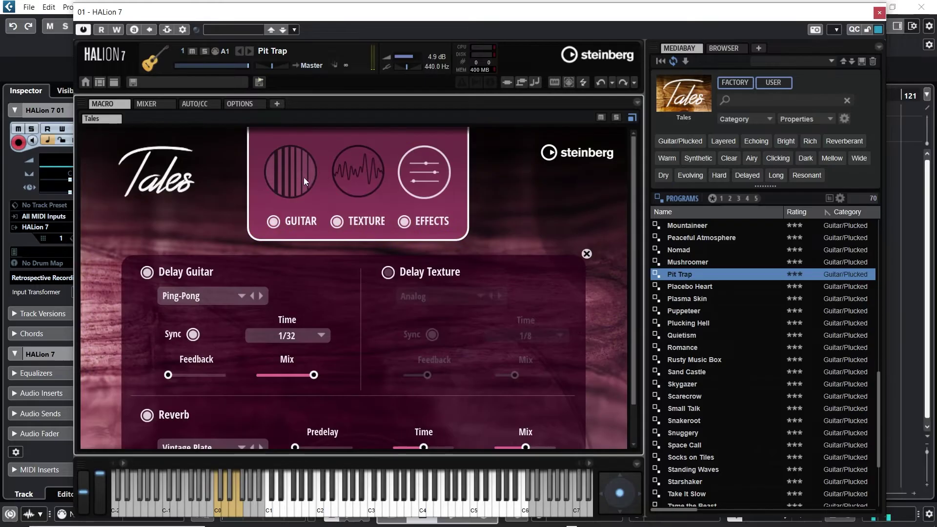
click(304, 180)
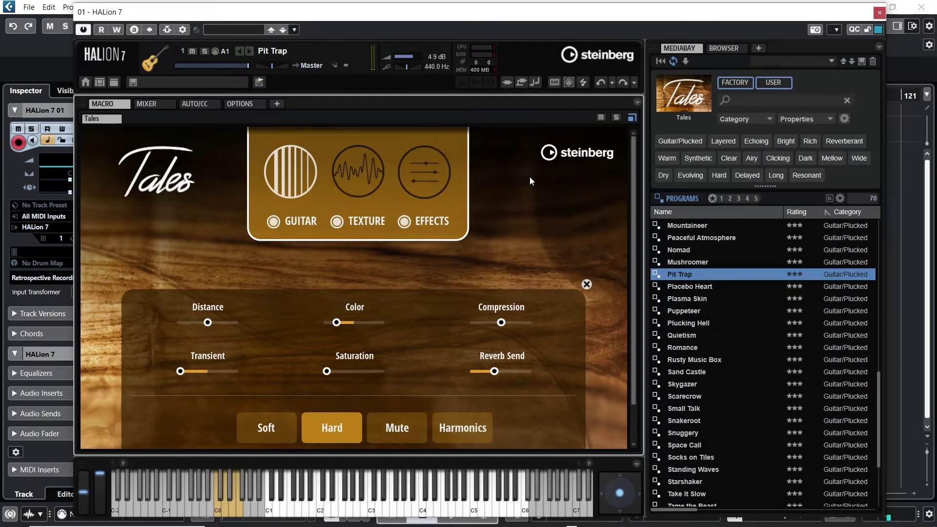
mouse_move(631, 190)
mouse_down()
mouse_move(636, 239)
mouse_move(636, 180)
mouse_up()
Switch to the Eagle instrument, load its program Soft and Distant, and reposition the HALion window nearer the middle of the screen.
click(682, 95)
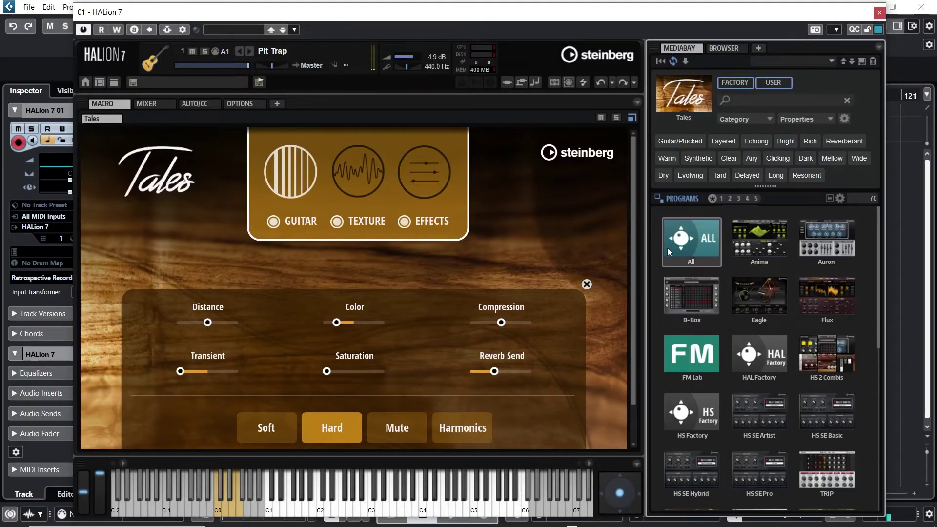
click(757, 304)
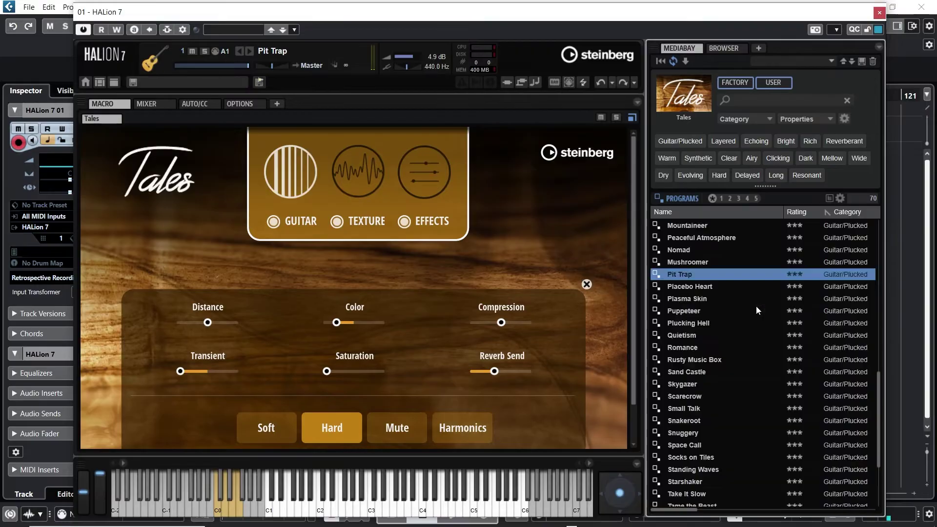
double_click(709, 263)
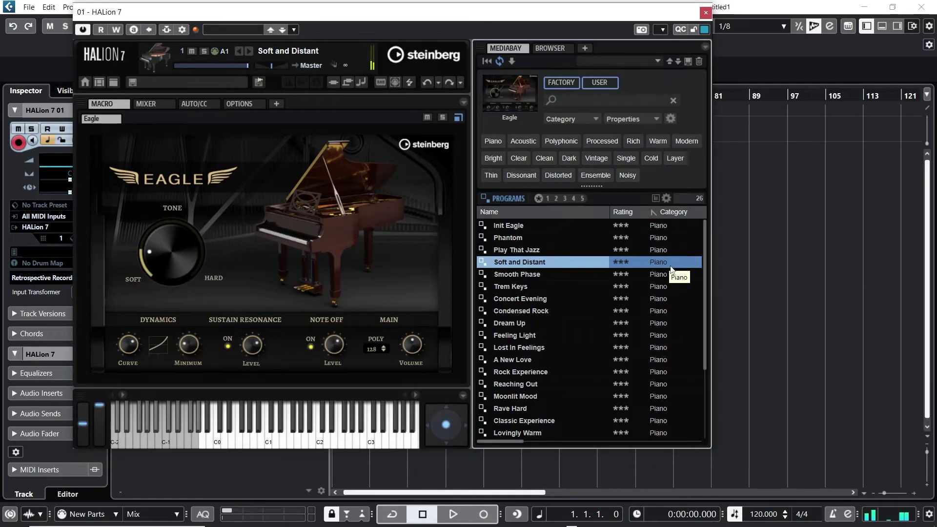
drag(417, 26, 532, 62)
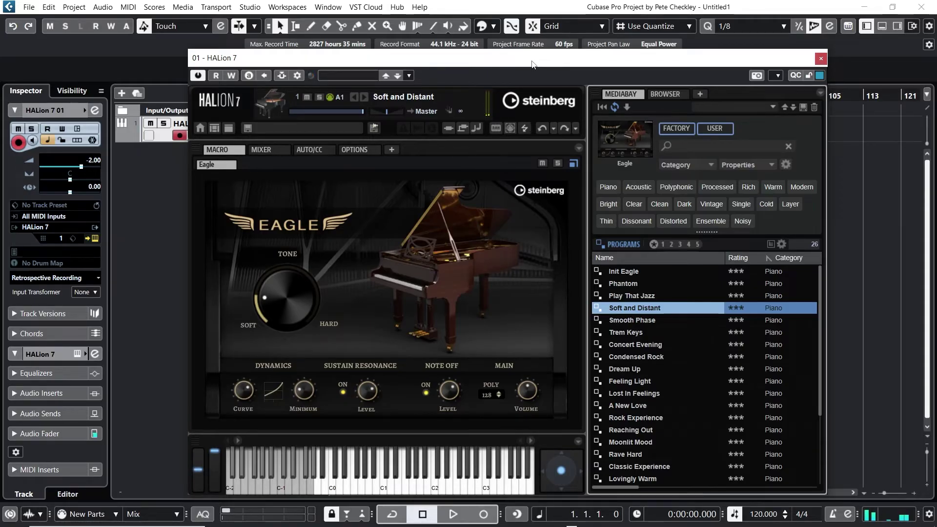
Audition the Eagle piano programs A New Love, Moonlit Mood, Gentleman and Cast Away by loading each one.
click(653, 409)
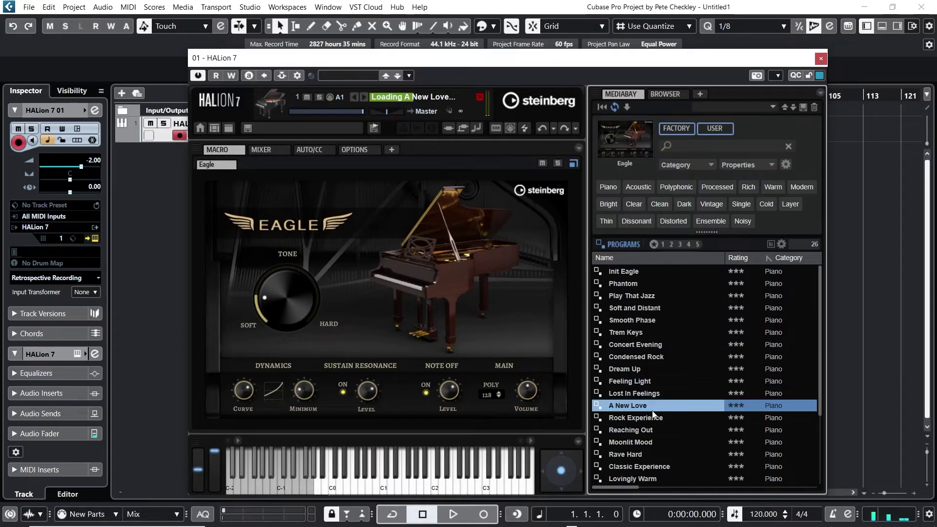
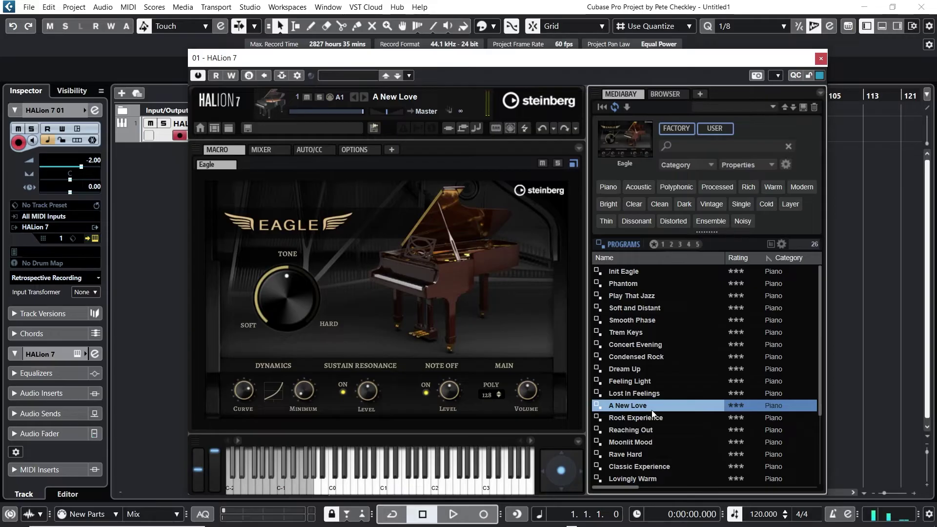
click(655, 439)
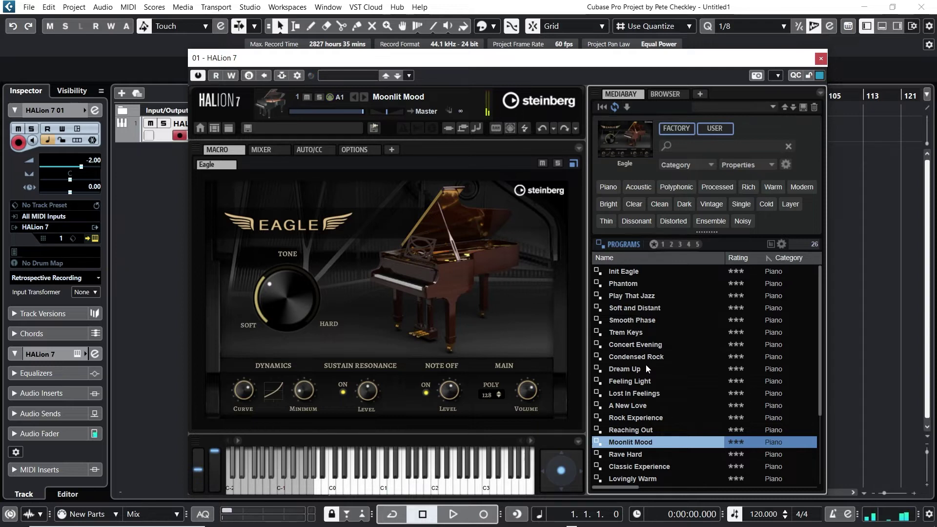
scroll(684, 396, down, 3)
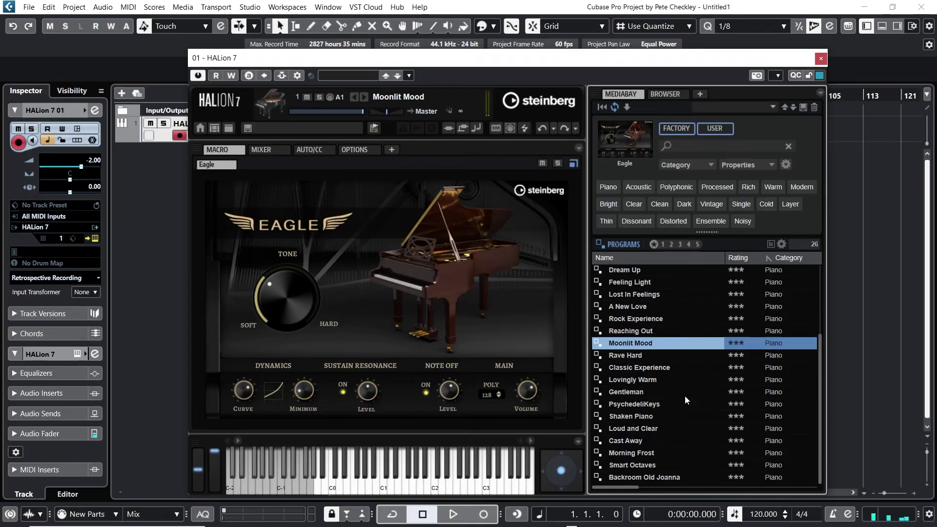
click(685, 394)
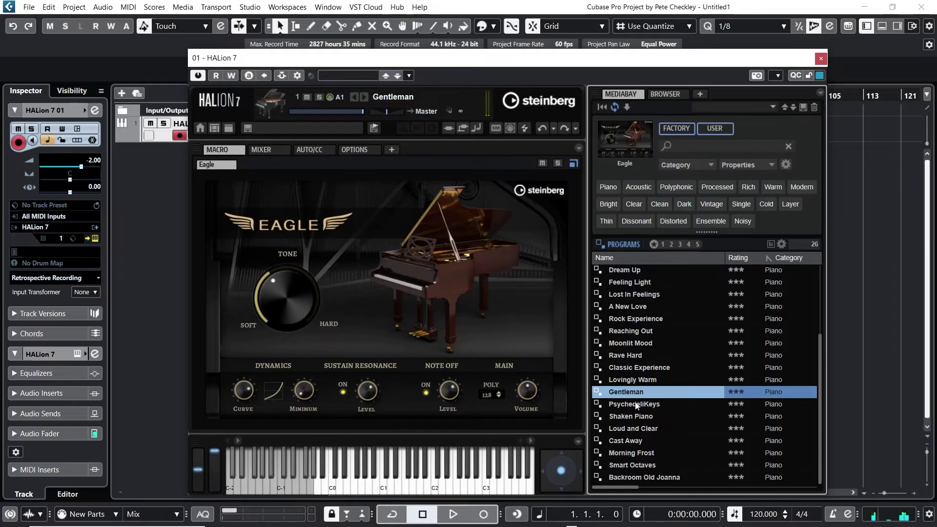
click(645, 440)
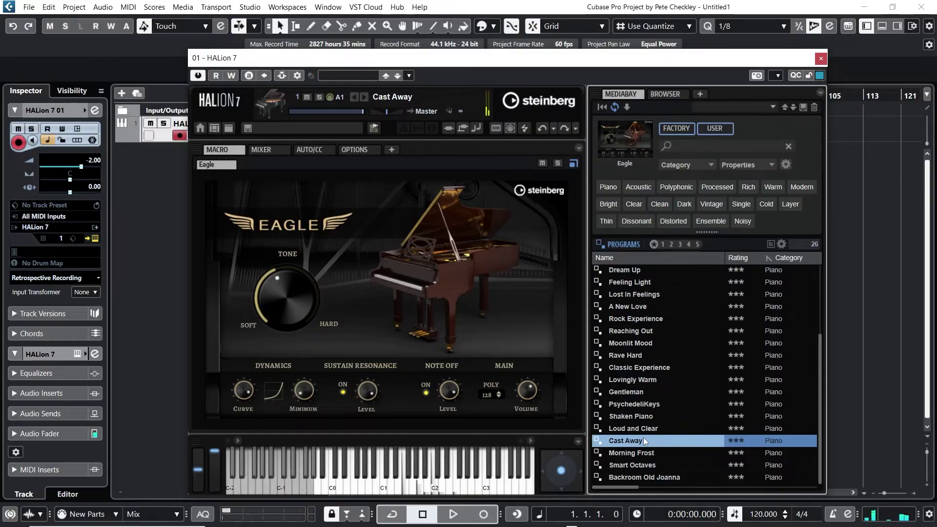
Switch the program list from Eagle to the Skylab instrument.
click(617, 140)
scroll(734, 309, down, 4)
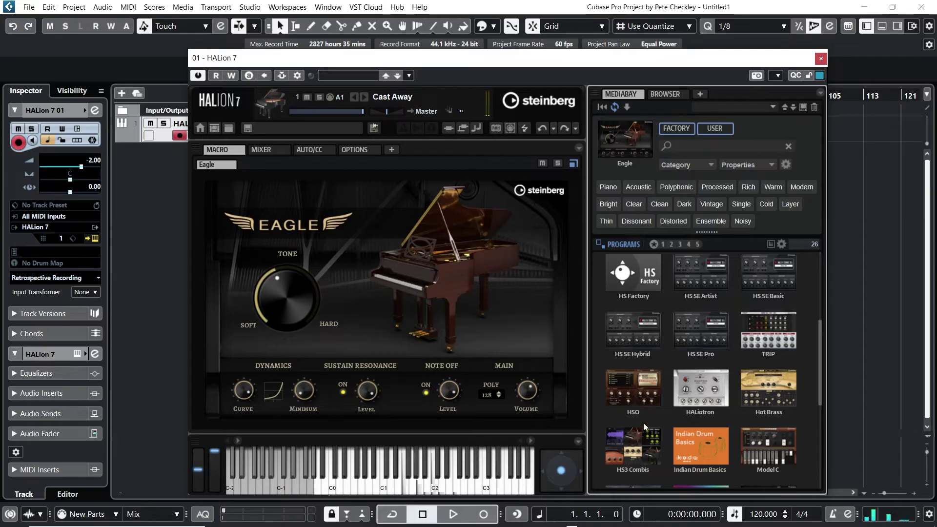
scroll(677, 386, down, 2)
scroll(684, 382, down, 1)
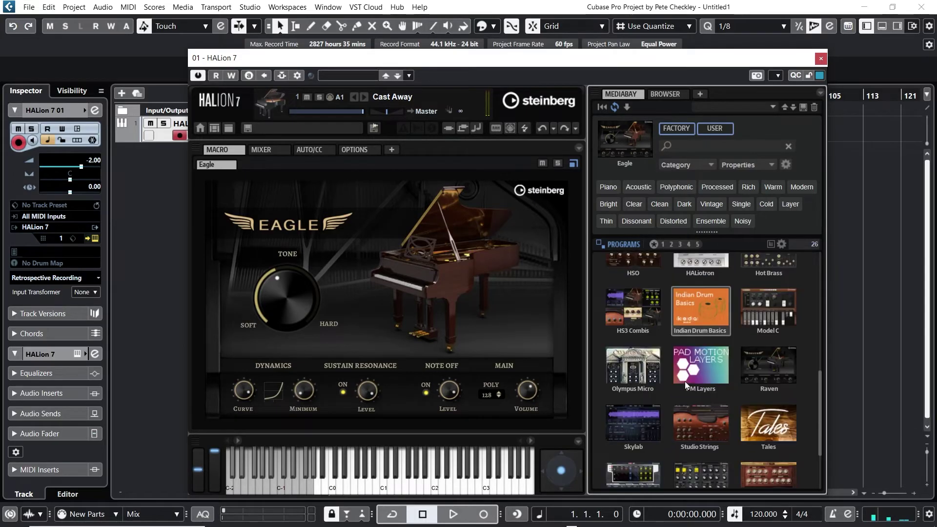
click(651, 414)
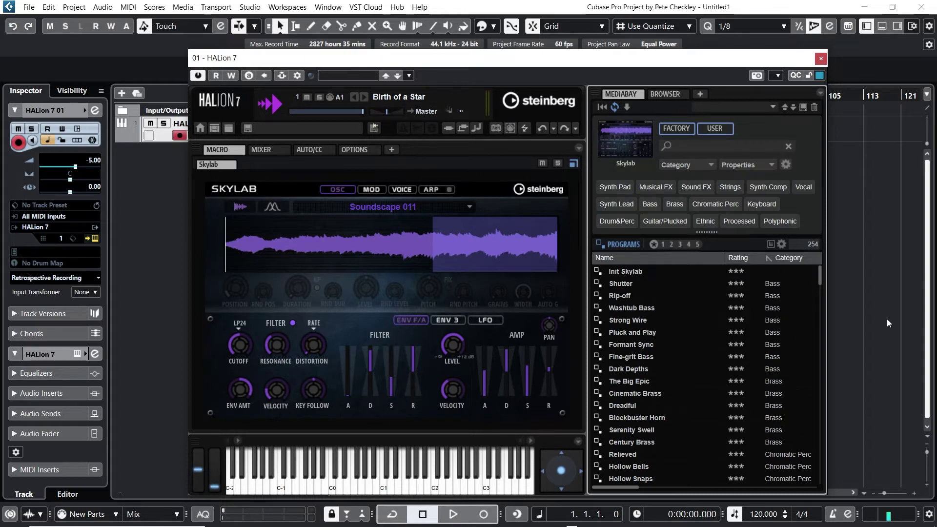
Audition the Skylab programs Strong Wire, Dreadful and Hollow Snaps by loading each one.
double_click(623, 322)
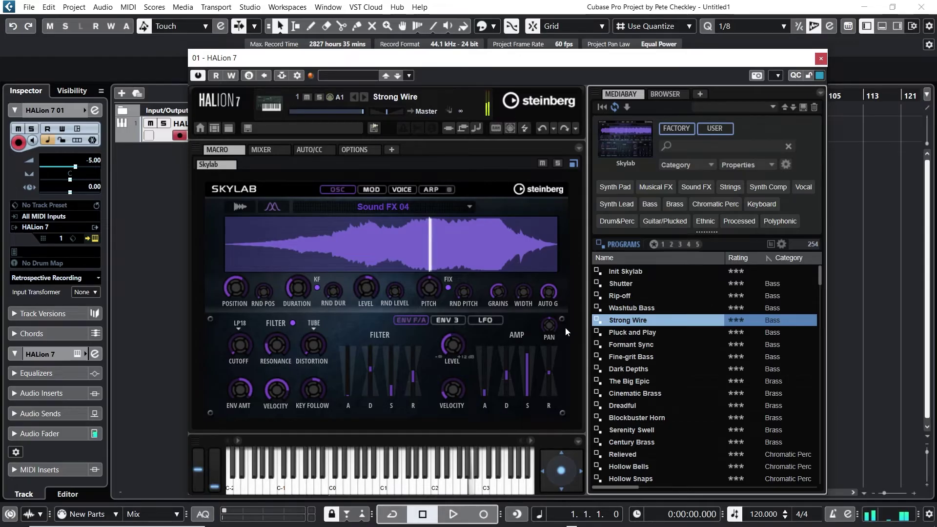
click(649, 406)
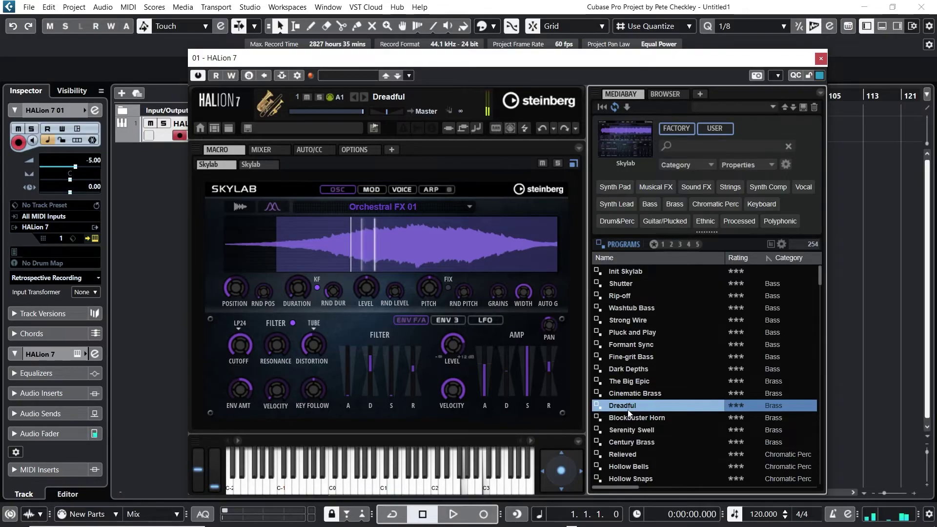
scroll(681, 380, down, 4)
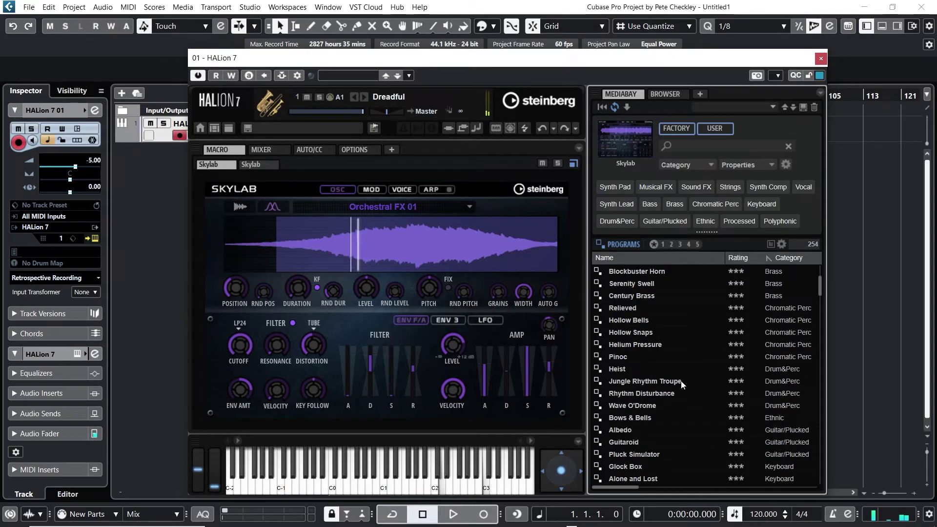
double_click(647, 335)
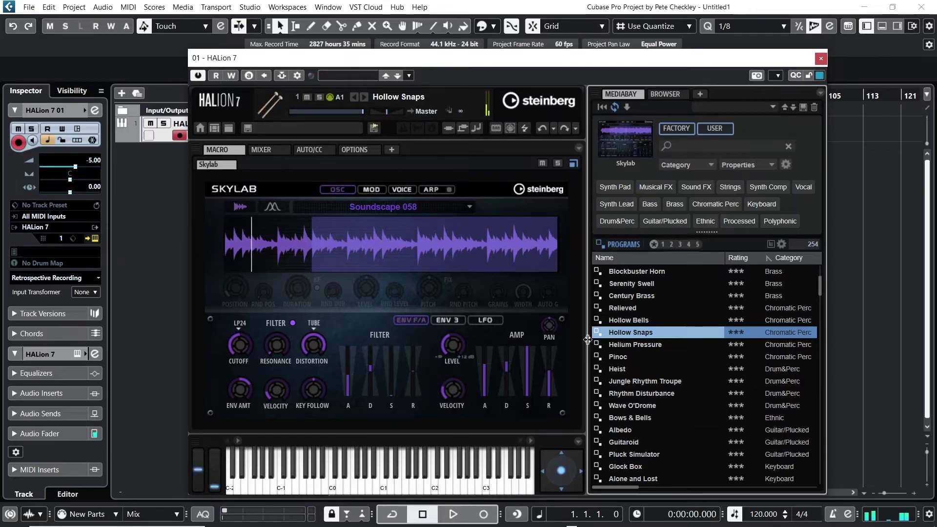
Audition the Skylab programs Alone and Lost, Just An Impulsion and Sine Space by loading each one.
scroll(712, 368, down, 3)
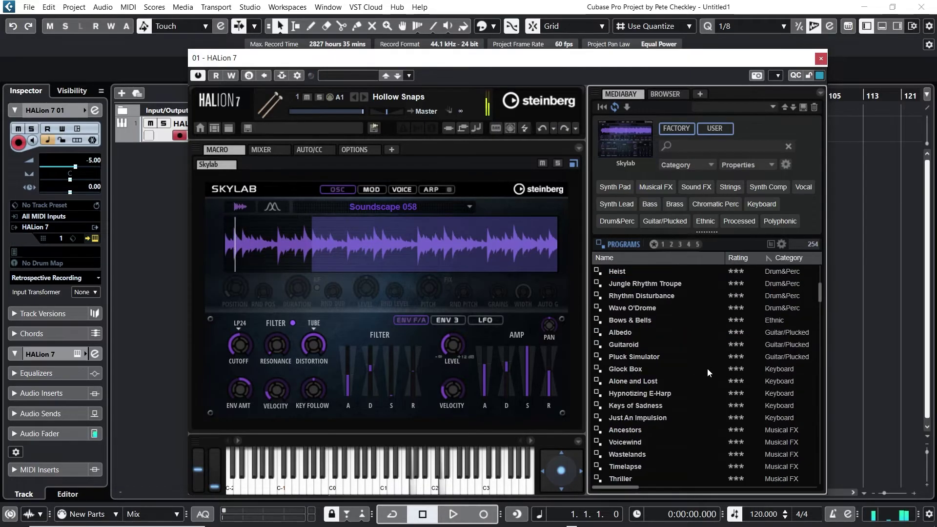
click(654, 383)
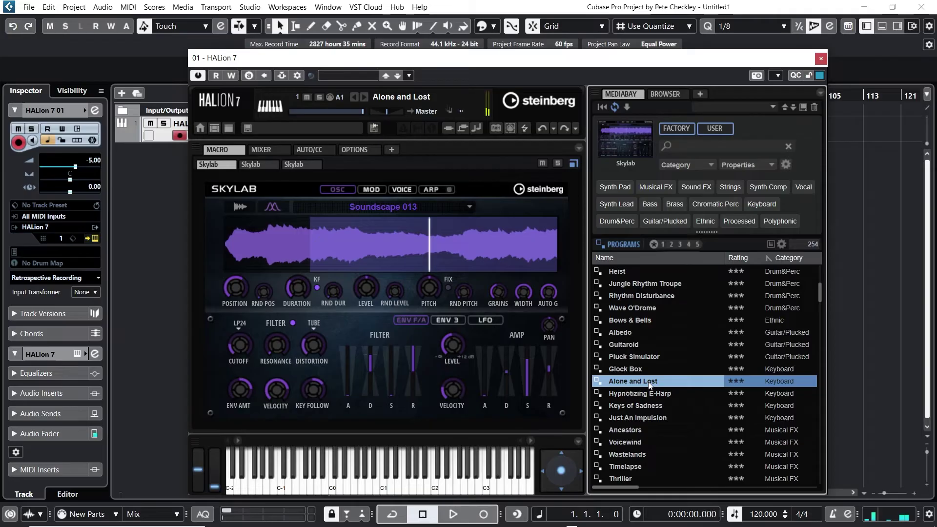
double_click(660, 415)
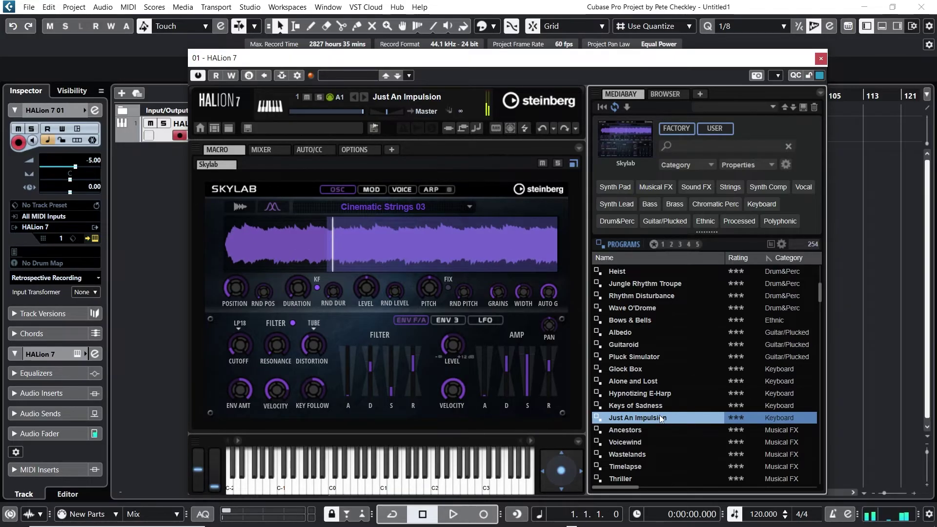
scroll(712, 396, down, 6)
scroll(709, 400, down, 5)
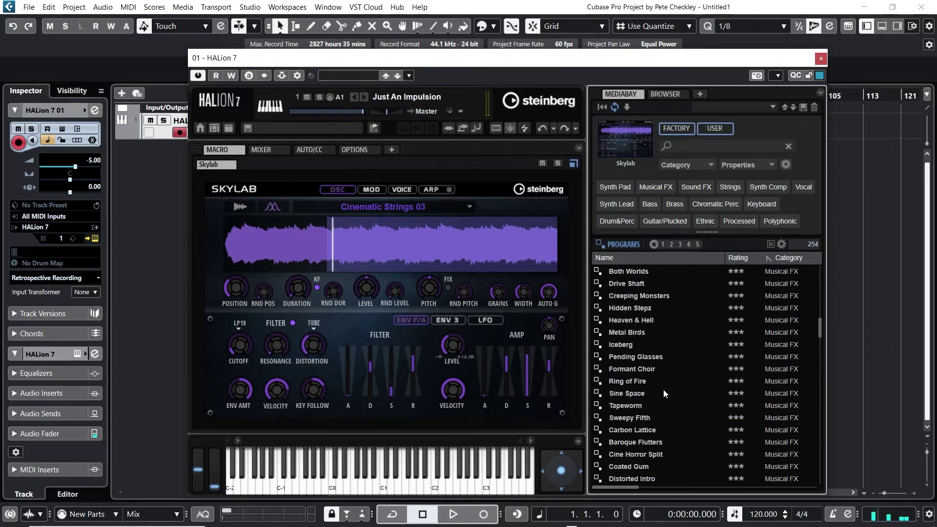
click(662, 392)
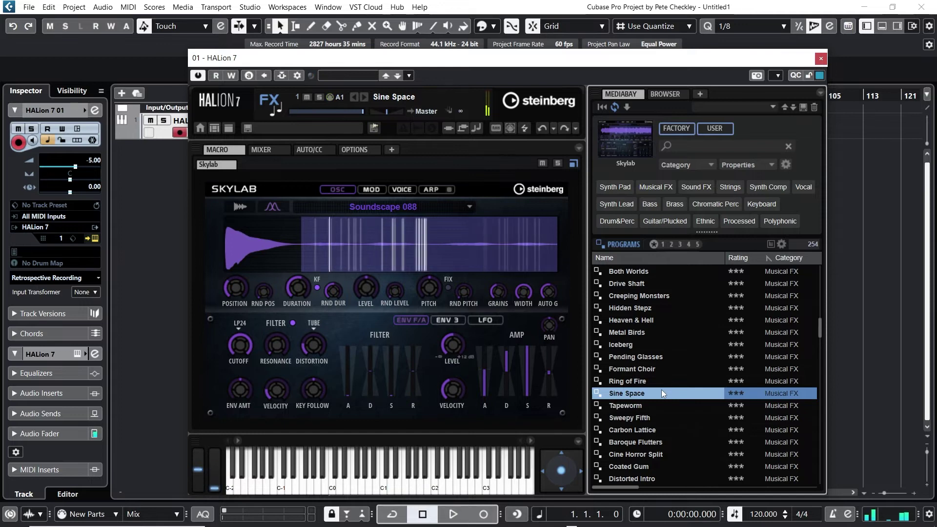
Audition the Skylab Sound FX programs Cave System and Eerie Tension by loading each one.
scroll(702, 390, down, 5)
scroll(703, 393, down, 1)
double_click(701, 394)
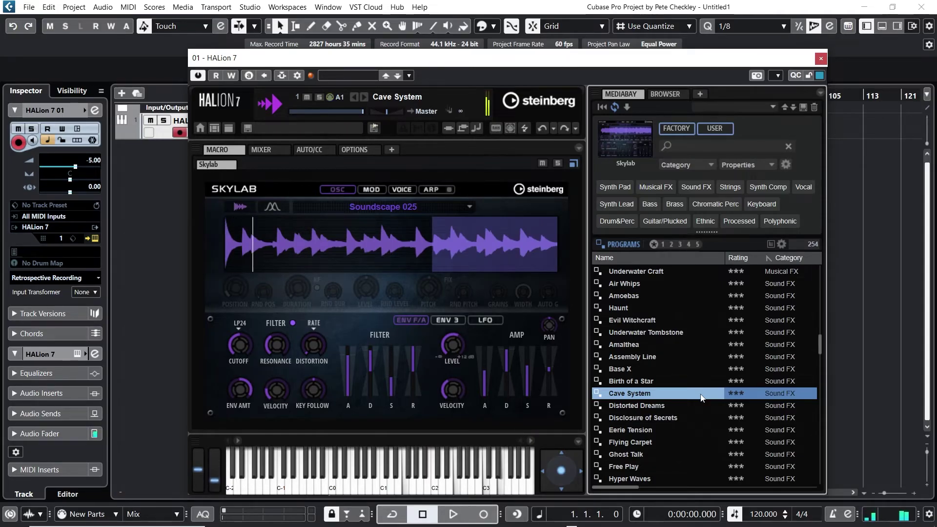
scroll(710, 413, down, 2)
scroll(711, 415, down, 4)
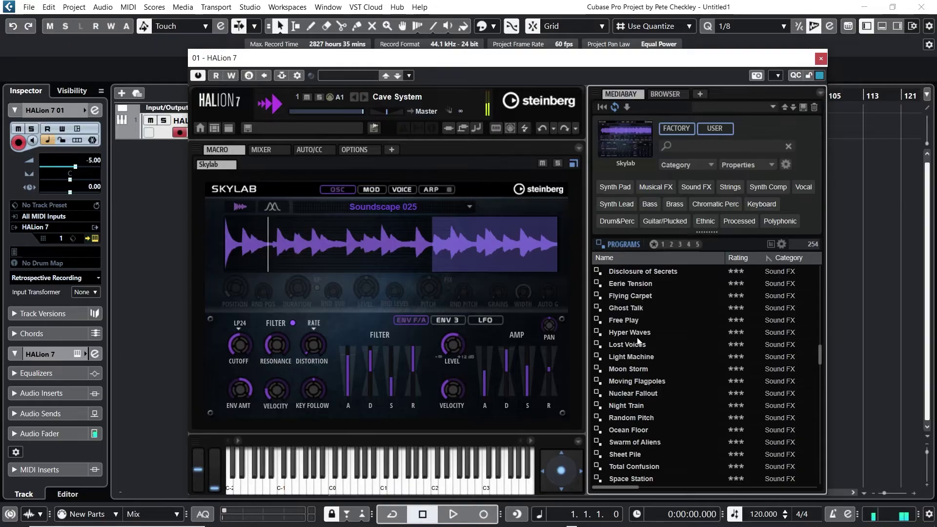
click(628, 286)
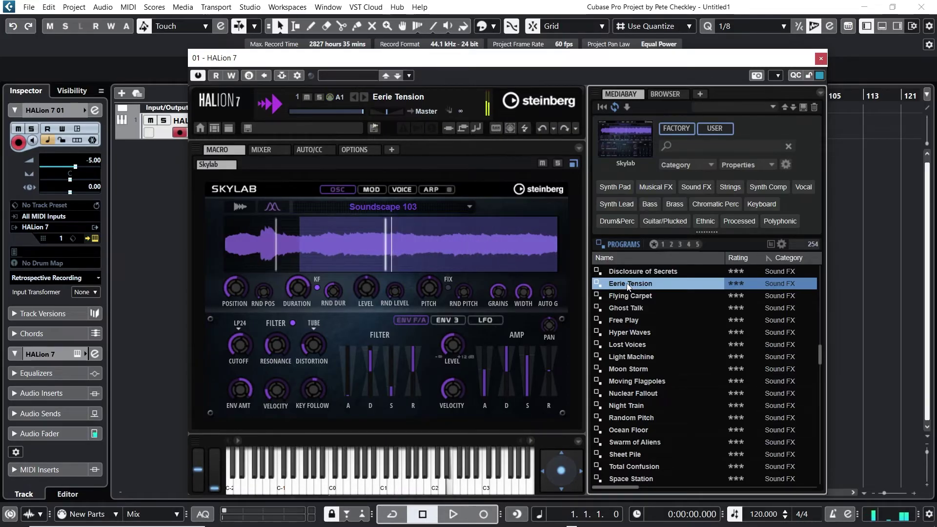
Audition the Skylab programs Sync Offset Grains and Beautiful Broken by loading each one.
scroll(740, 327, down, 5)
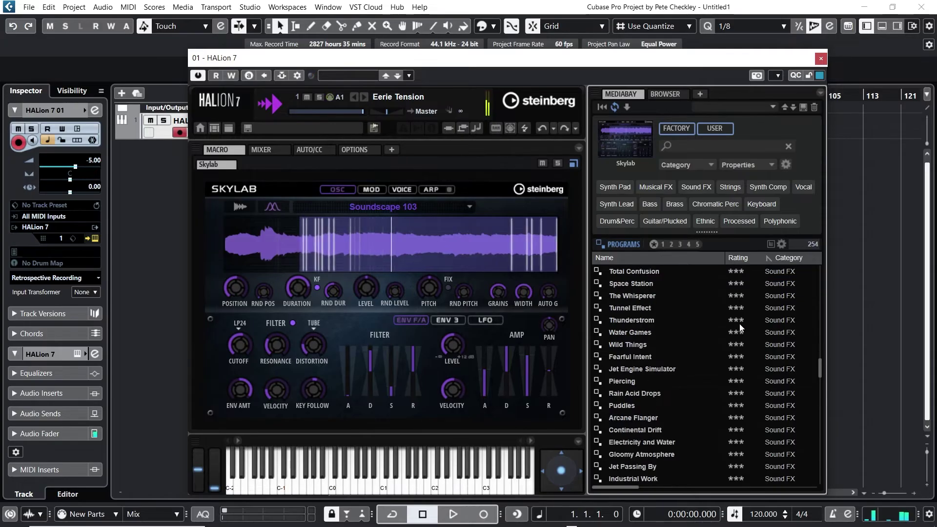
scroll(727, 342, down, 12)
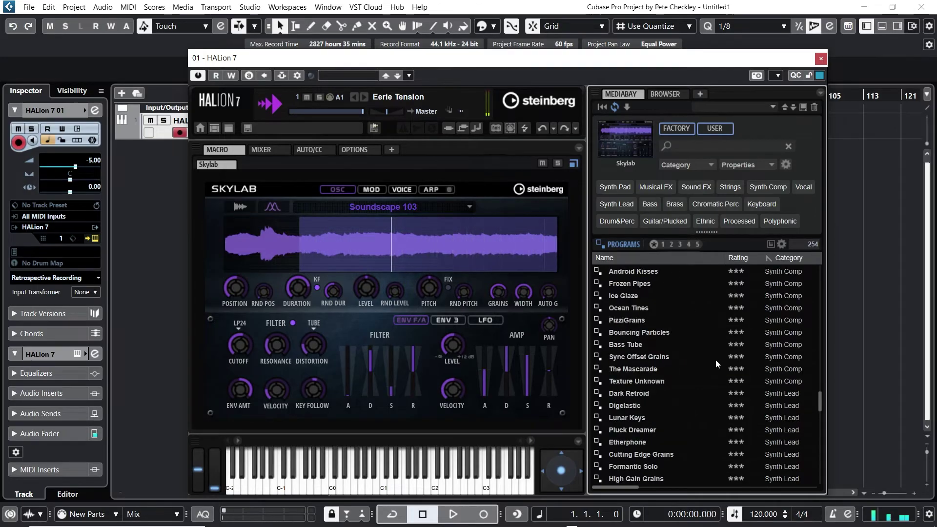
click(685, 357)
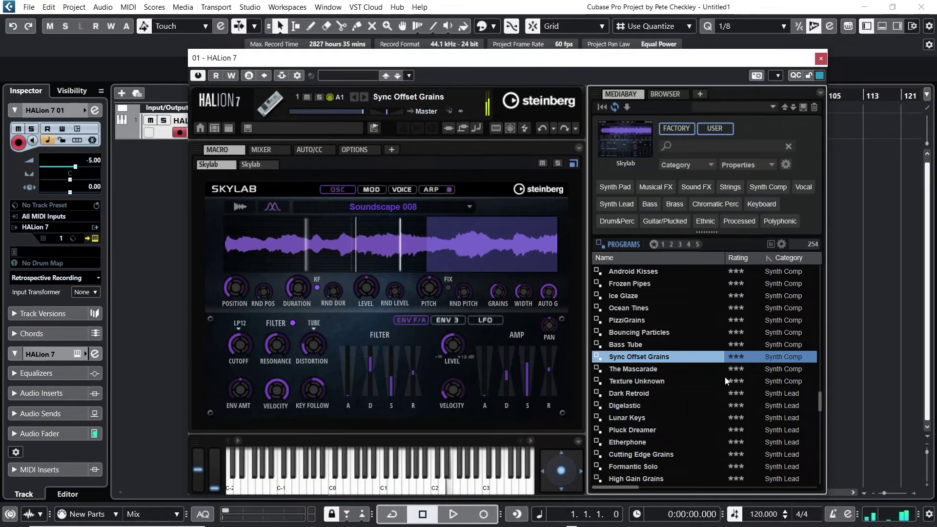
scroll(722, 383, down, 4)
double_click(670, 398)
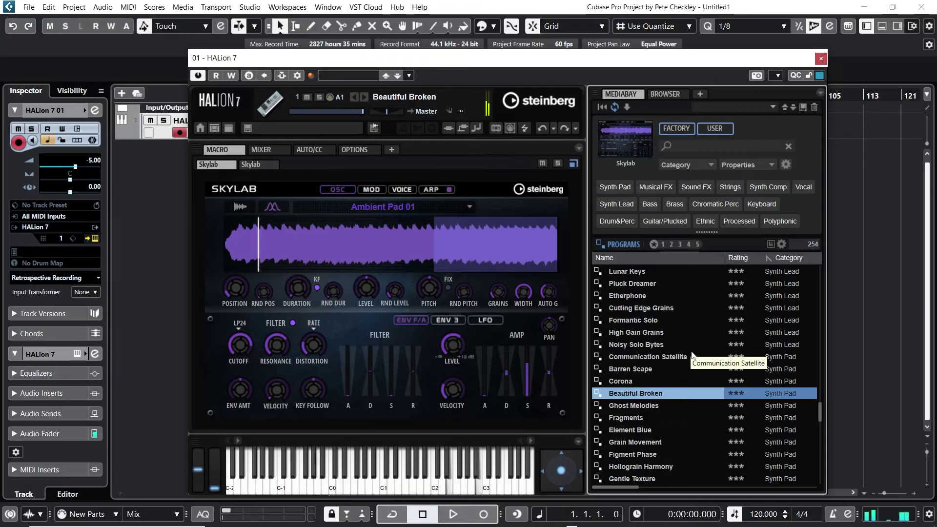
Audition the Skylab pads Melodic Scatter and Evil Witches and the vocal program St Peters Choir by loading each one.
scroll(616, 408, down, 3)
scroll(616, 408, down, 2)
click(676, 393)
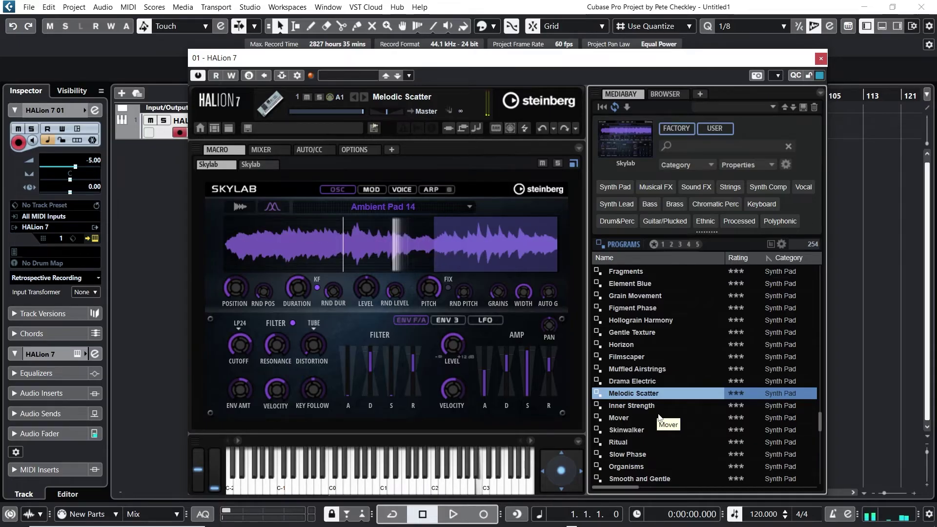
scroll(675, 413, down, 15)
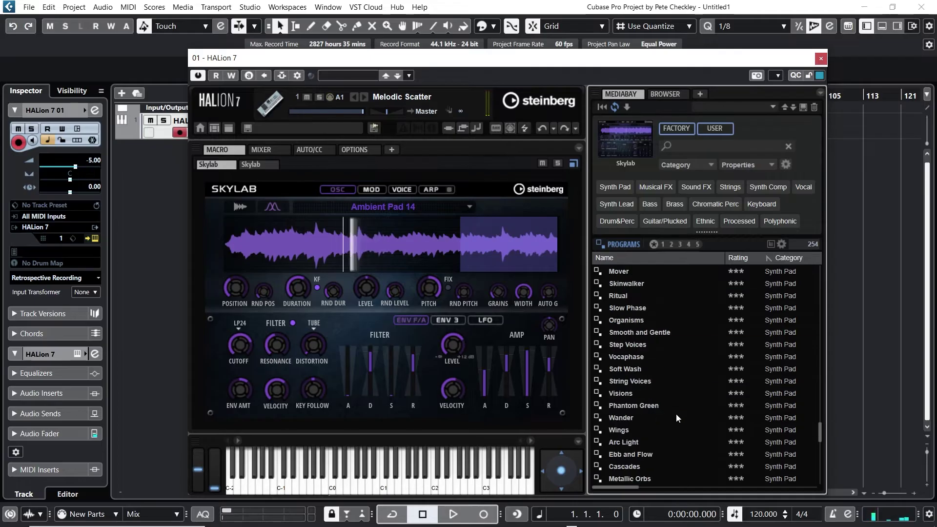
click(671, 433)
click(666, 437)
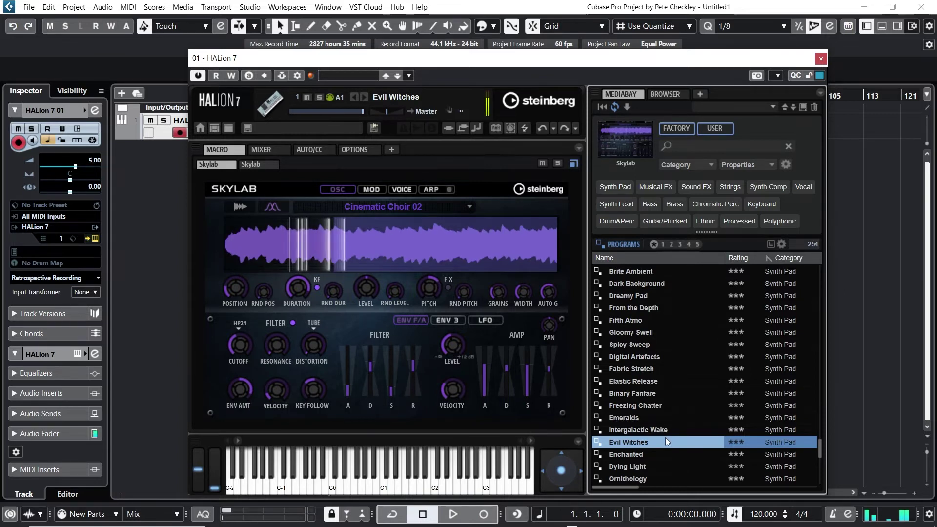
scroll(719, 403, down, 8)
scroll(719, 403, down, 4)
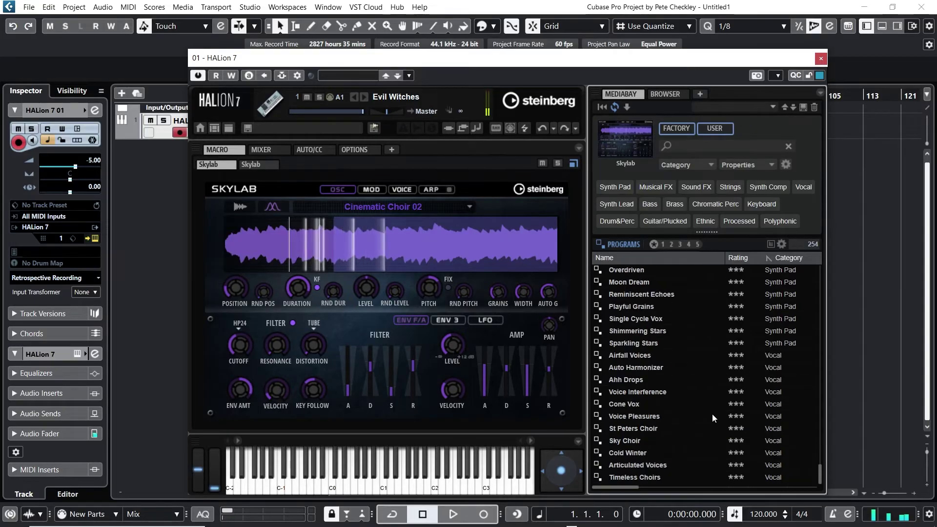
click(667, 429)
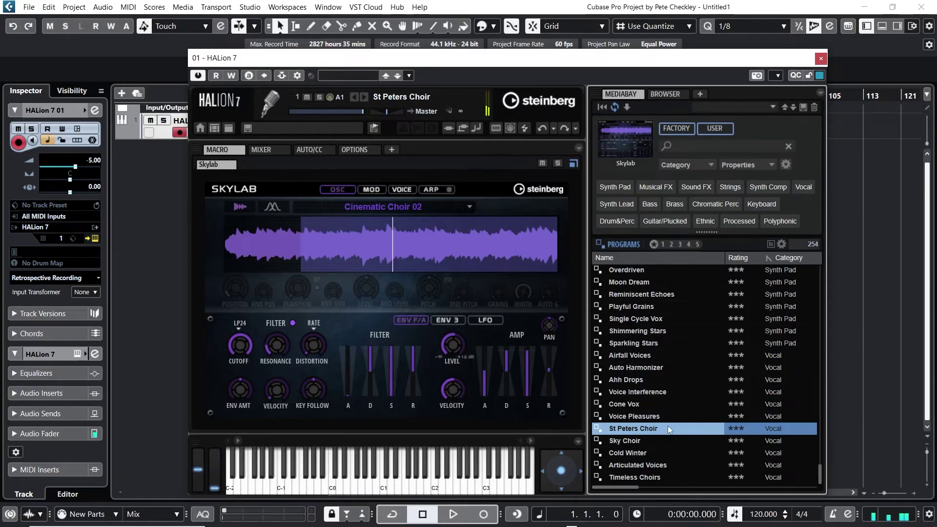
Switch the program list from Skylab to the Studio Strings instrument.
click(629, 155)
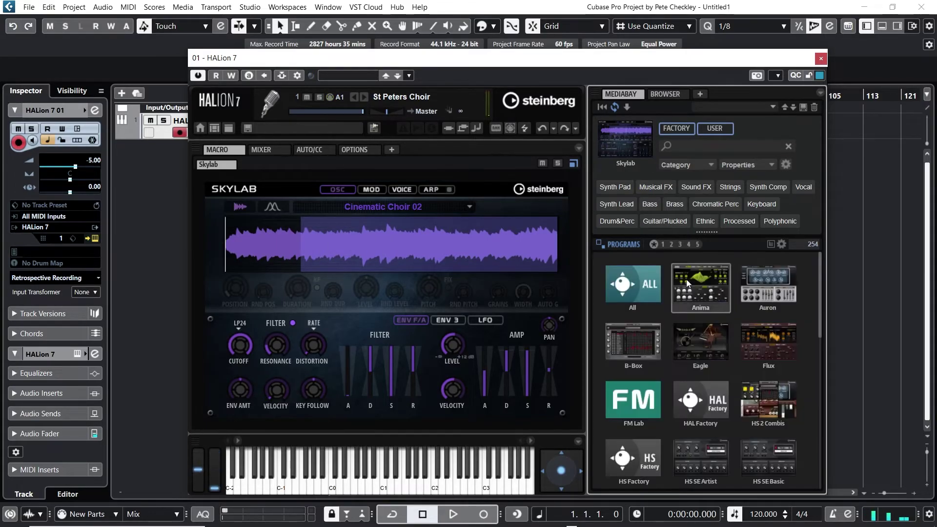
scroll(716, 359, down, 2)
scroll(717, 360, down, 5)
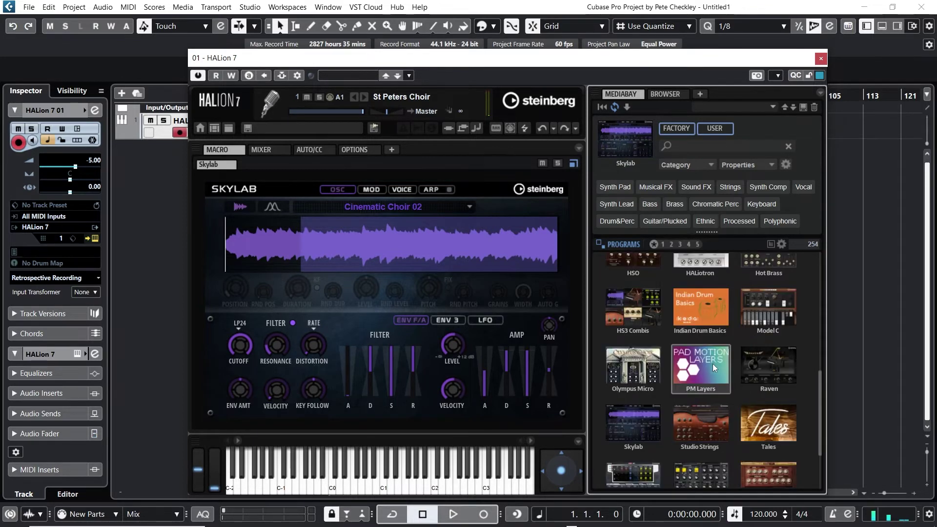
scroll(712, 364, down, 2)
click(711, 364)
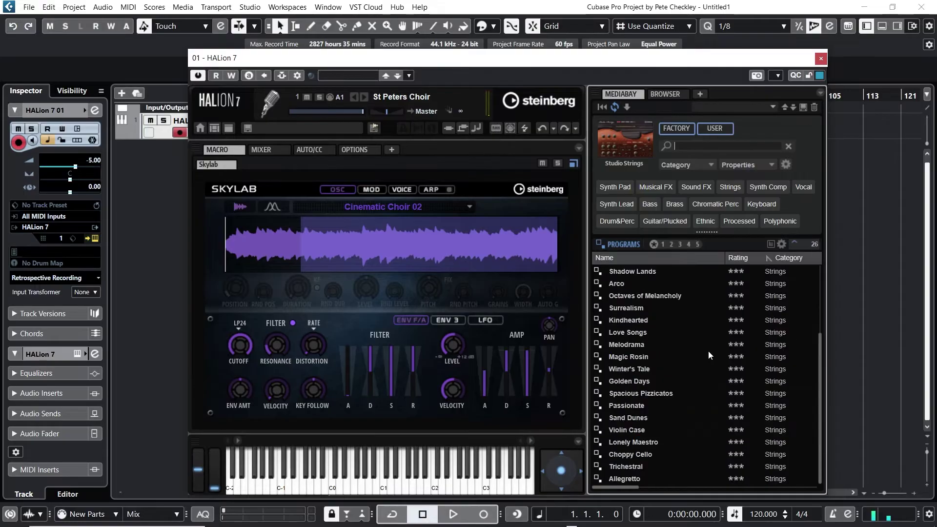
Audition the Studio Strings programs Melodrama, Lonely Maestro and Choppy Cello by loading each one.
double_click(638, 345)
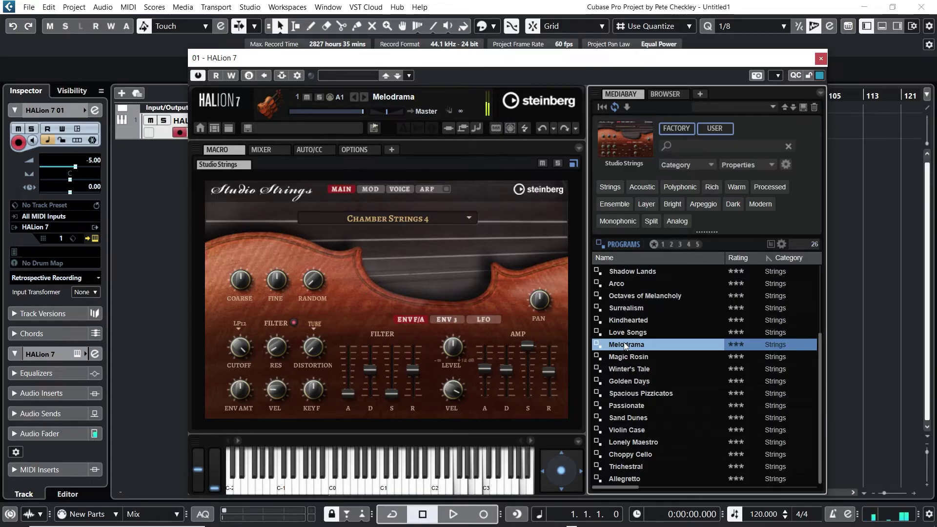
double_click(662, 442)
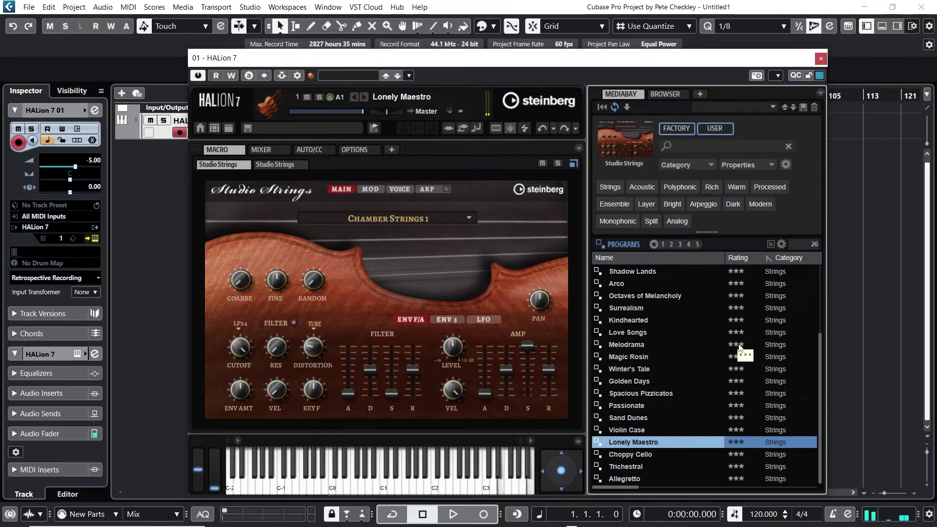
double_click(674, 450)
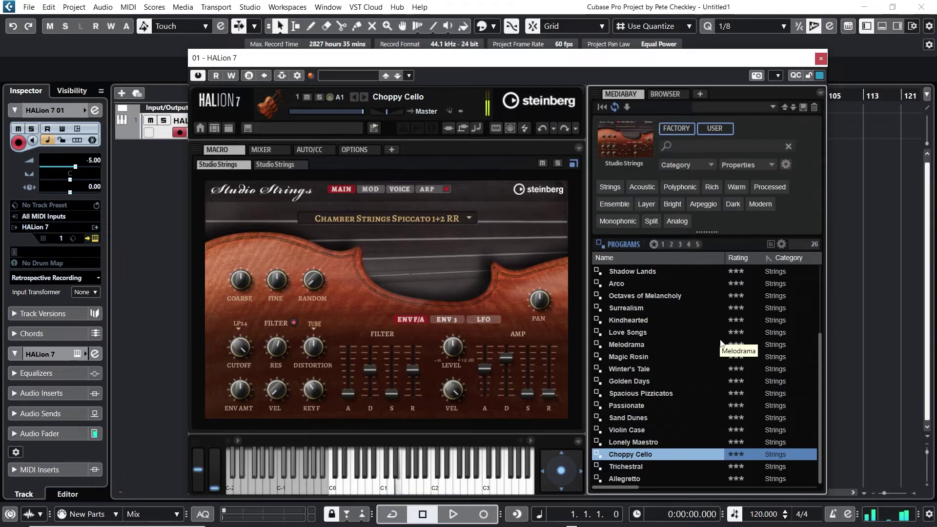
Load the Init Studio Strings program and choose Full Strings Spiccato 4 as its sample.
scroll(719, 343, up, 3)
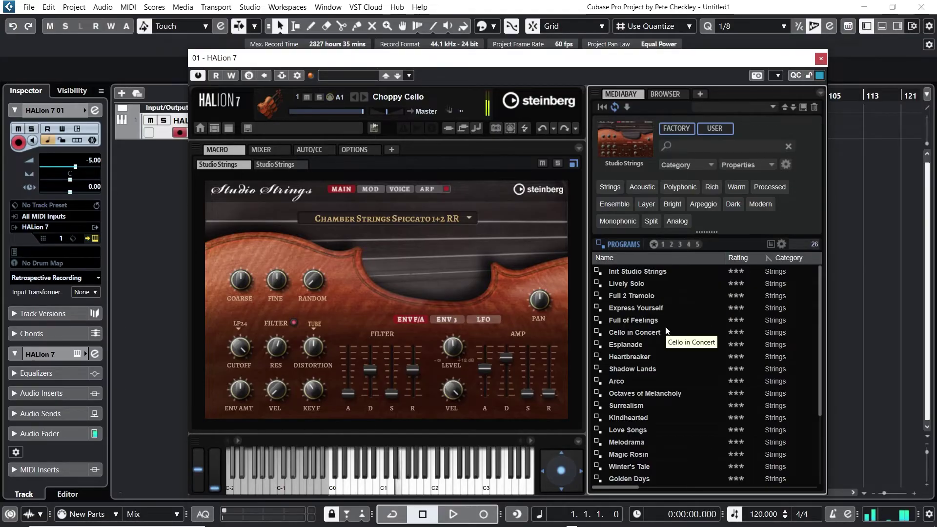
double_click(649, 272)
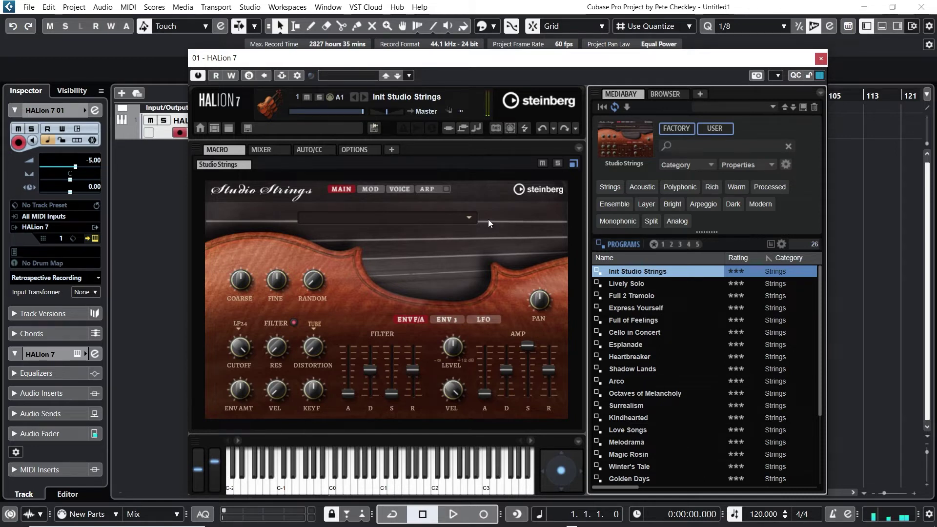
click(470, 219)
click(467, 220)
click(466, 220)
scroll(563, 292, down, 3)
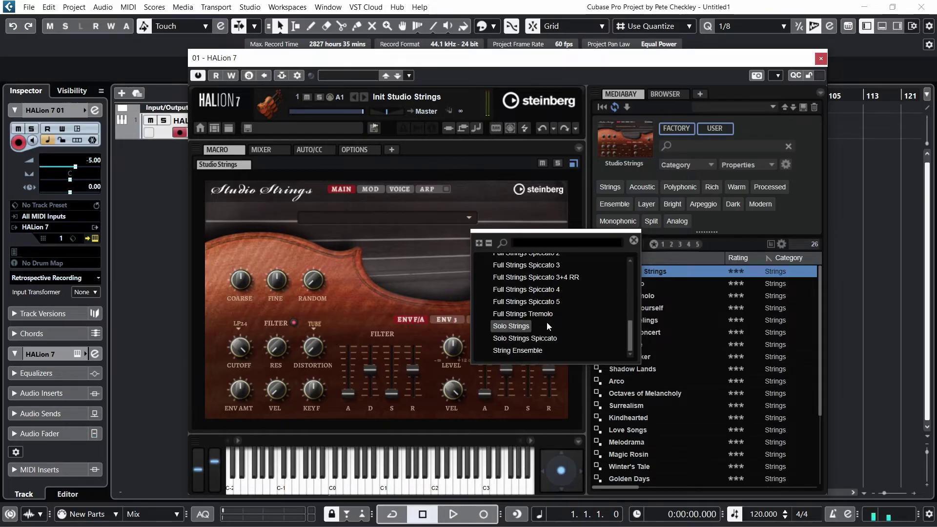
click(551, 290)
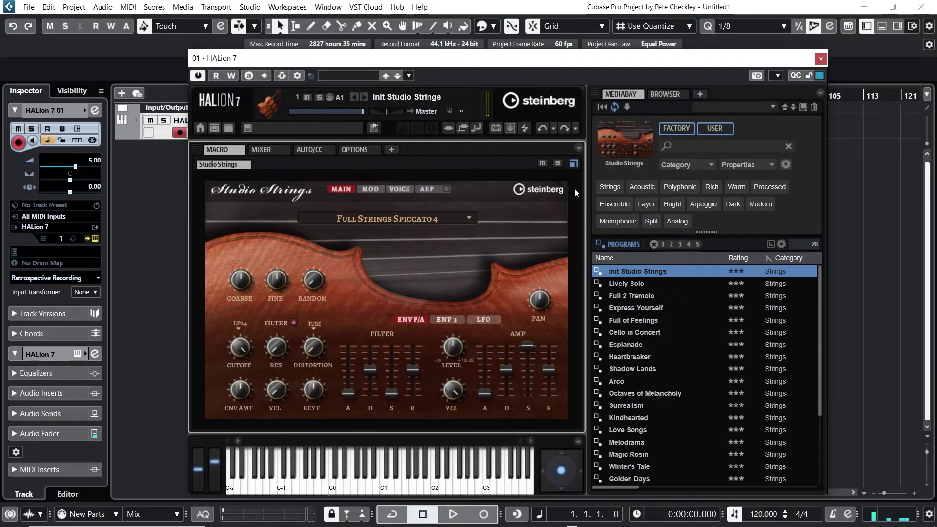
Look through the available string samples and change the Init Studio Strings sample to Chamber Strings Pizzicato.
click(469, 217)
scroll(543, 300, up, 3)
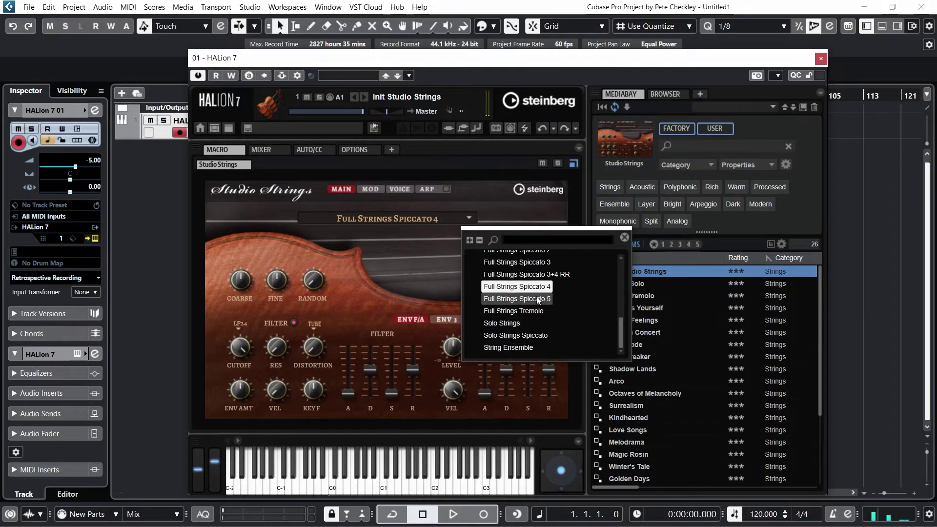
scroll(543, 300, up, 1)
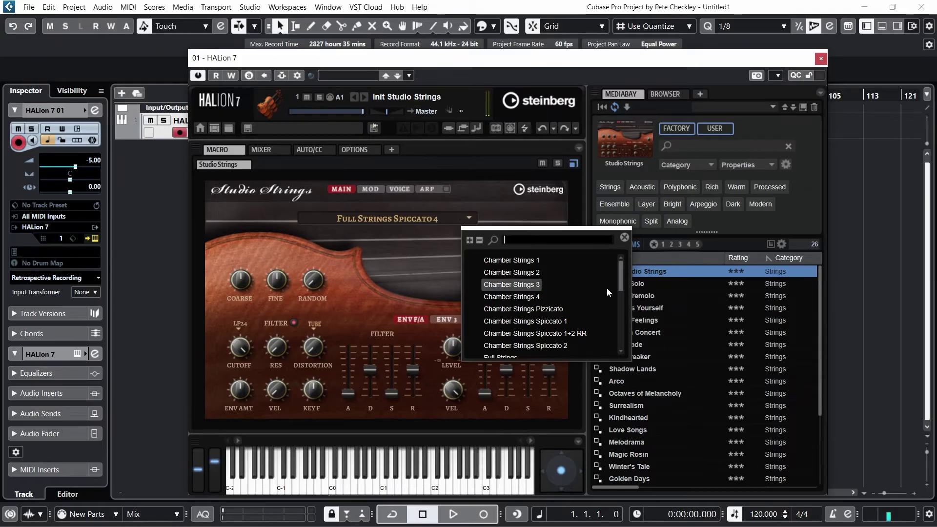
scroll(607, 288, down, 4)
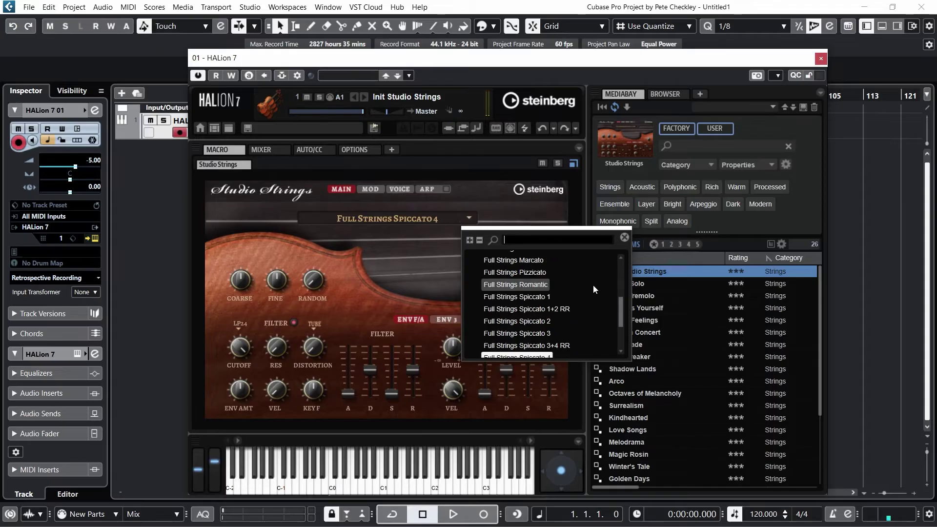
scroll(587, 285, up, 4)
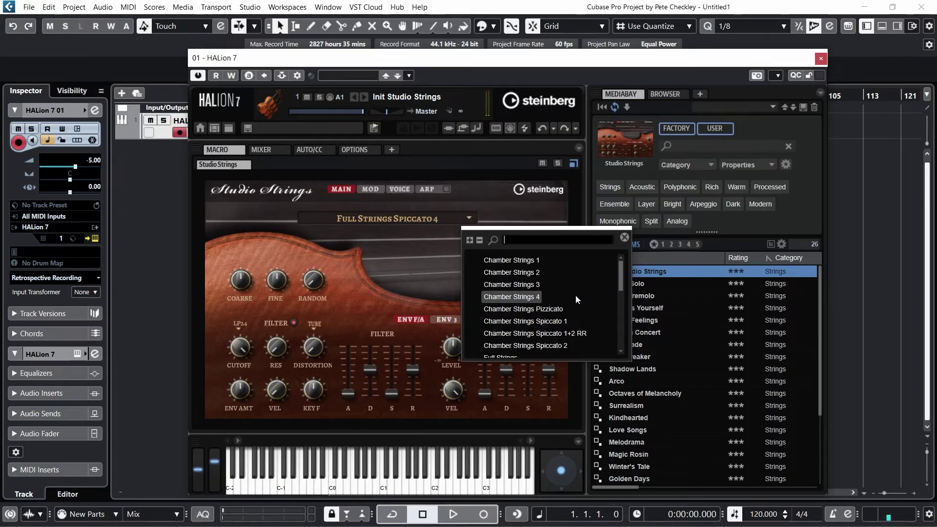
click(522, 309)
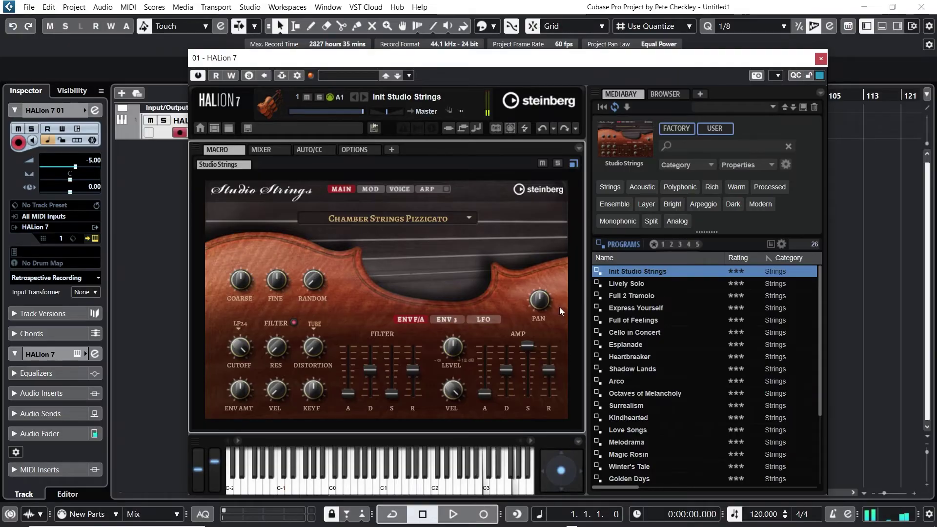
View the automation assignments page, return to the instrument's macro controls and look over the Studio Strings program list.
click(308, 149)
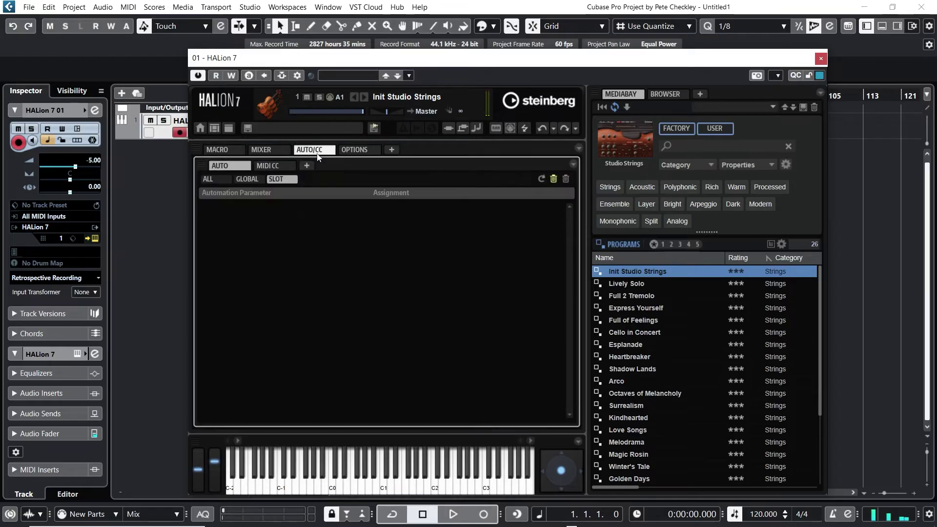
click(222, 152)
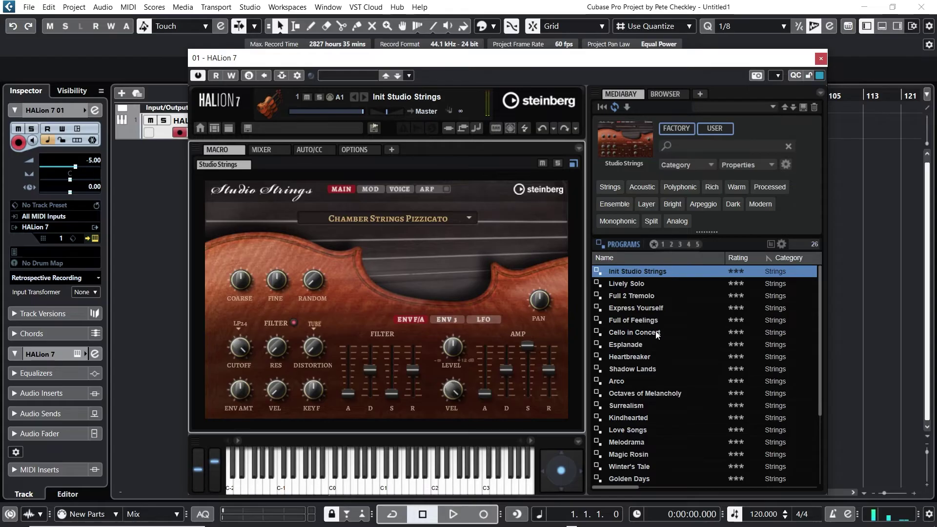
scroll(648, 350, down, 3)
scroll(647, 352, up, 3)
Switch the program list to the World Instruments library and load the Brazil Whistle Room program.
click(620, 152)
scroll(680, 388, down, 2)
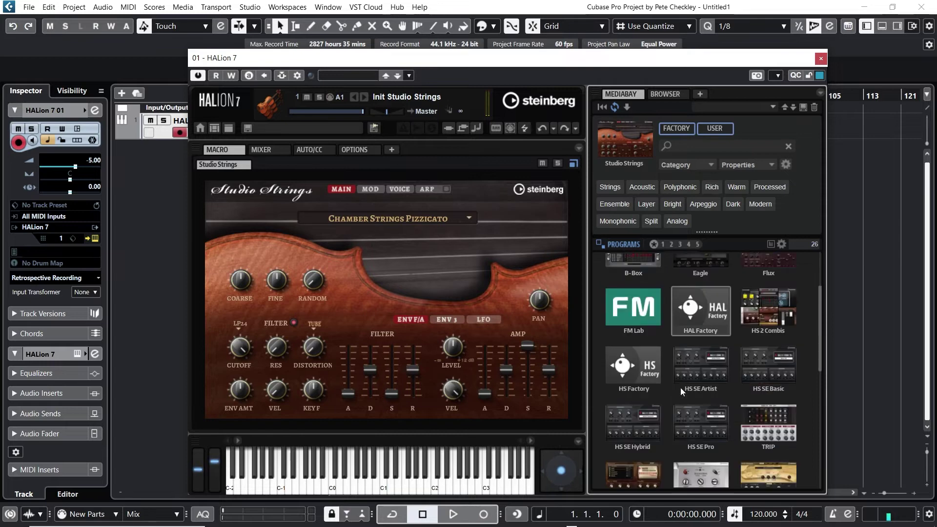
scroll(679, 389, down, 5)
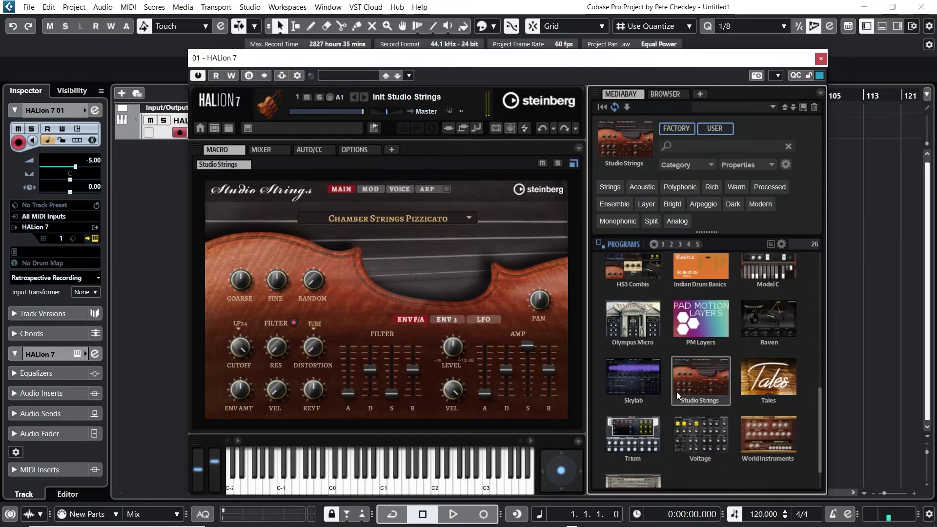
click(749, 406)
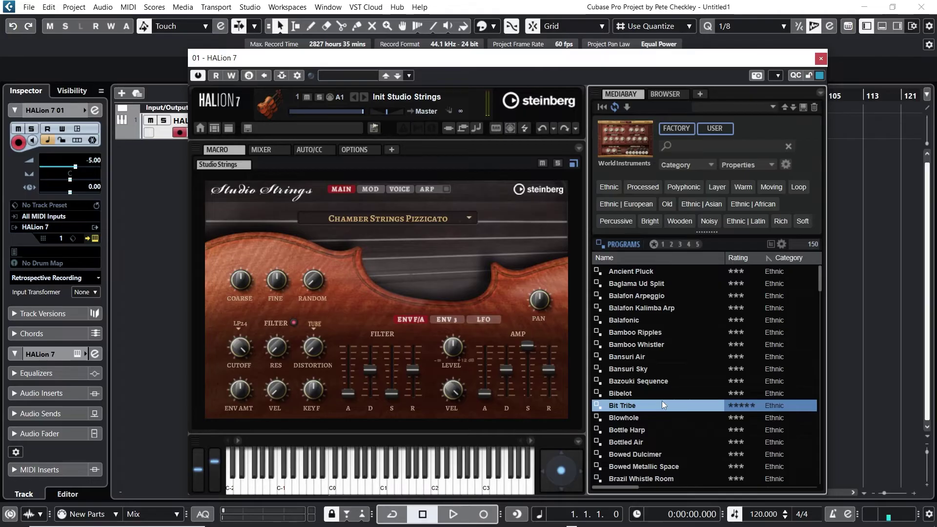
scroll(666, 361, down, 3)
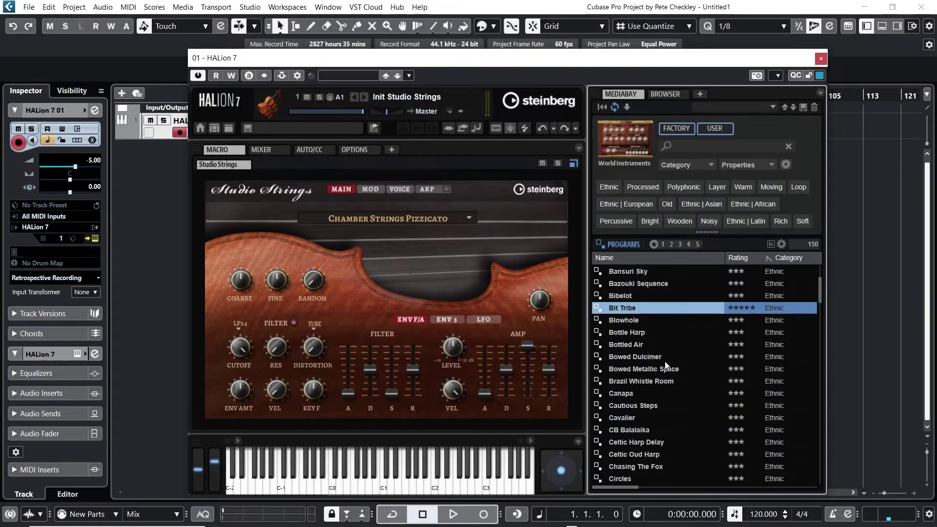
click(642, 380)
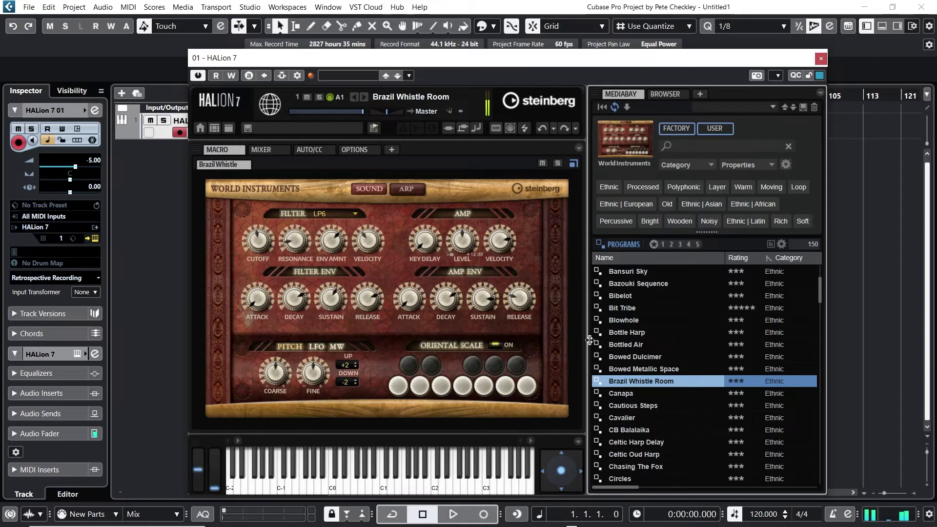
Audition the World Instruments programs CB Balalaika, Cumbus Saz Flange, Feast and Kanuncimer Arpospace by loading each one.
click(739, 310)
click(650, 429)
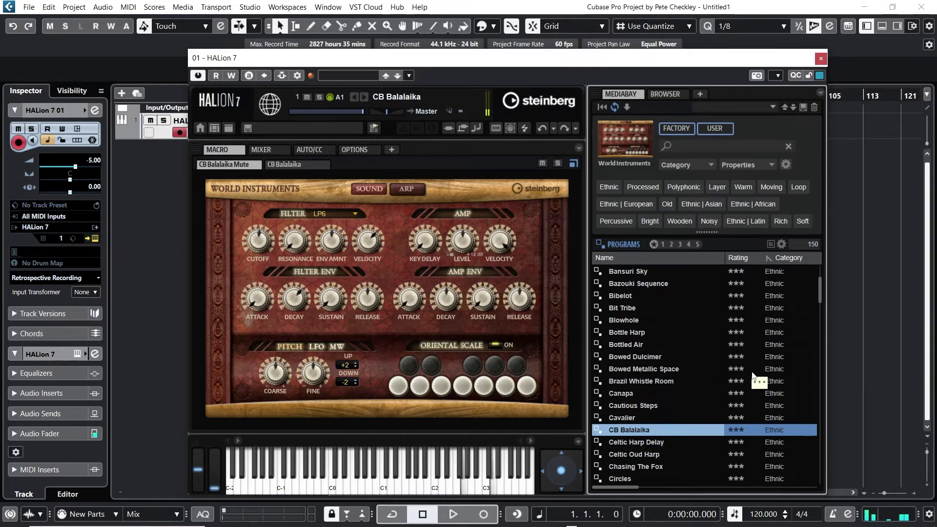
scroll(693, 391, down, 4)
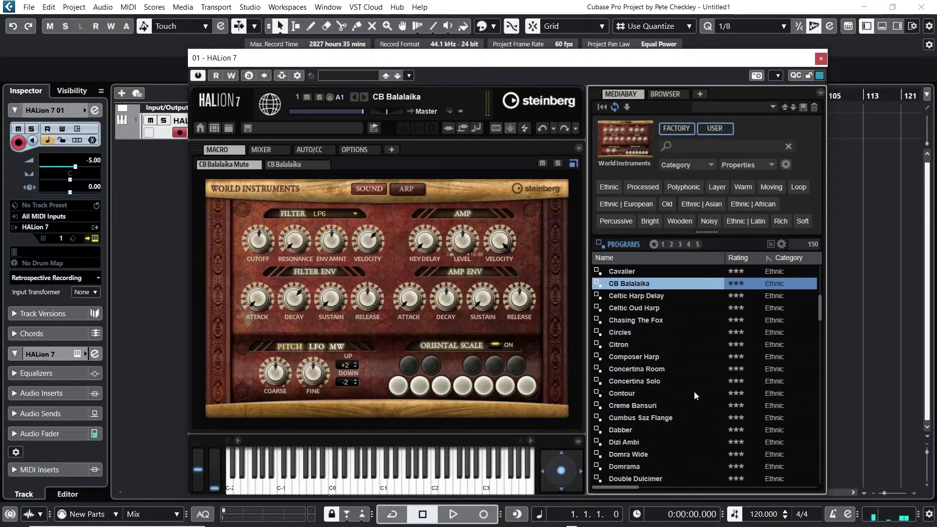
click(663, 417)
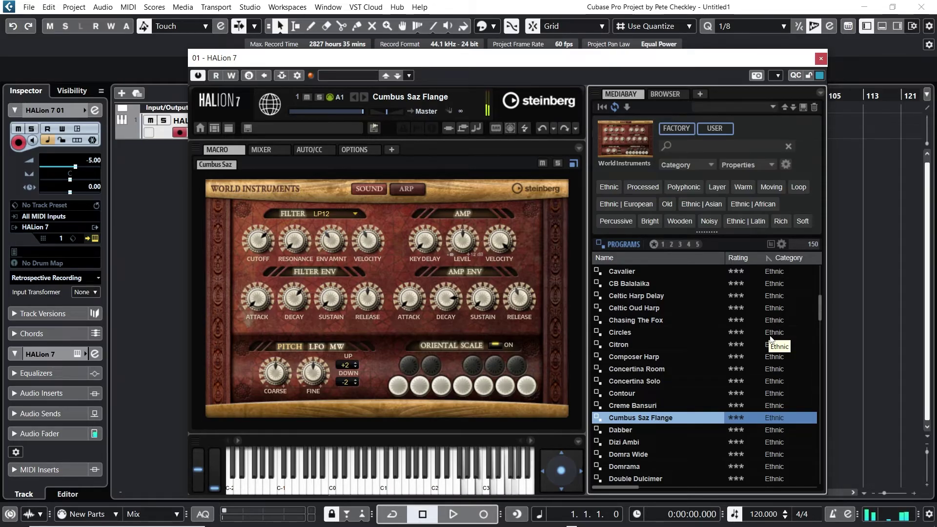
scroll(708, 380, down, 5)
click(704, 406)
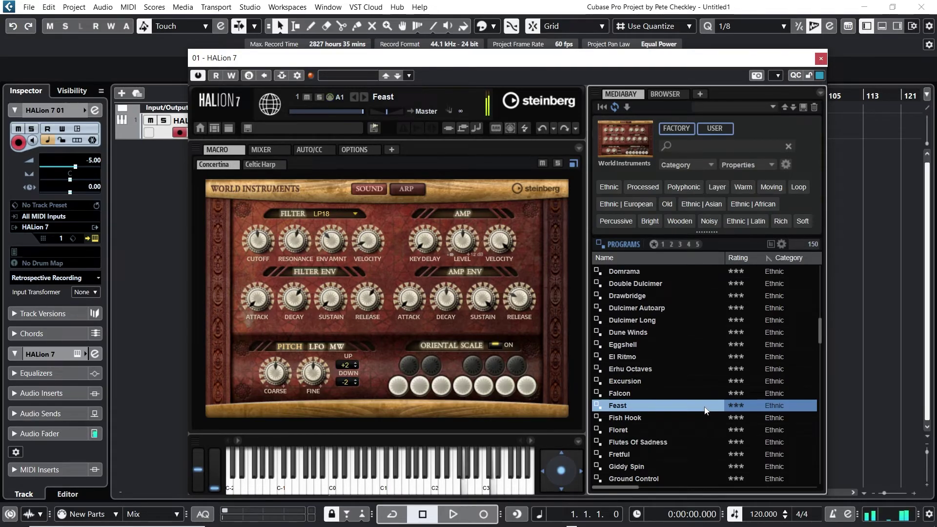
scroll(703, 410, down, 5)
click(699, 415)
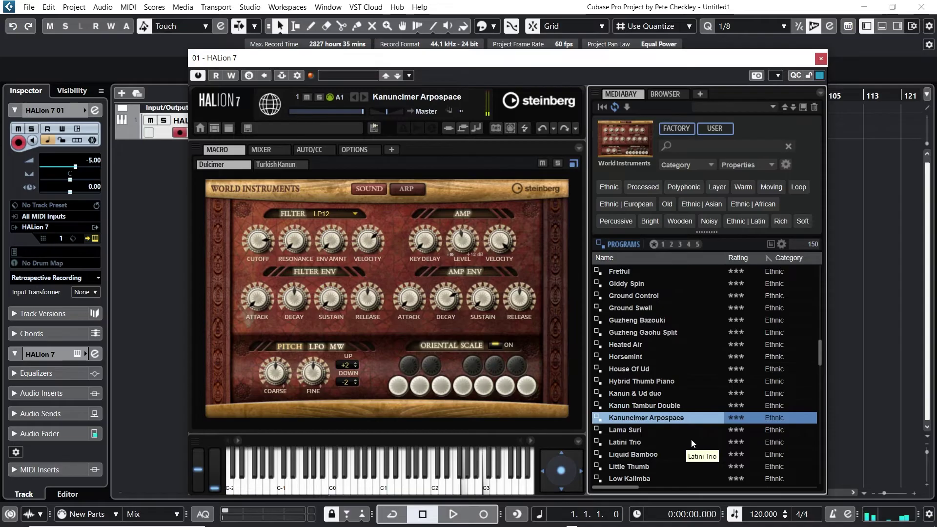
Audition the World Instruments wind programs Bottled Air, Blowhole and Bansuri Air by loading each one.
scroll(699, 424, up, 12)
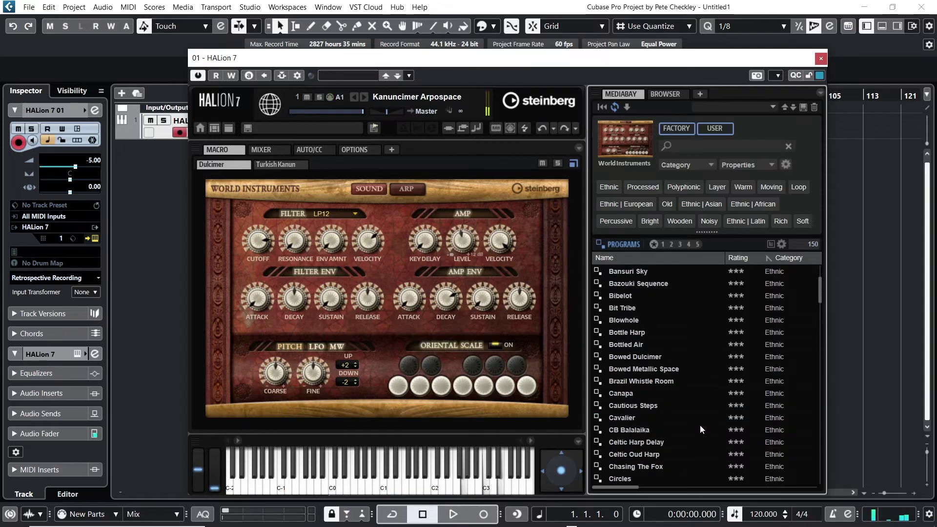
scroll(712, 418, down, 4)
scroll(707, 423, up, 4)
double_click(641, 344)
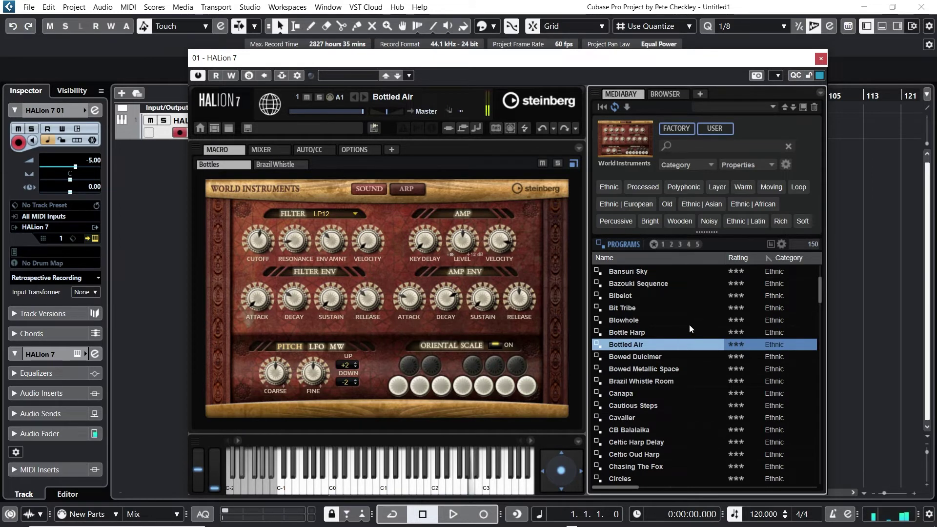
click(651, 321)
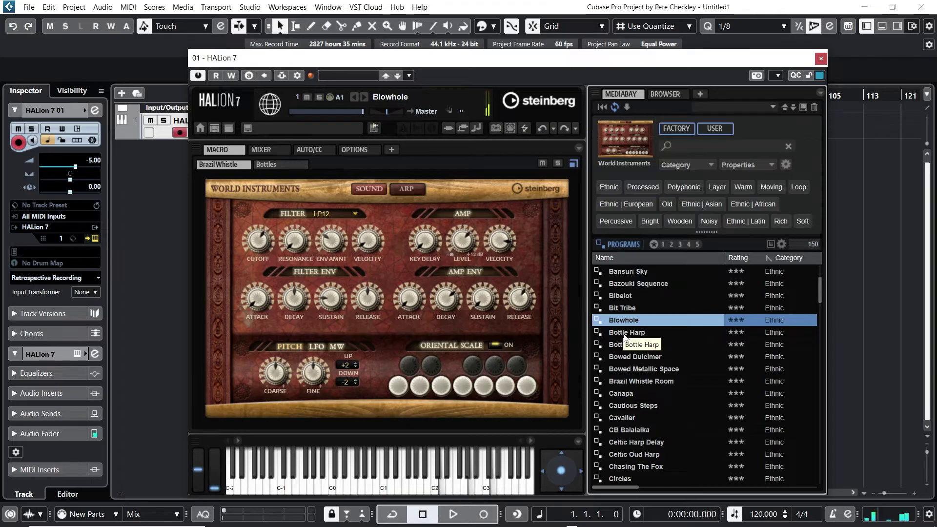
scroll(654, 331, up, 2)
scroll(658, 333, up, 2)
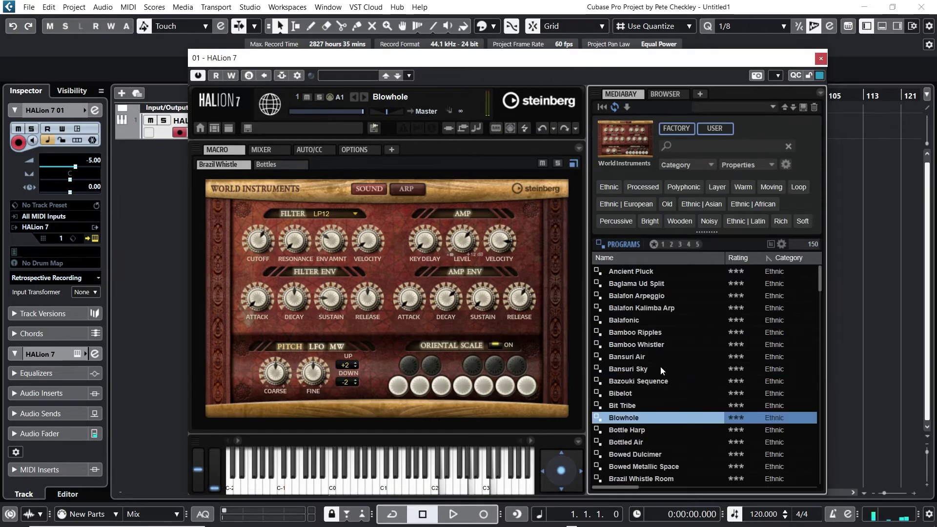
click(644, 357)
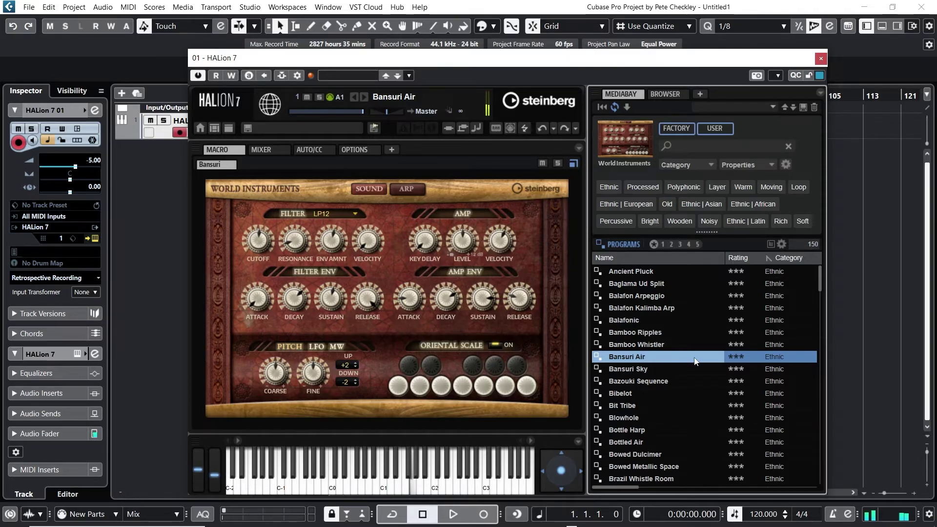
Look further through the World Instruments program list and its additional attribute columns.
scroll(689, 364, down, 2)
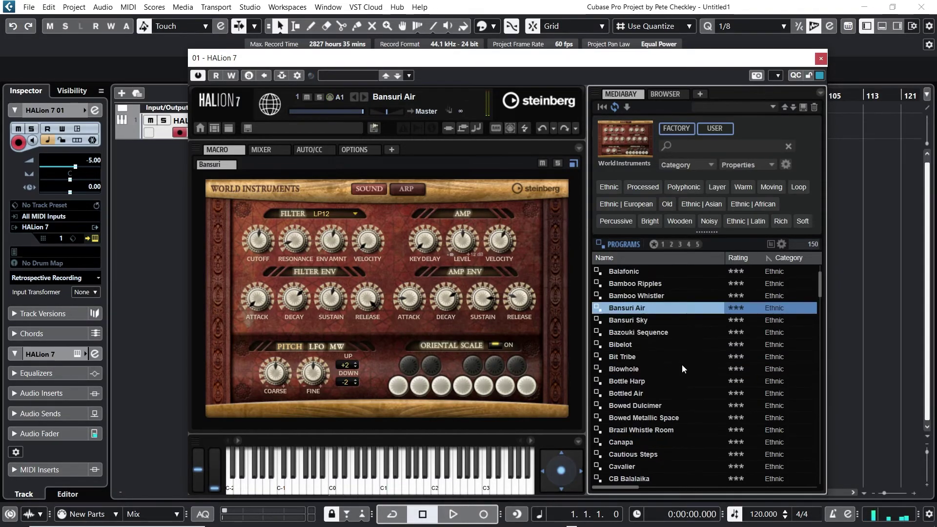
scroll(702, 361, up, 2)
scroll(703, 361, down, 12)
scroll(672, 343, down, 6)
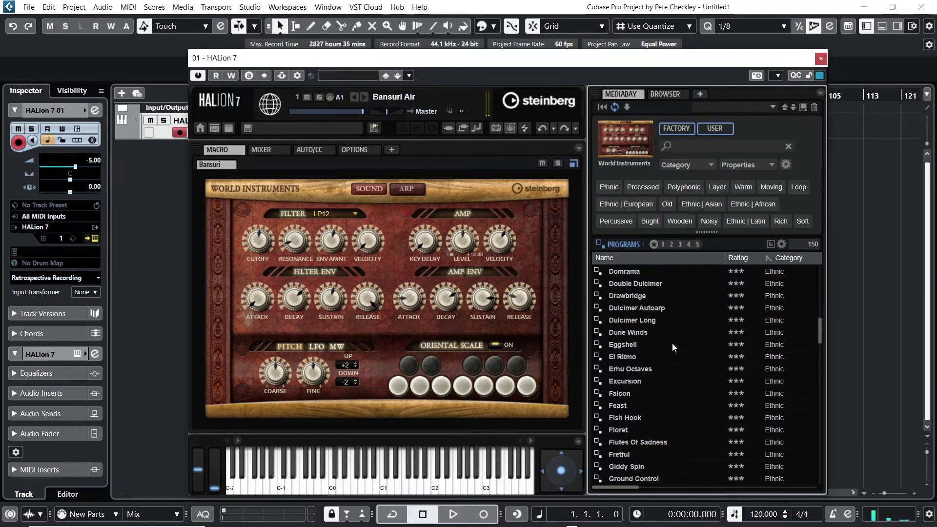
drag(625, 488, 886, 471)
drag(819, 473, 619, 464)
Show the overview of available HALion instruments and look through the whole collection.
click(619, 147)
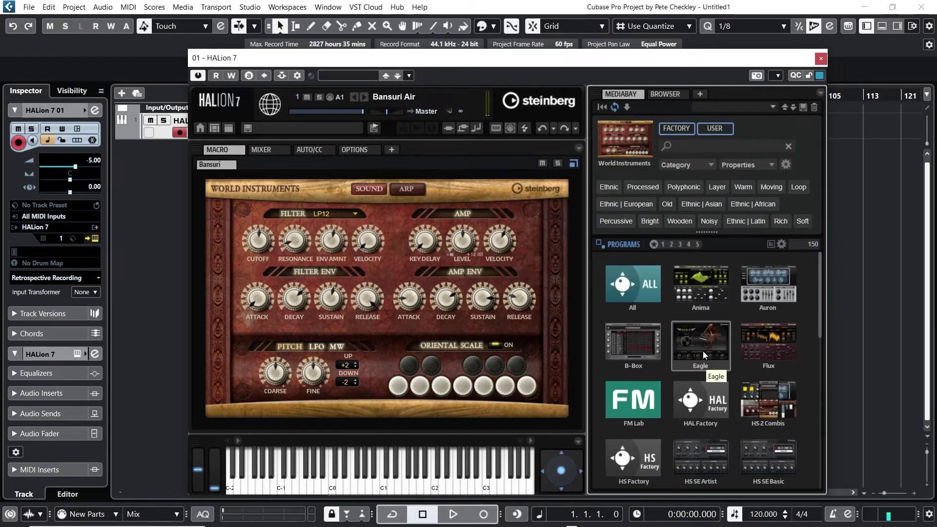
scroll(698, 350, down, 4)
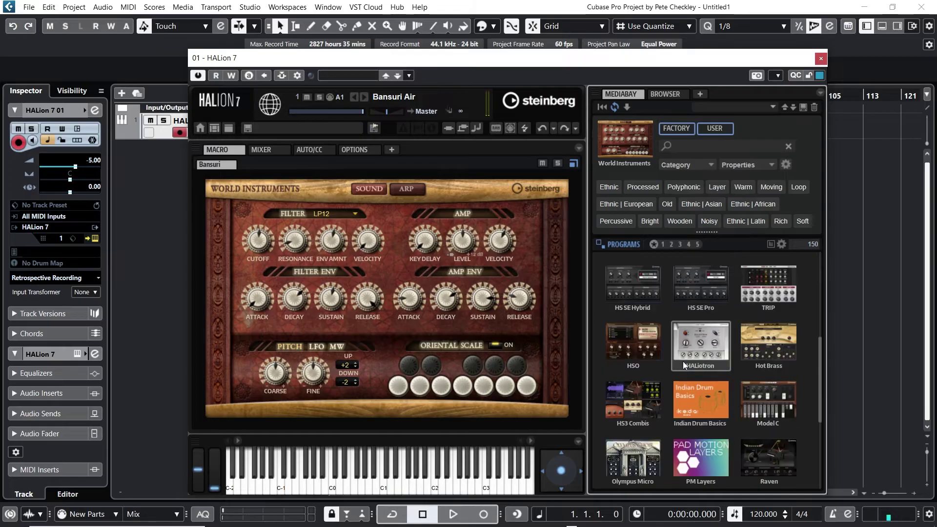
scroll(675, 362, down, 2)
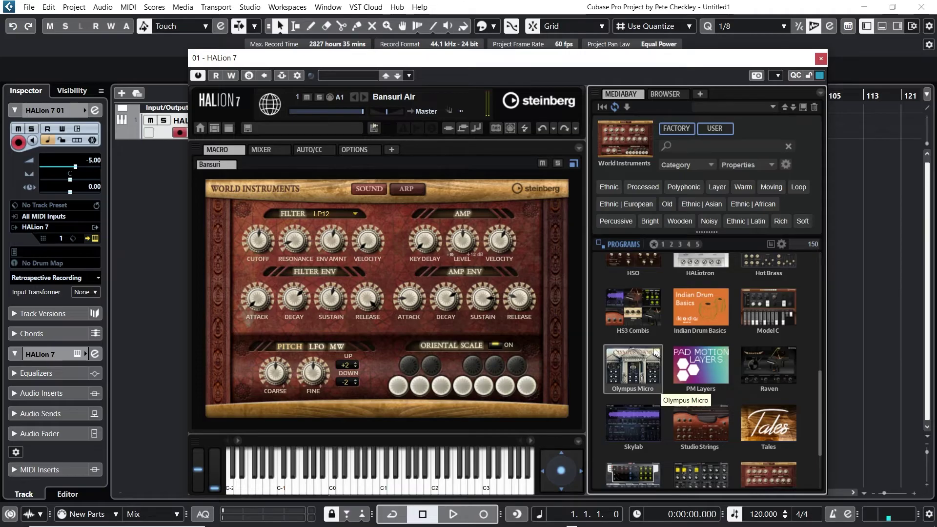
scroll(656, 352, down, 2)
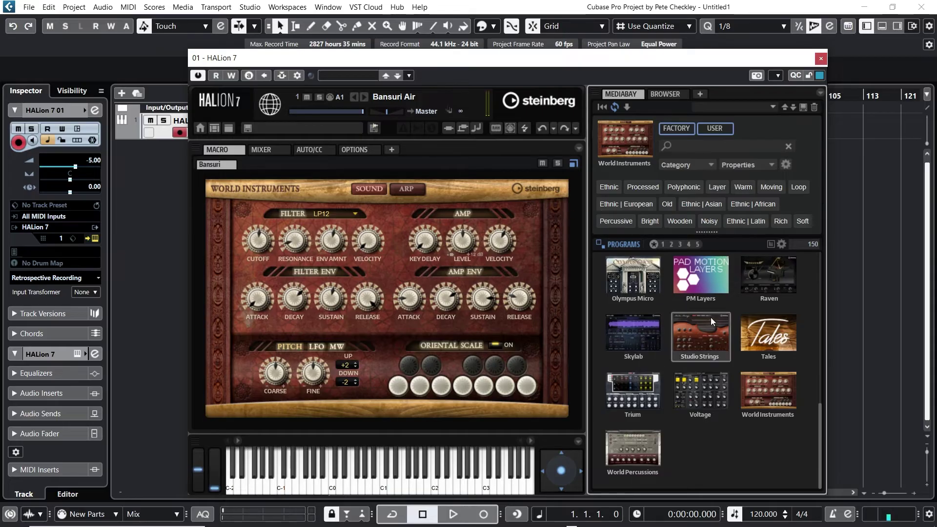
scroll(710, 317, up, 5)
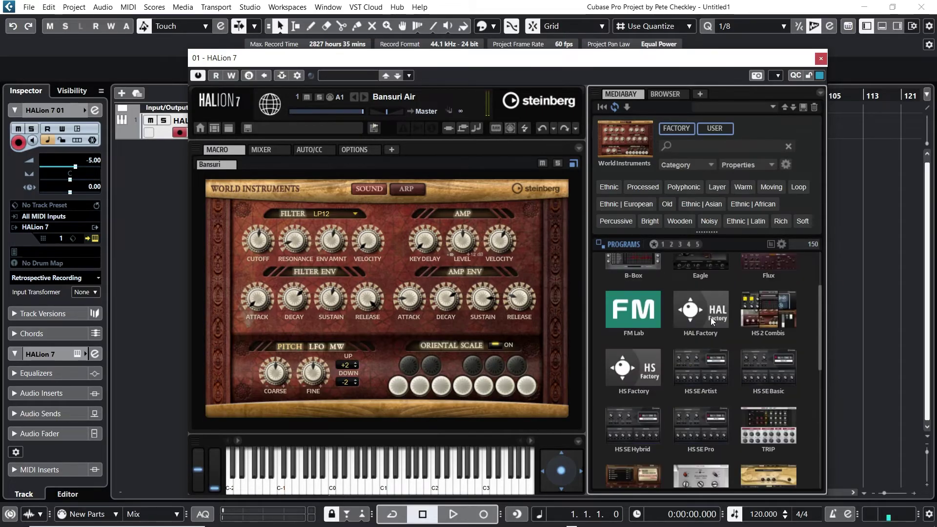
scroll(710, 317, up, 2)
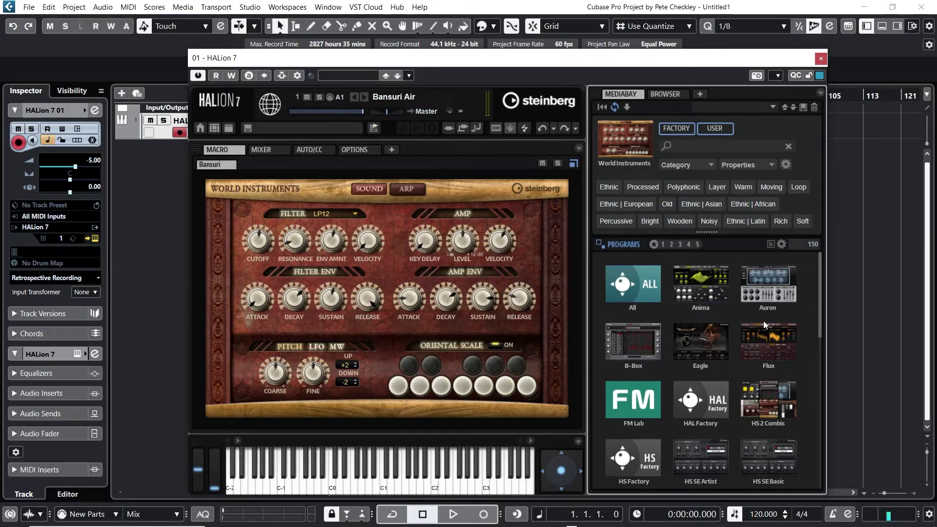
scroll(763, 320, down, 1)
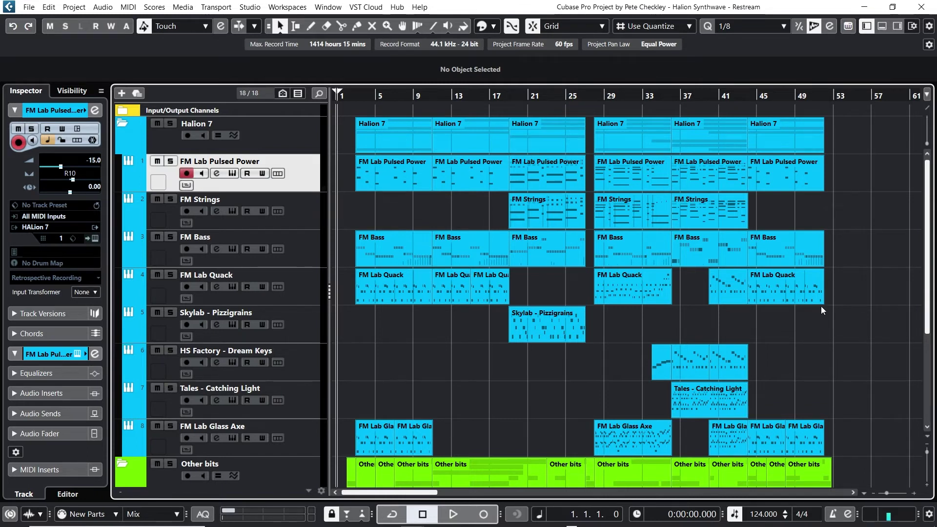
Look over all tracks of the Halion Synthwave project and place the playhead in bar 2, just before the first parts.
scroll(497, 287, down, 6)
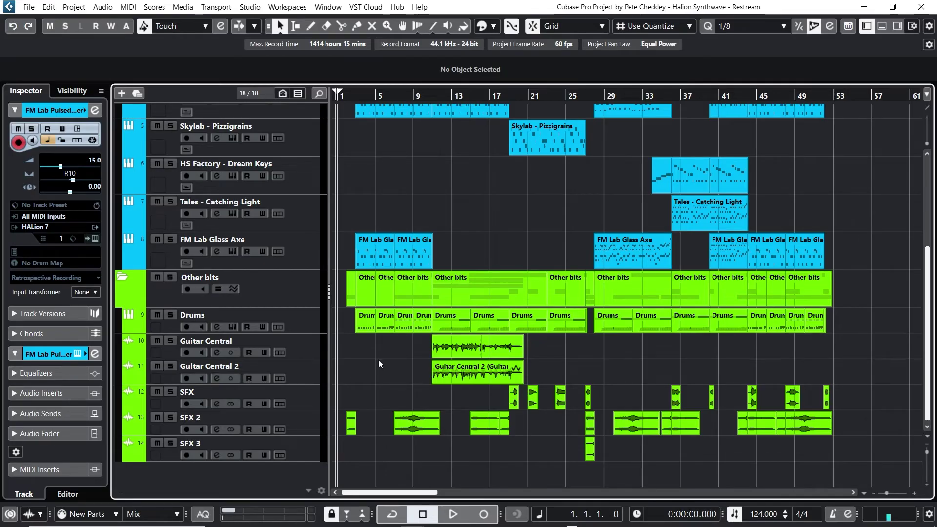
scroll(378, 361, up, 5)
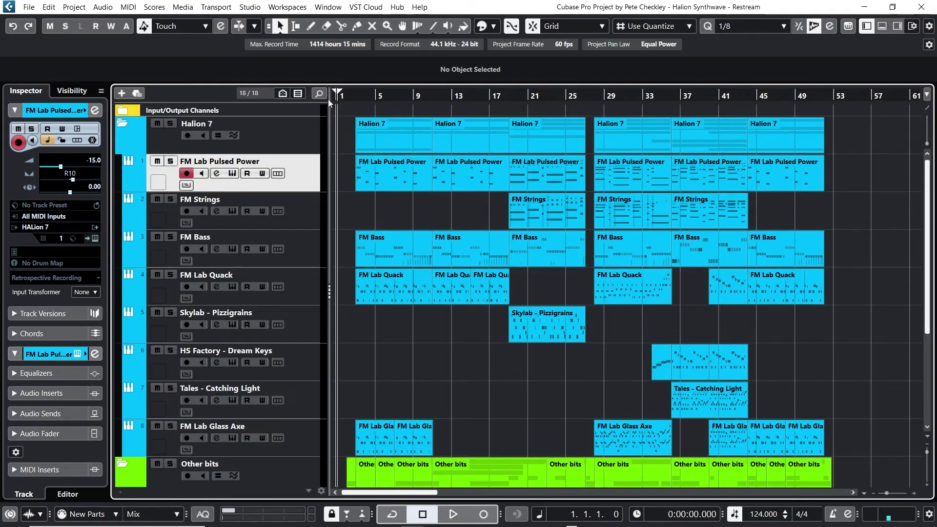
click(351, 96)
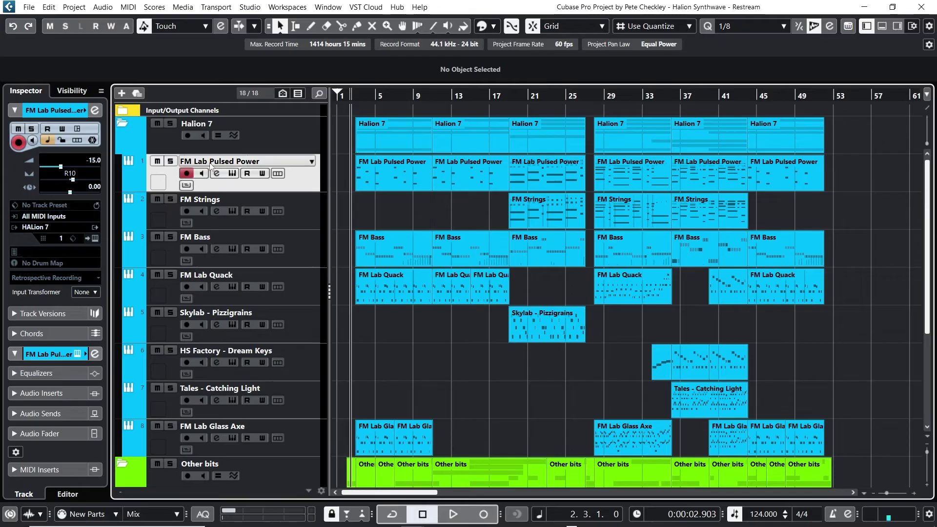
Open the instrument of the FM Lab Pulsed Power track, look over its FM Lab program list and close it.
click(233, 174)
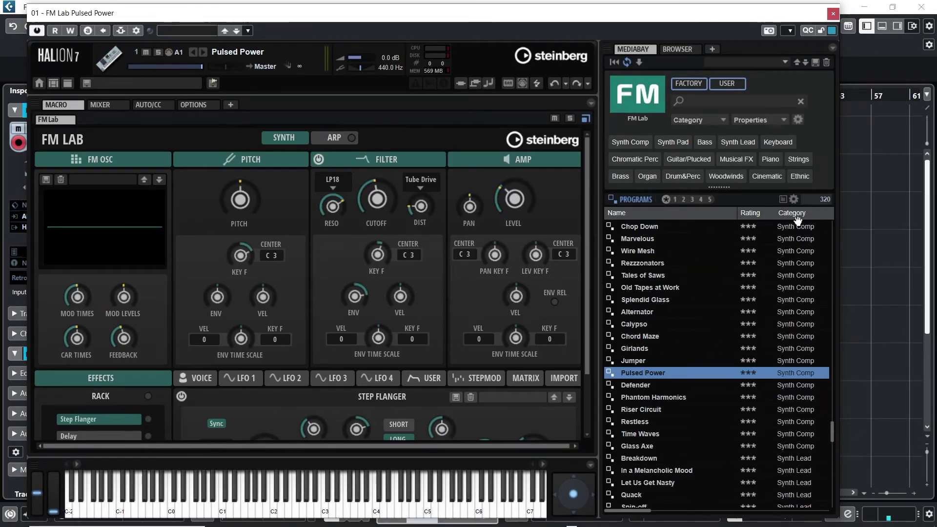
scroll(798, 382, down, 5)
scroll(798, 382, up, 5)
click(832, 14)
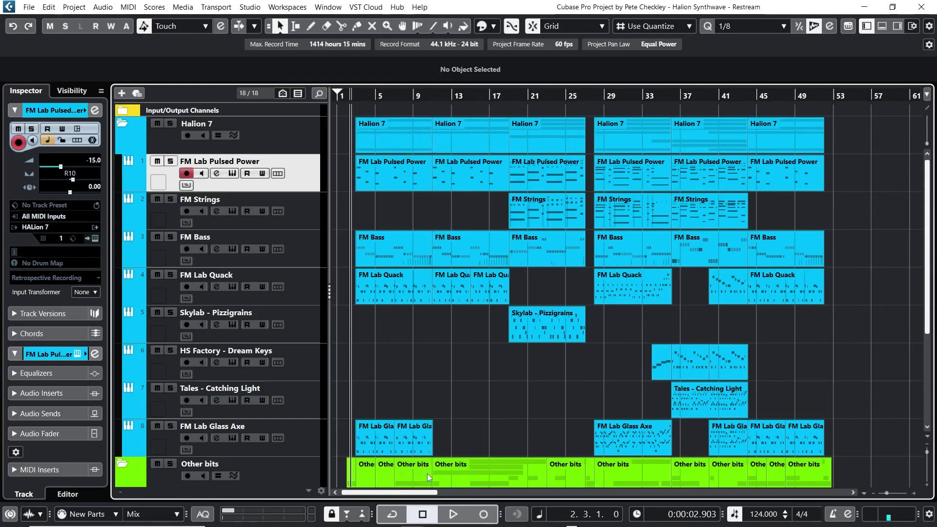
Solo the FM Lab Pulsed Power track, play it back to about bar 6, stop and remove the solo.
key(space)
click(424, 514)
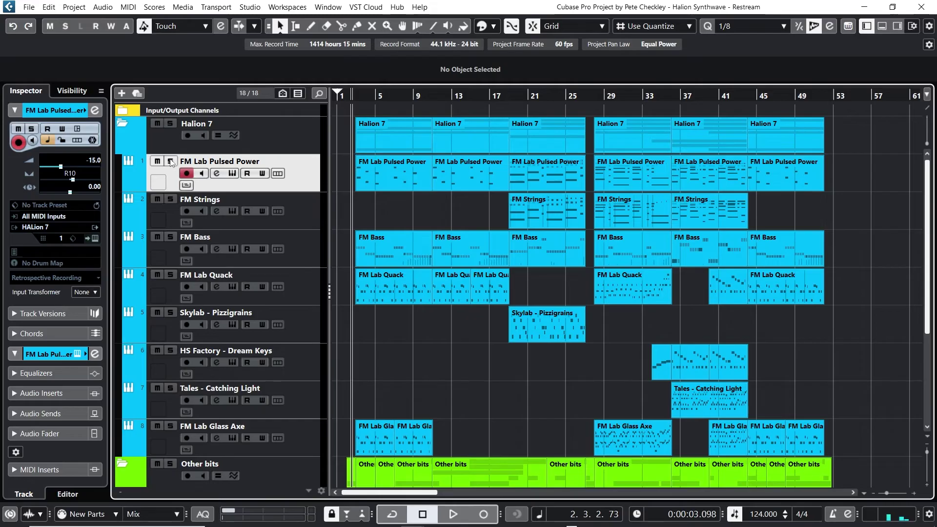
key(s)
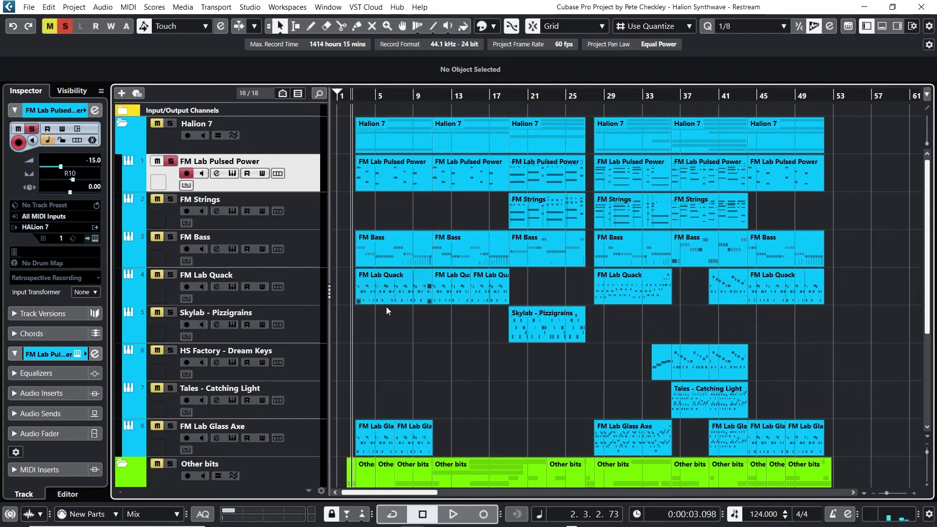
click(452, 512)
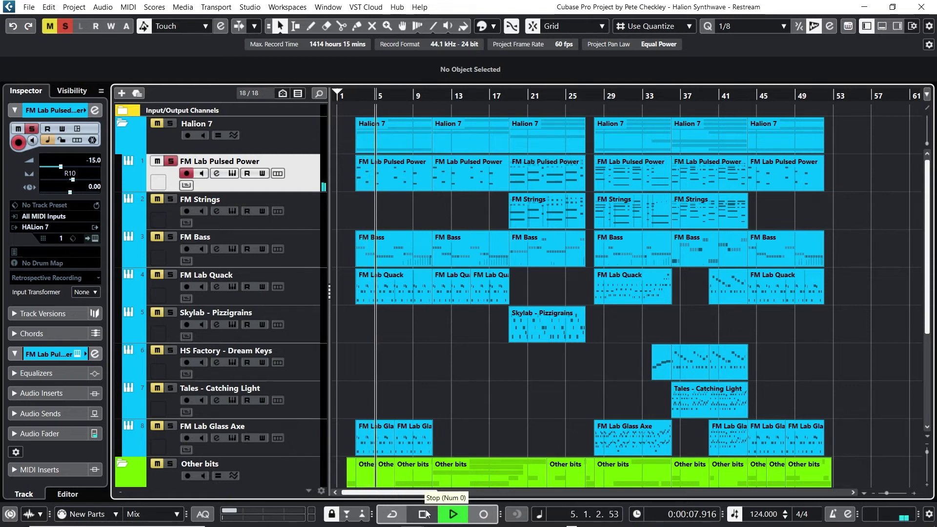
click(426, 513)
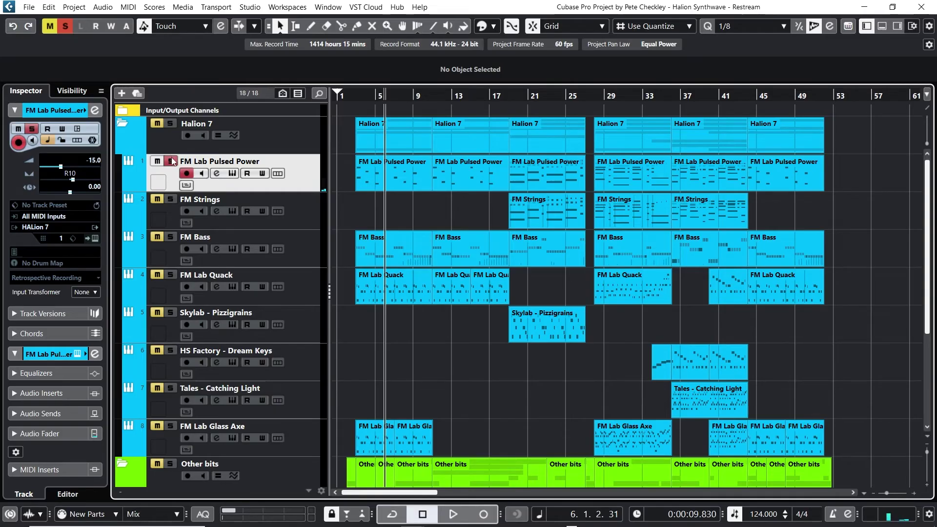
click(171, 162)
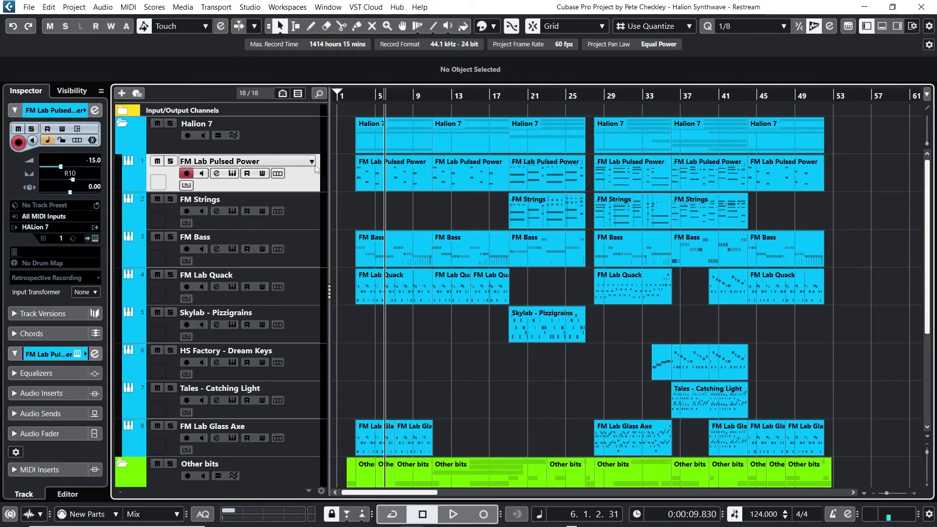
Place the playhead at bar 3, open the first FM Bass part in the editor, select its bar 4 notes and close the editor.
click(358, 96)
click(309, 263)
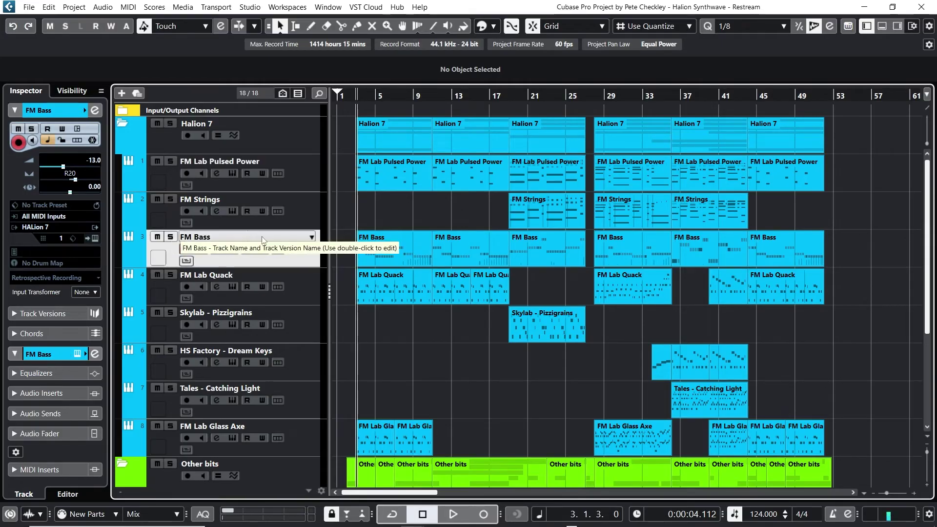
double_click(396, 248)
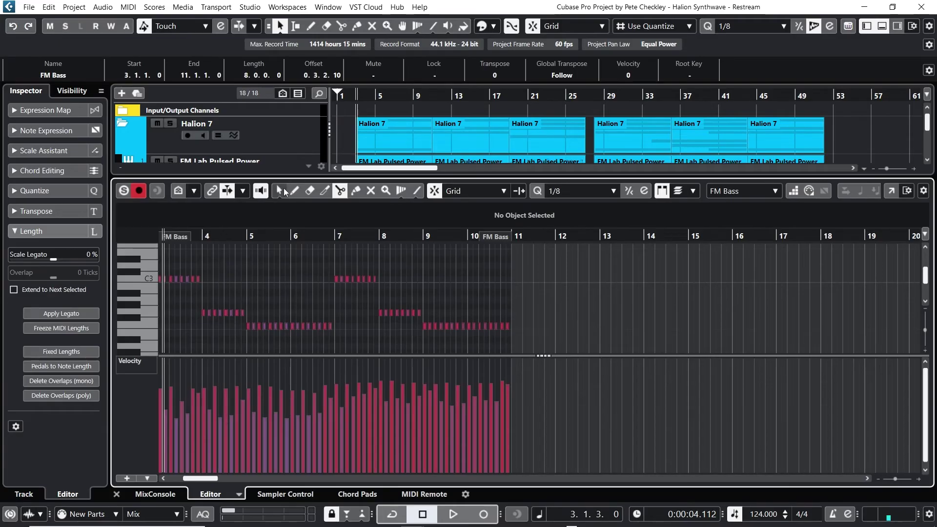
drag(239, 229, 217, 245)
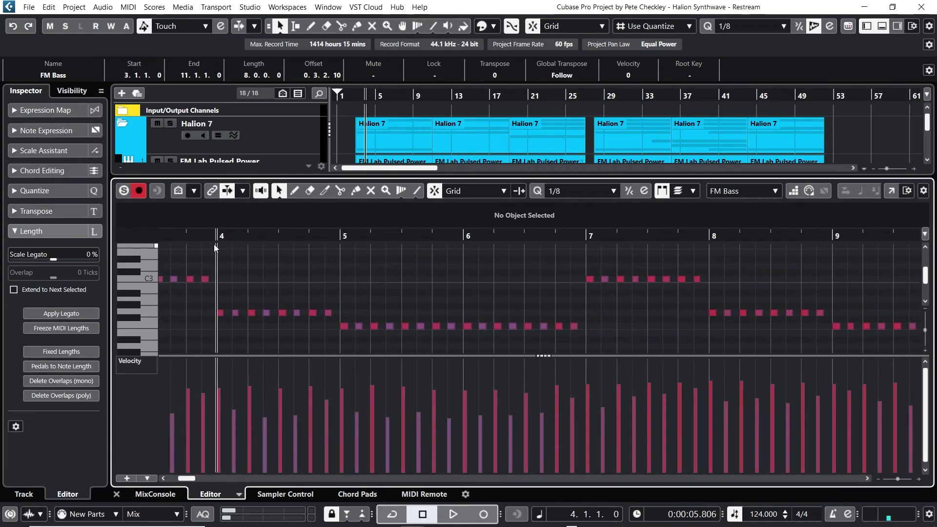
drag(228, 294, 337, 330)
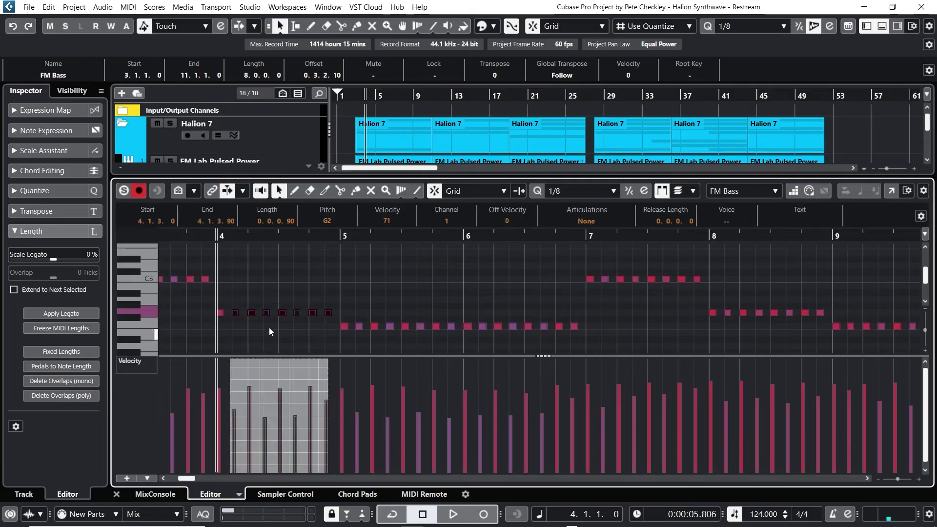
drag(222, 330, 317, 285)
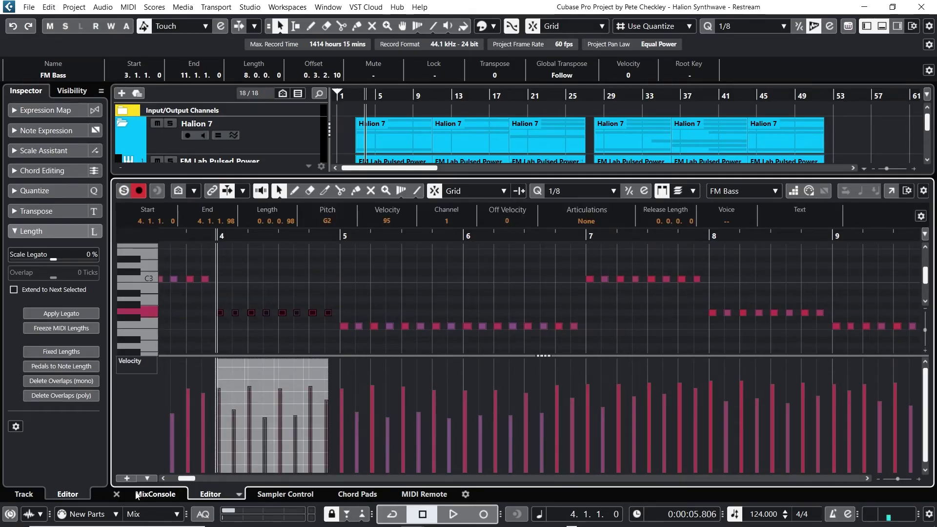
click(117, 494)
Solo FM Bass together with FM Lab Pulsed Power, play both from bar 3 and stop at about bar 7.
click(170, 237)
click(357, 96)
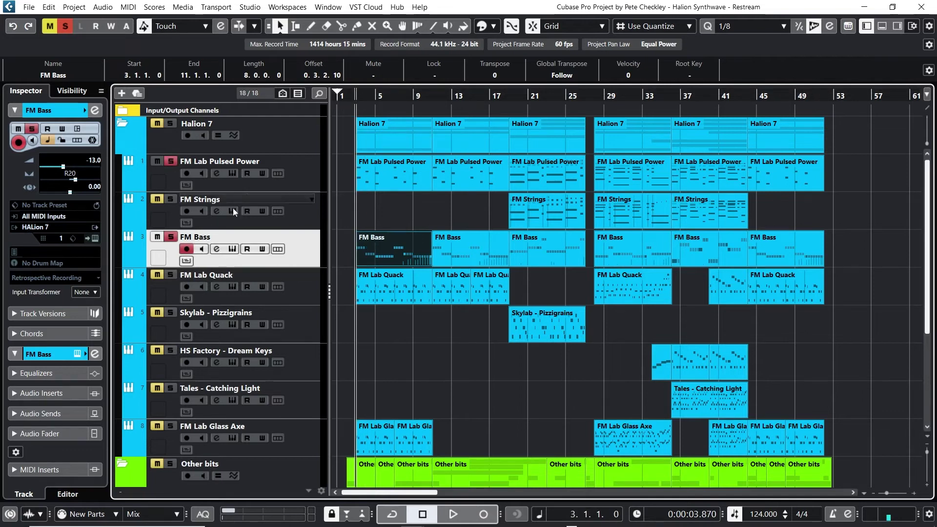
click(445, 512)
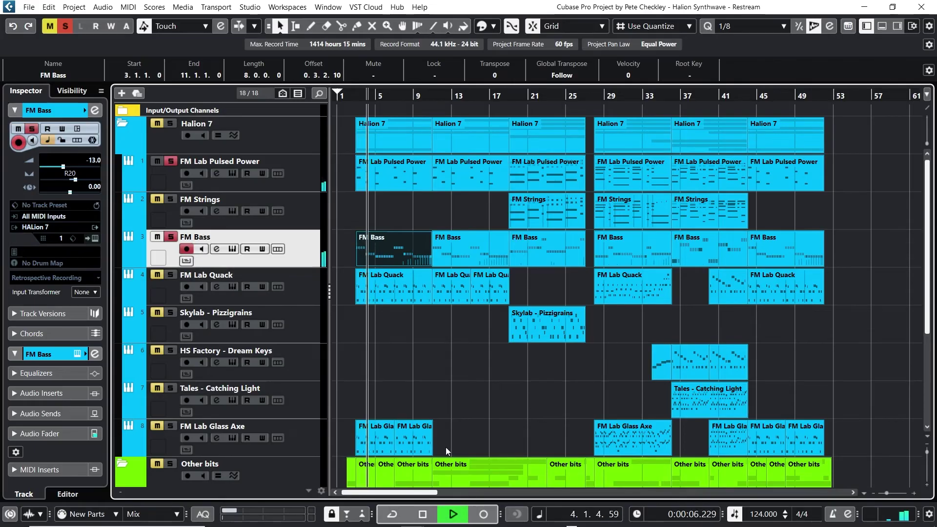
click(423, 514)
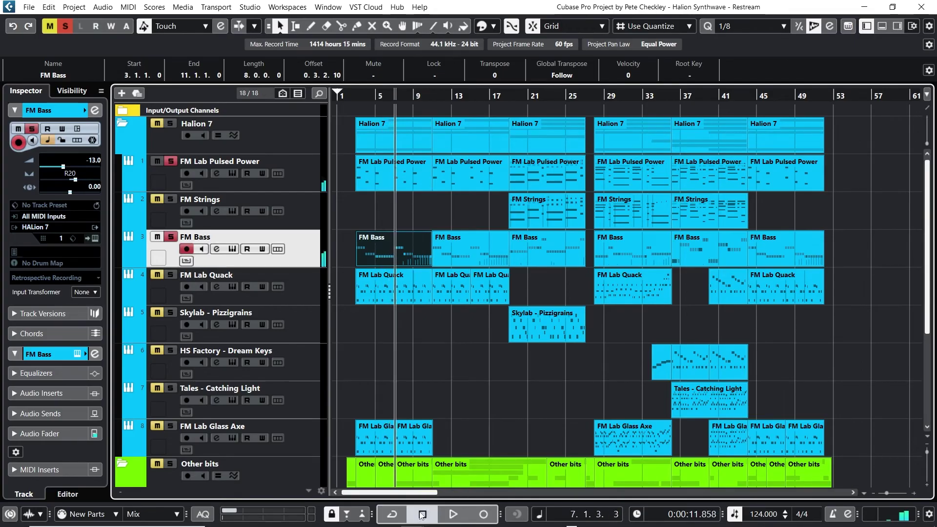
Add FM Lab Quack to the soloed tracks, play them from just before bar 3 and stop near the end of bar 10.
click(360, 98)
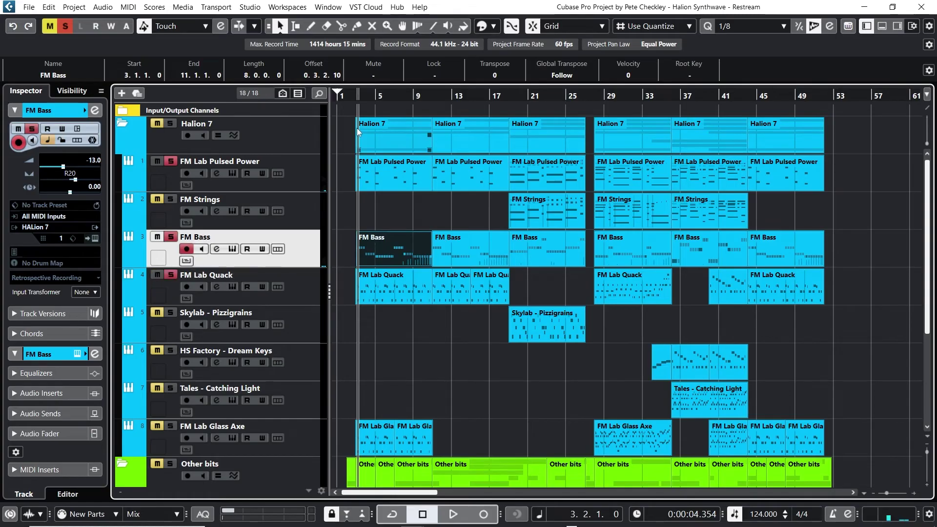
drag(345, 95, 357, 98)
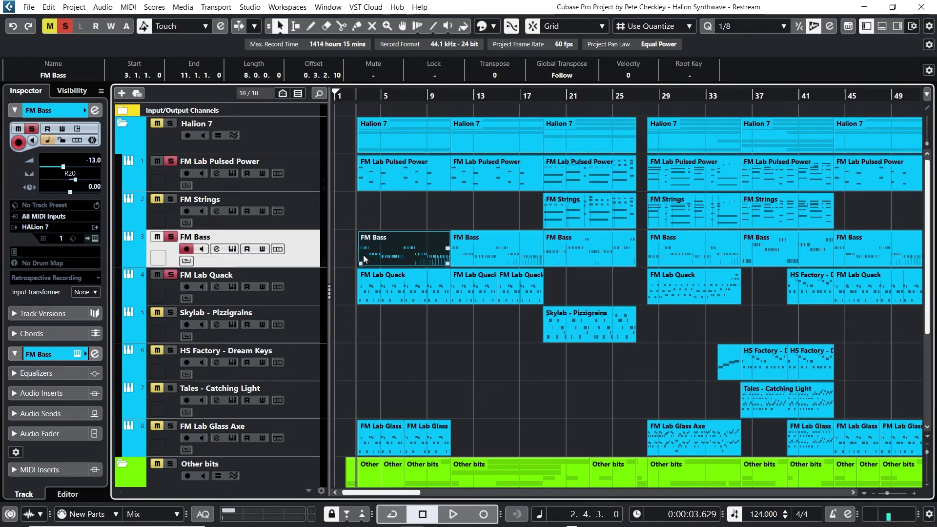
click(454, 513)
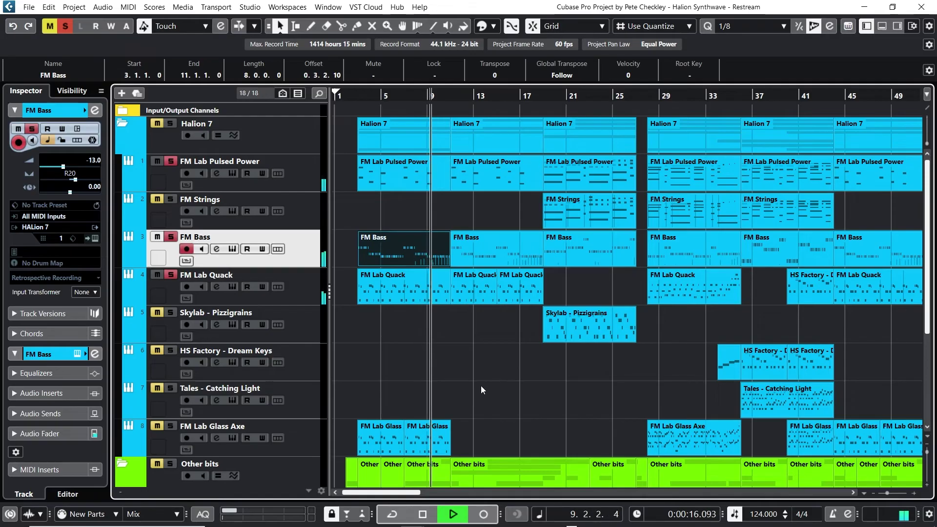
click(423, 514)
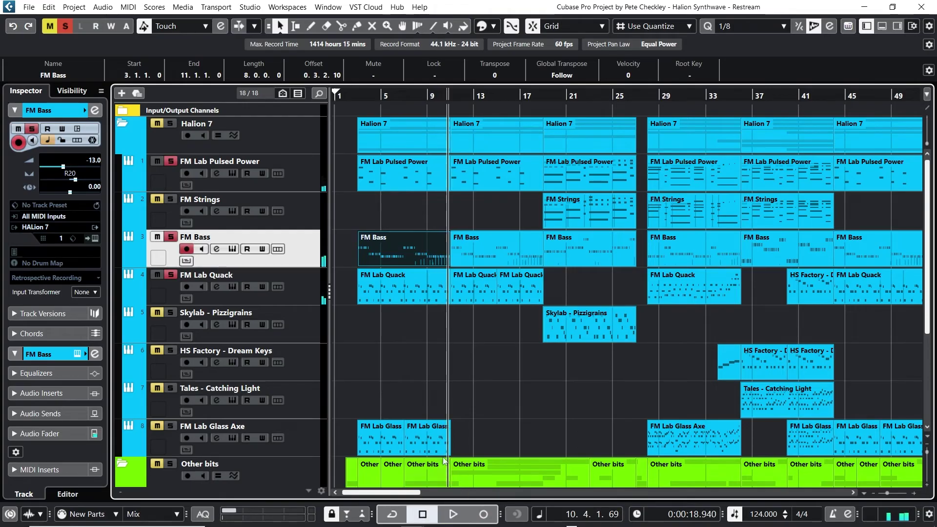
Solo FM Lab Glass Axe as well, play from just before bar 3 to about bar 10 while pointing out the Quack and Glass Axe tracks, and stop.
click(355, 96)
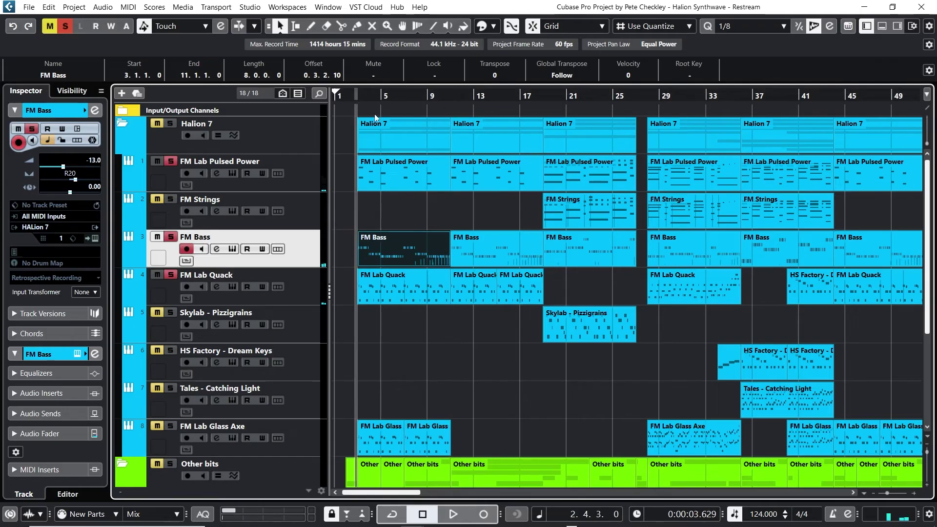
click(172, 427)
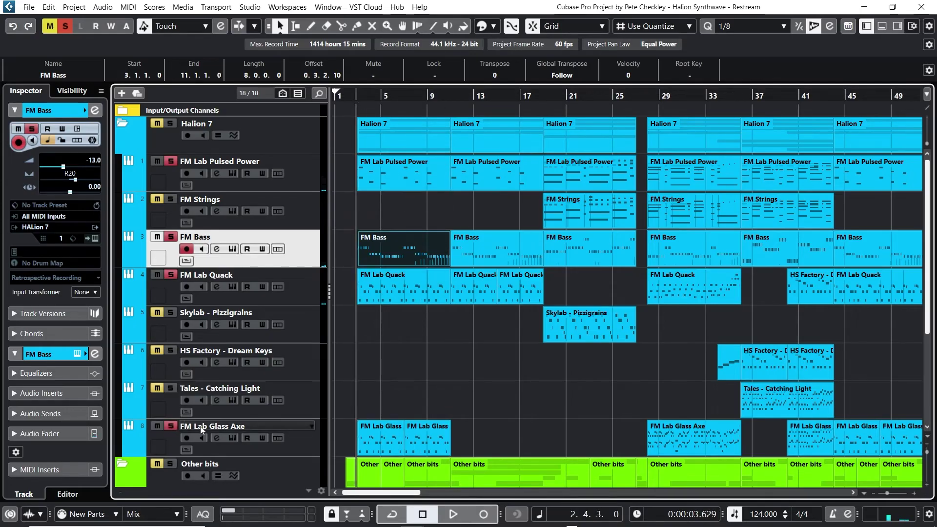
click(445, 512)
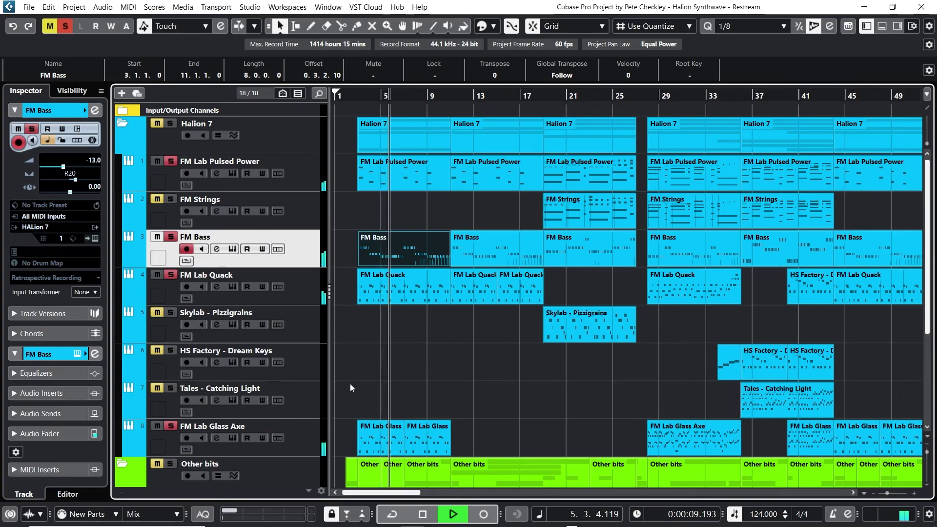
click(307, 298)
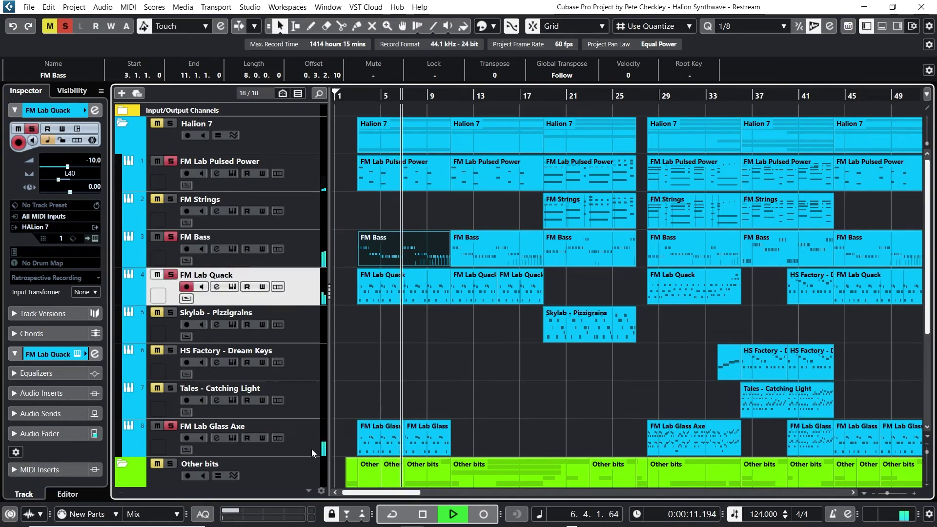
click(311, 448)
click(297, 296)
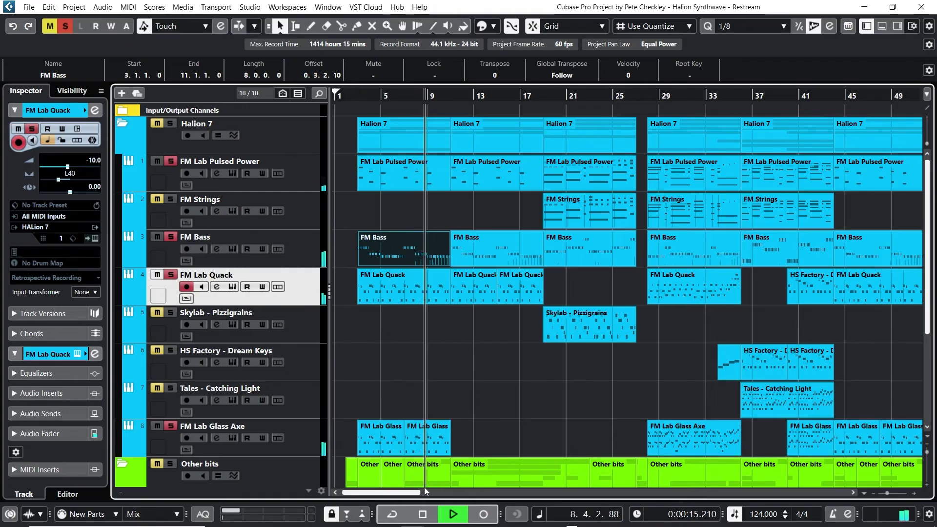
click(428, 516)
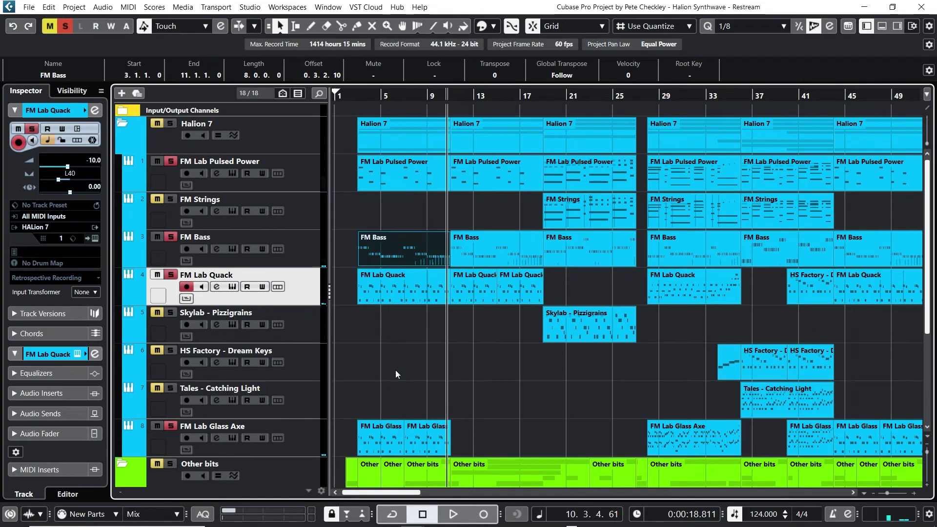
Return the playhead to bar 3, select the FM Lab Glass Axe track and add the Drums track to the soloed tracks.
click(359, 96)
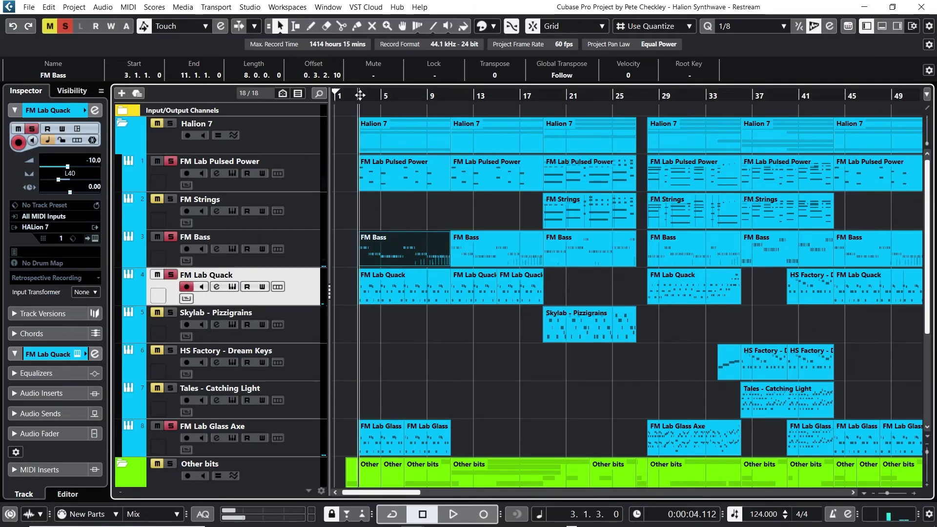
click(288, 428)
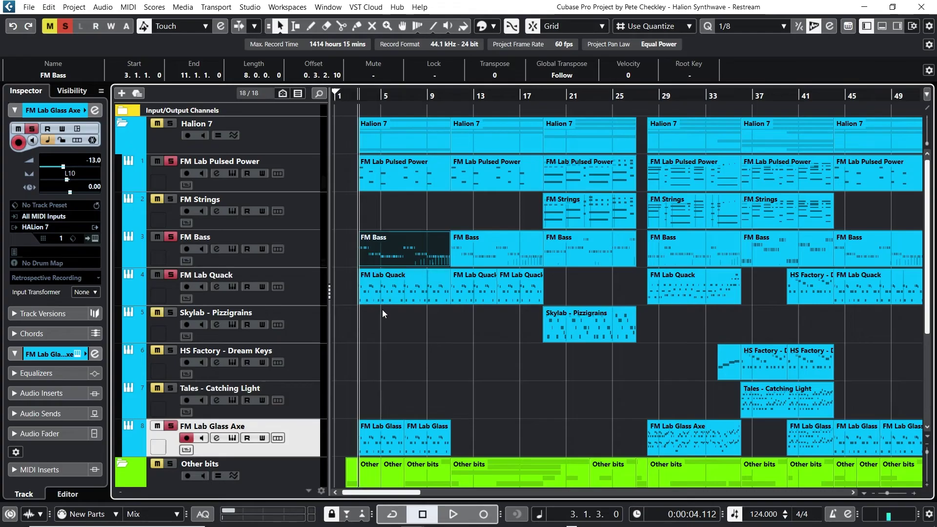
scroll(376, 318, down, 2)
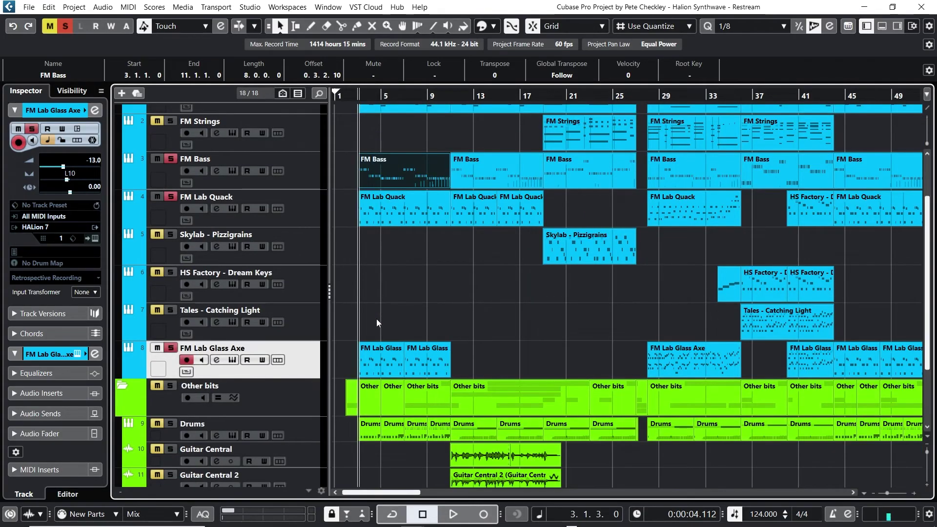
scroll(376, 318, down, 2)
click(171, 346)
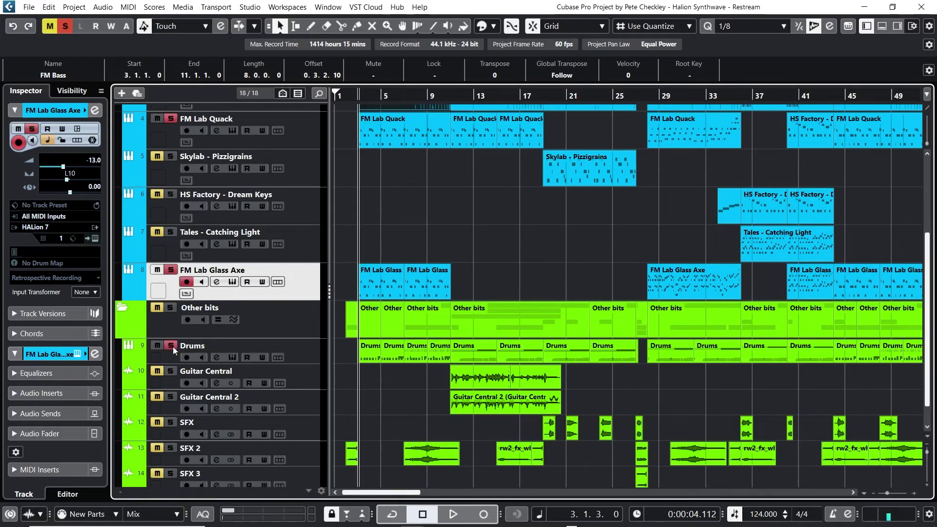
scroll(385, 413, down, 1)
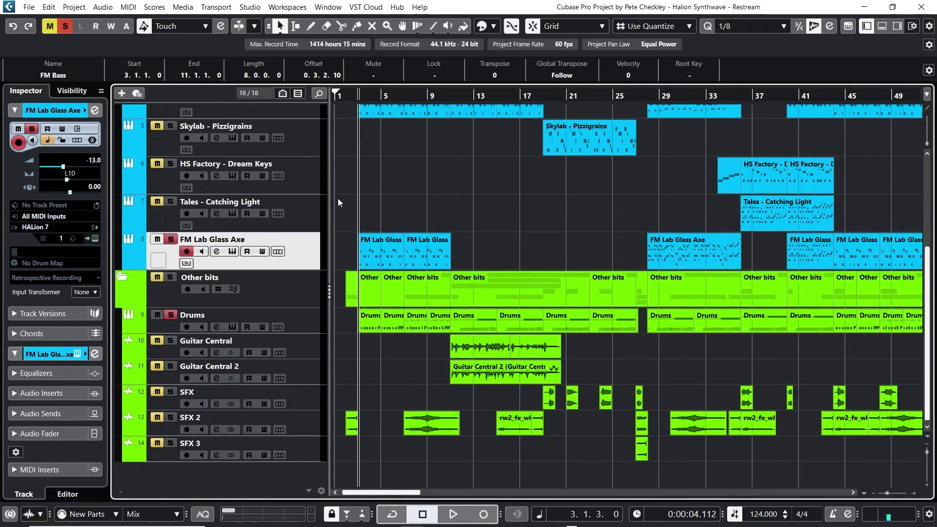
Remove all solos, play the full arrangement from bar 1 while looking over all its tracks, and stop near the end of bar 10.
click(344, 96)
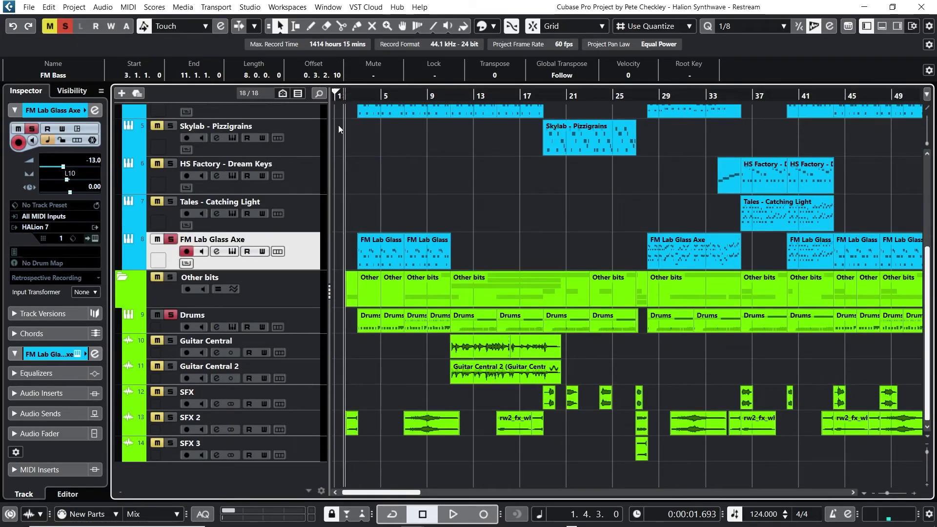
click(63, 26)
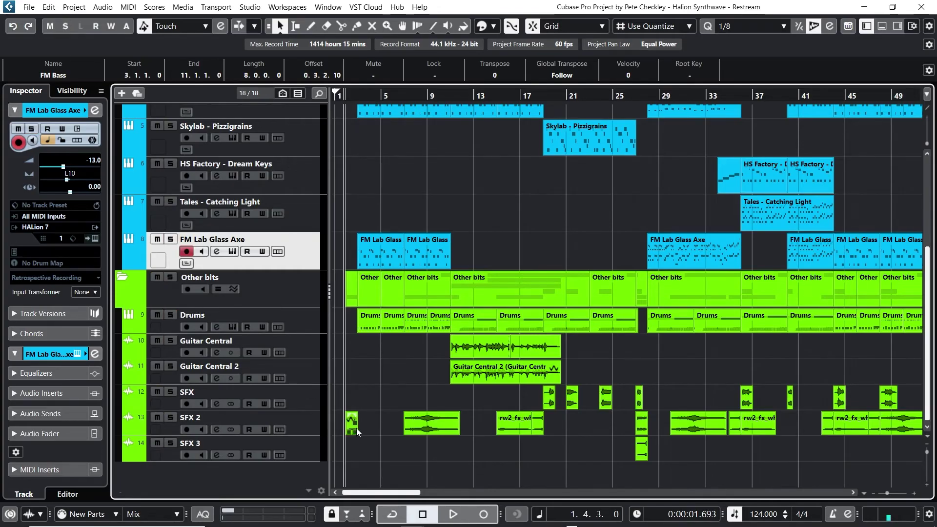
click(450, 514)
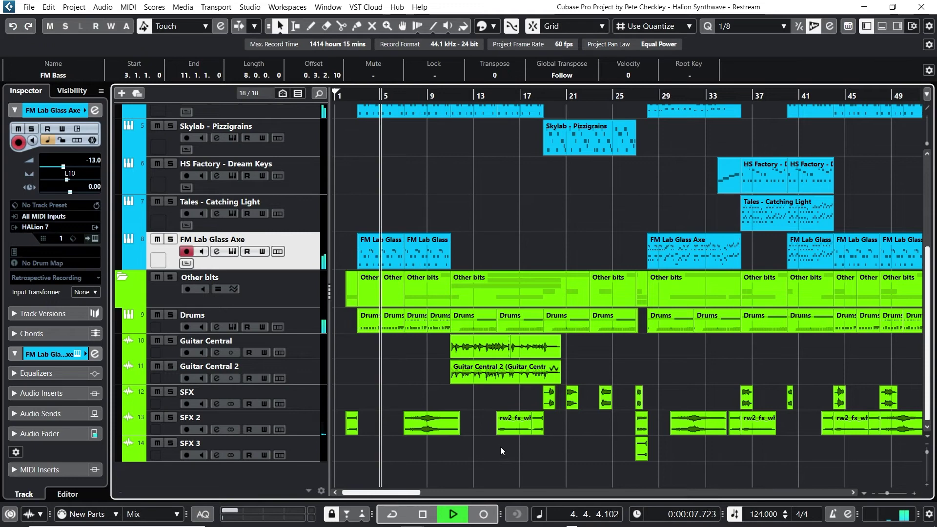
scroll(493, 444, up, 2)
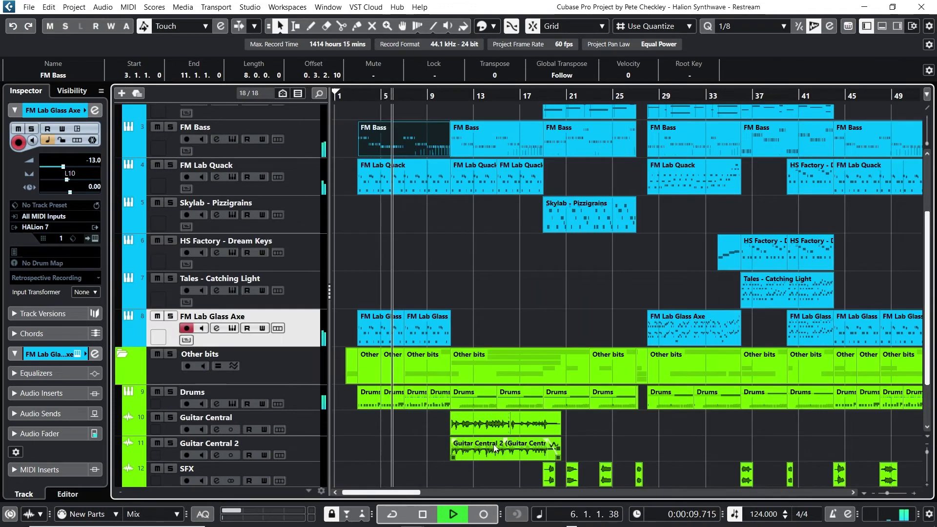
scroll(494, 447, up, 3)
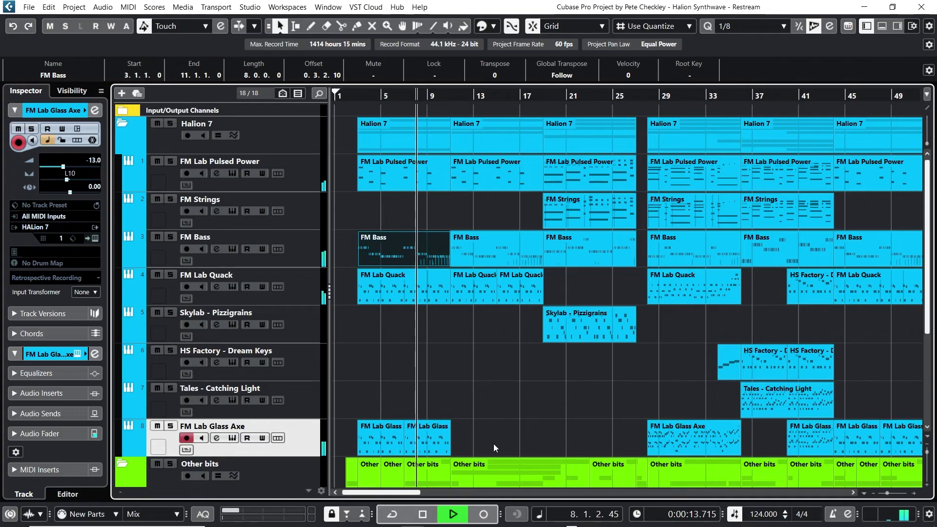
scroll(493, 443, down, 5)
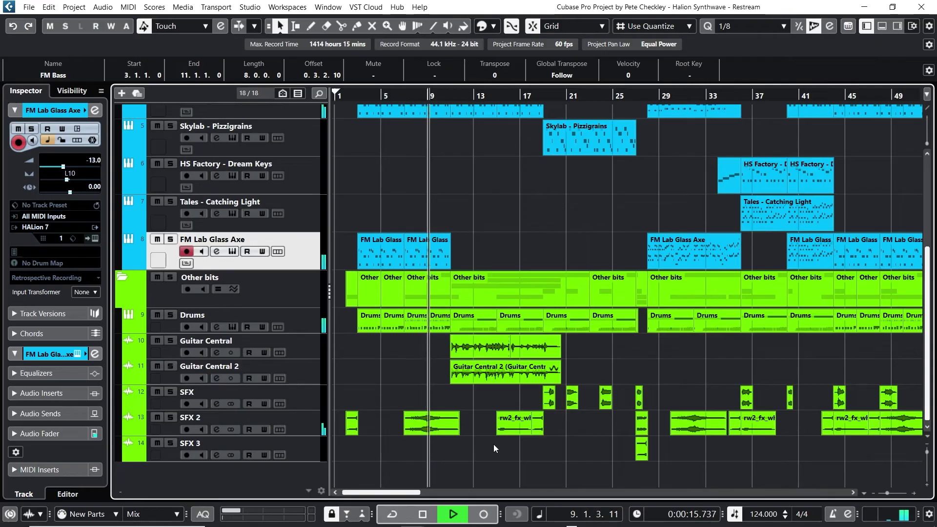
scroll(491, 444, up, 5)
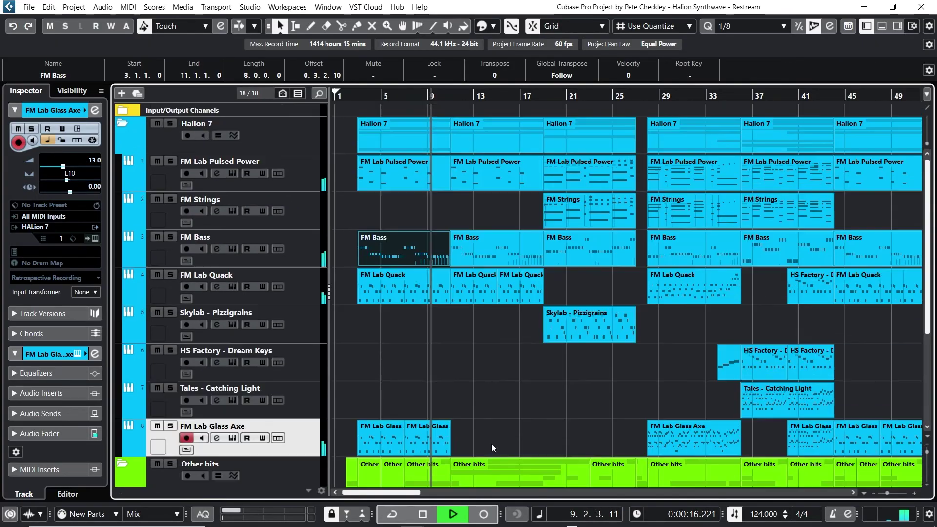
click(428, 516)
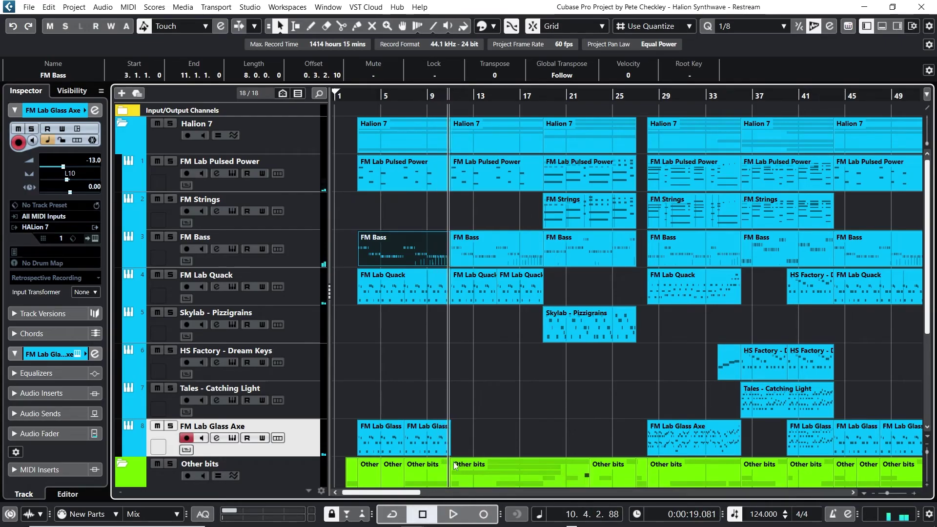
Mute the Other bits folder, play briefly from near the end of bar 10, and stop at the start of bar 11.
scroll(434, 311, down, 4)
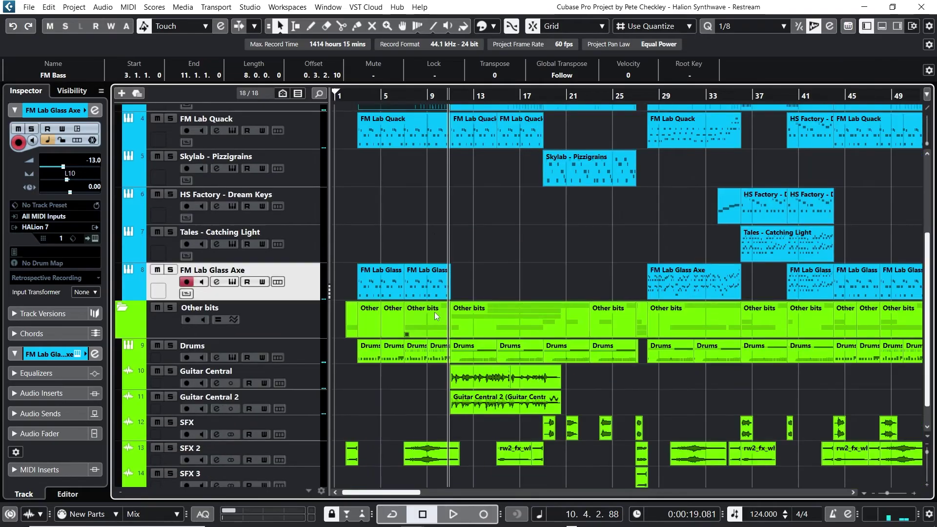
click(157, 307)
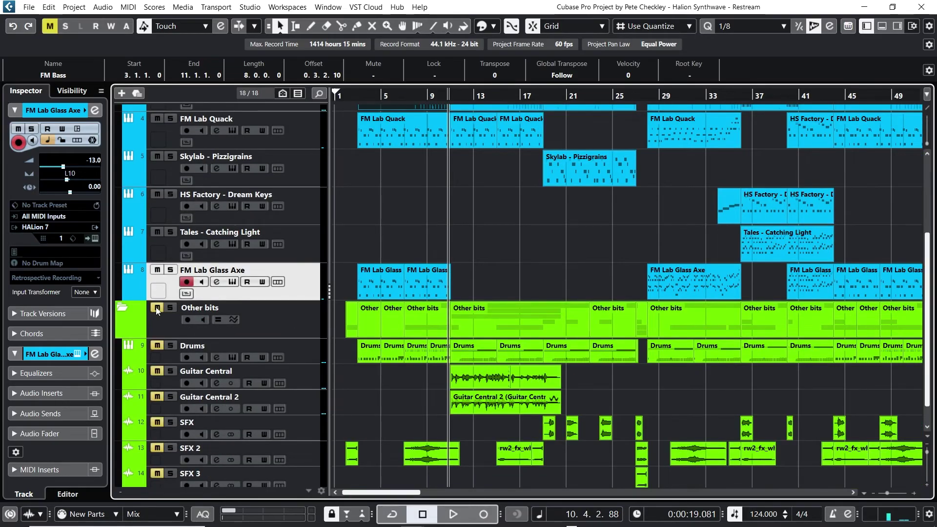
scroll(429, 241, up, 5)
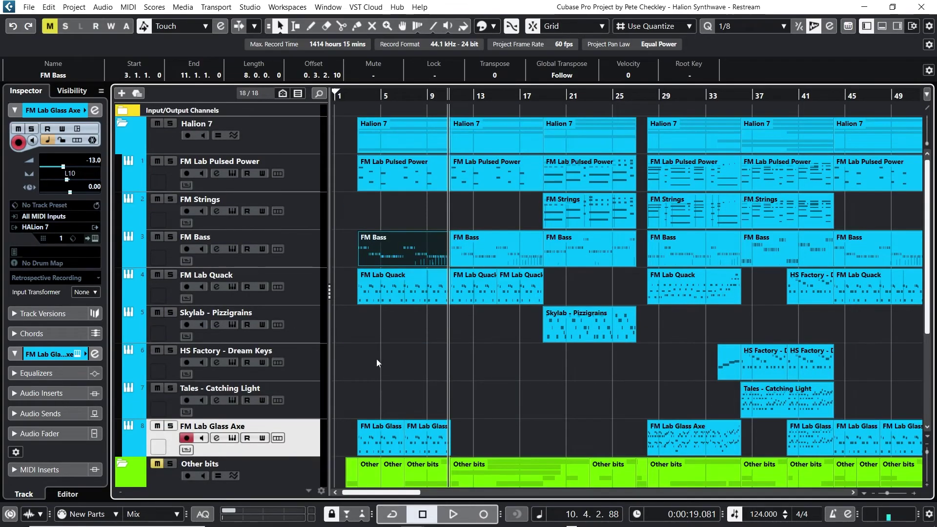
click(454, 514)
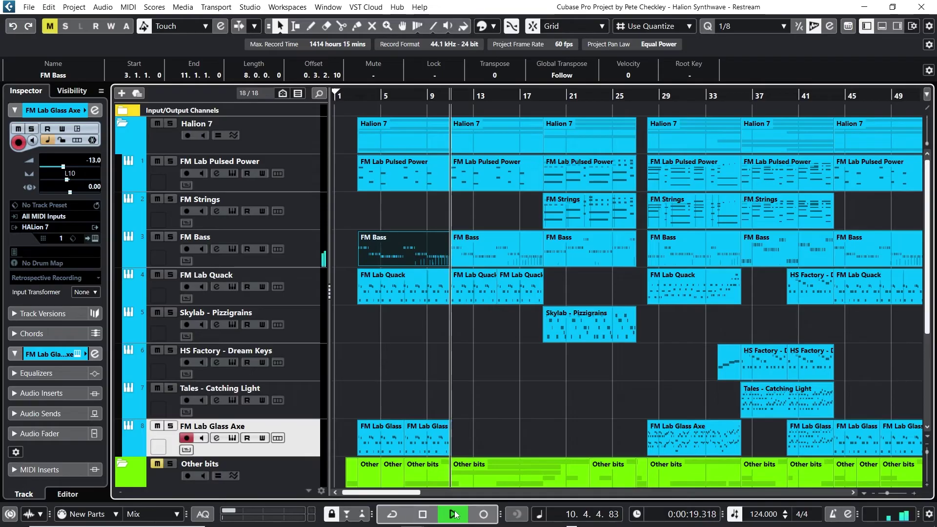
click(423, 514)
click(423, 514)
Solo the Other bits folder, play it from bar 11 to bar 19, then stop and remove the solo.
scroll(494, 389, down, 2)
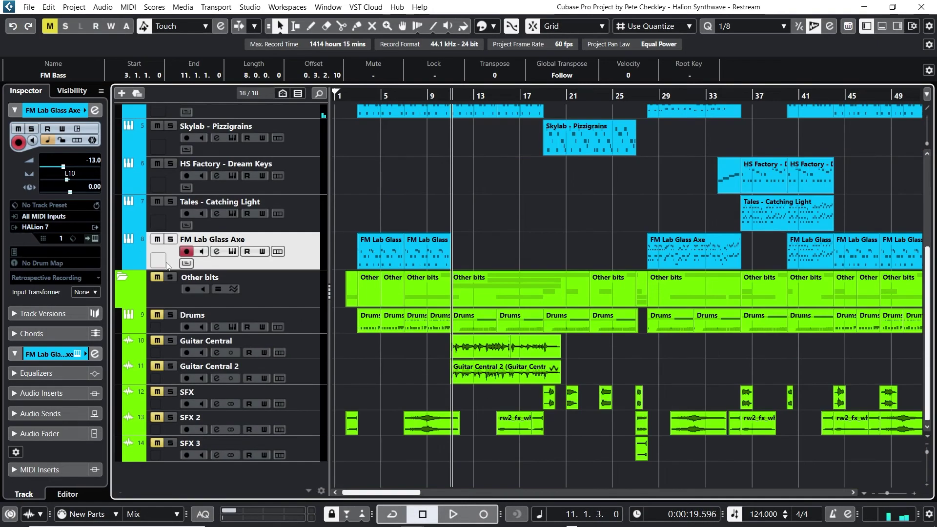
click(171, 277)
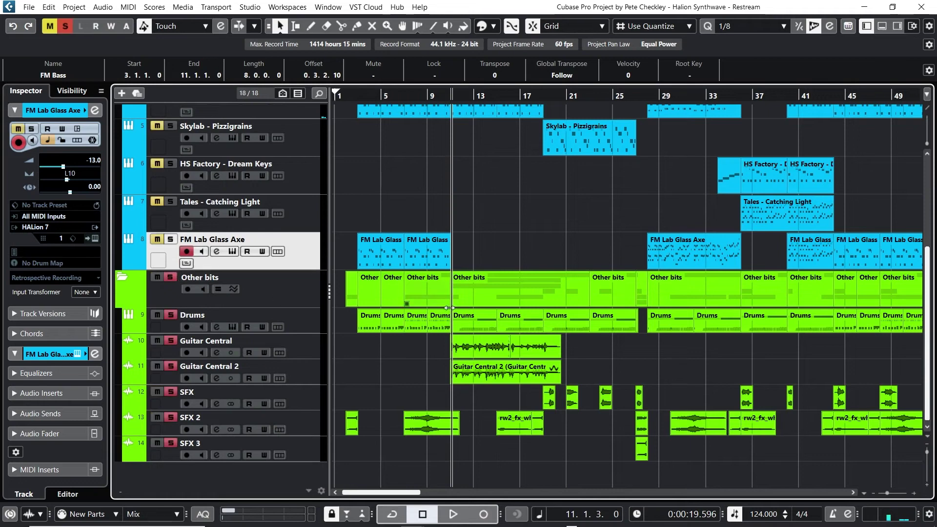
click(452, 514)
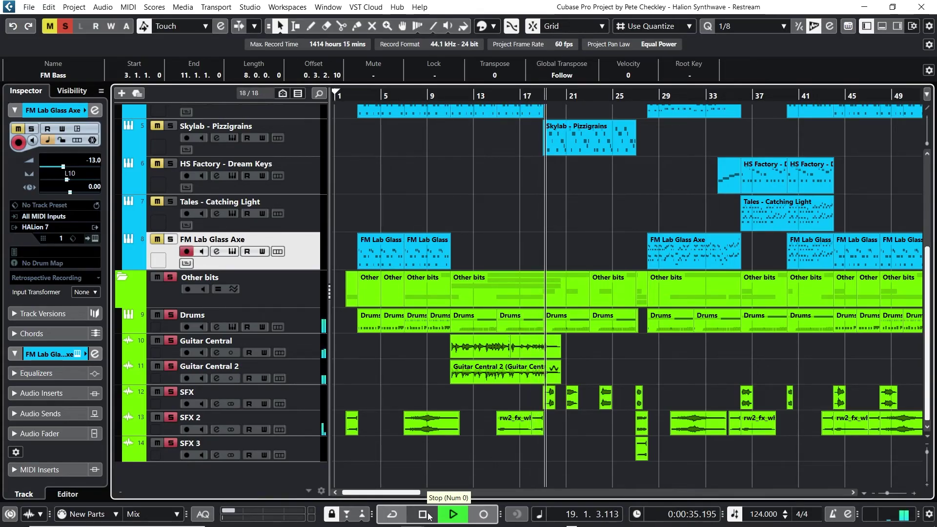
click(427, 515)
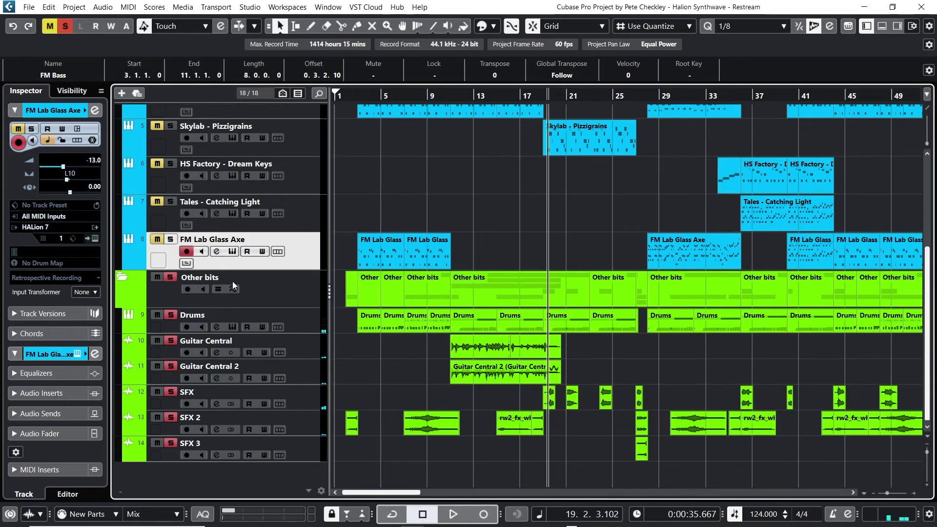
click(171, 279)
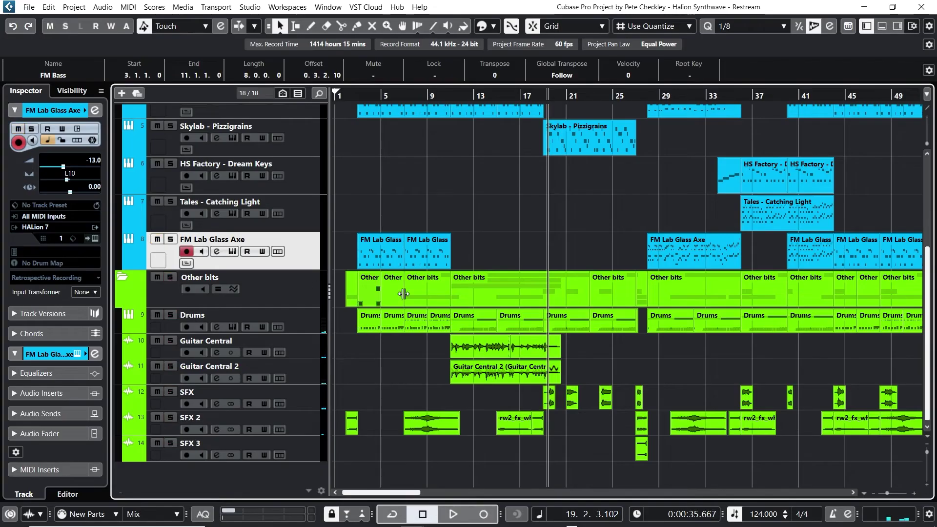
Play the full arrangement from near the end of bar 10 while looking over all its tracks, and stop in bar 19.
click(449, 97)
scroll(471, 203, up, 5)
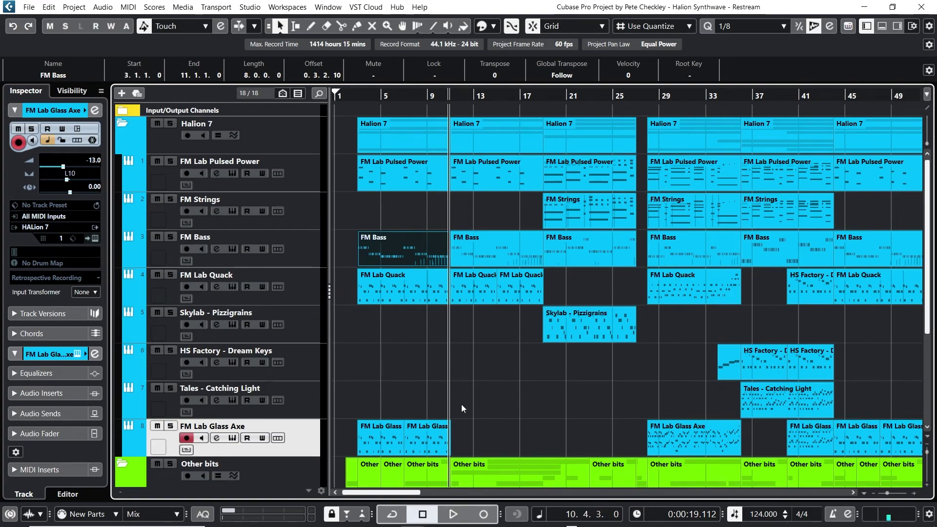
scroll(461, 404, down, 2)
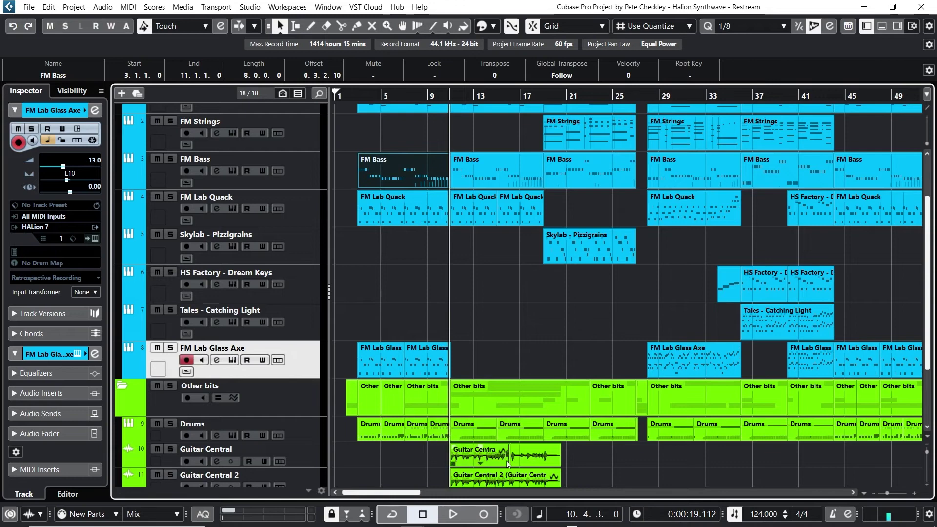
scroll(458, 464, down, 3)
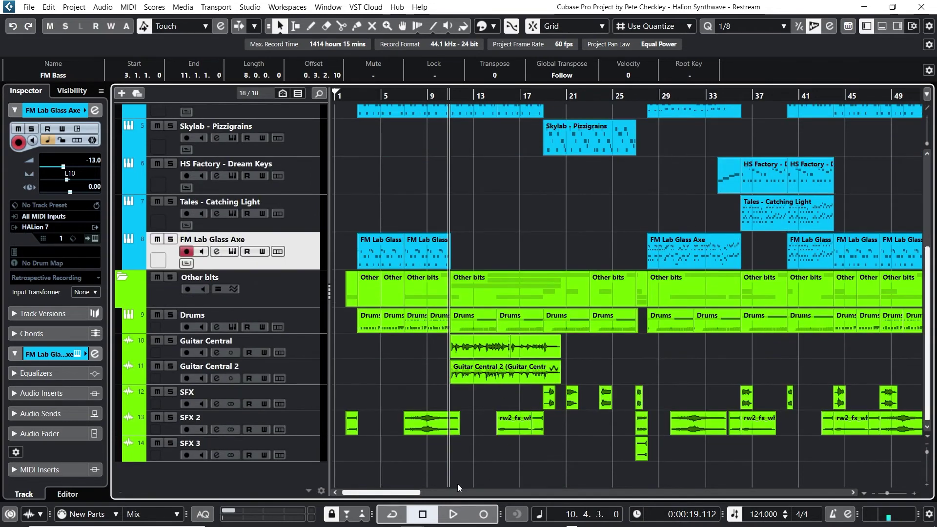
click(452, 514)
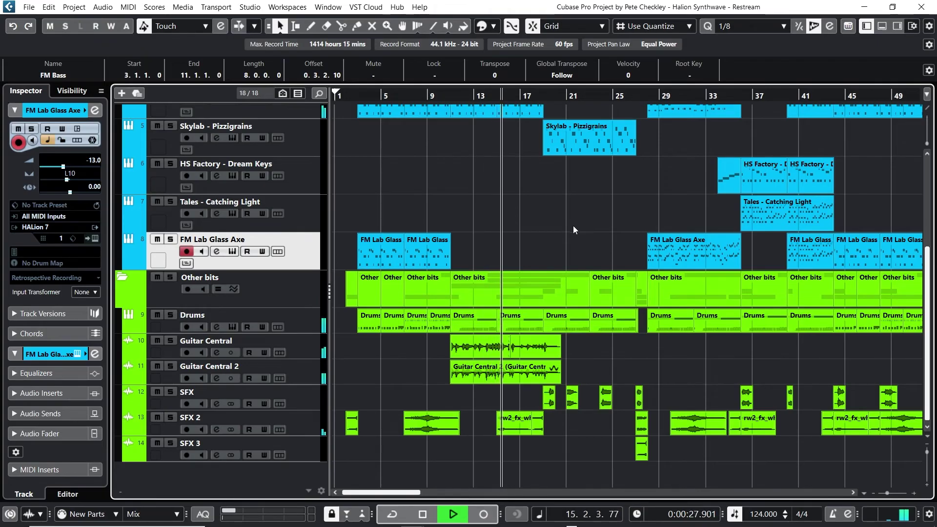
scroll(564, 233, up, 2)
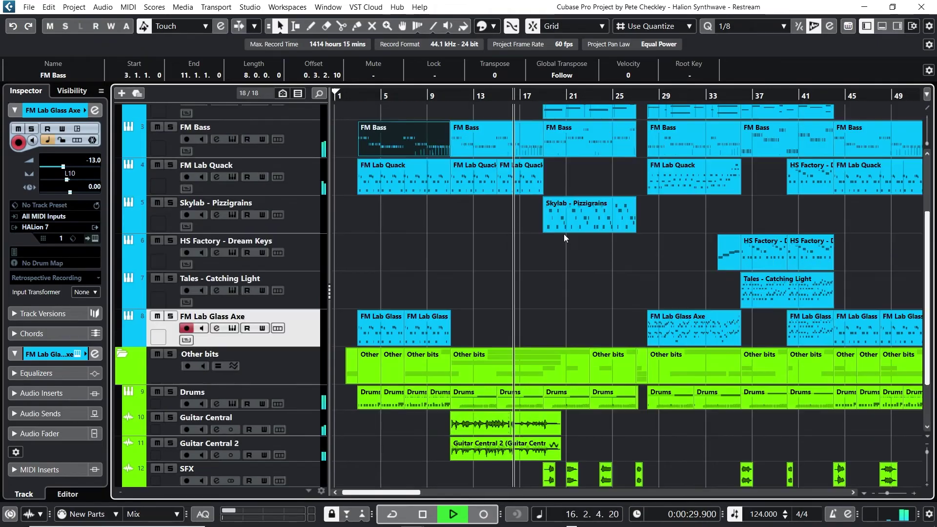
scroll(644, 284, up, 2)
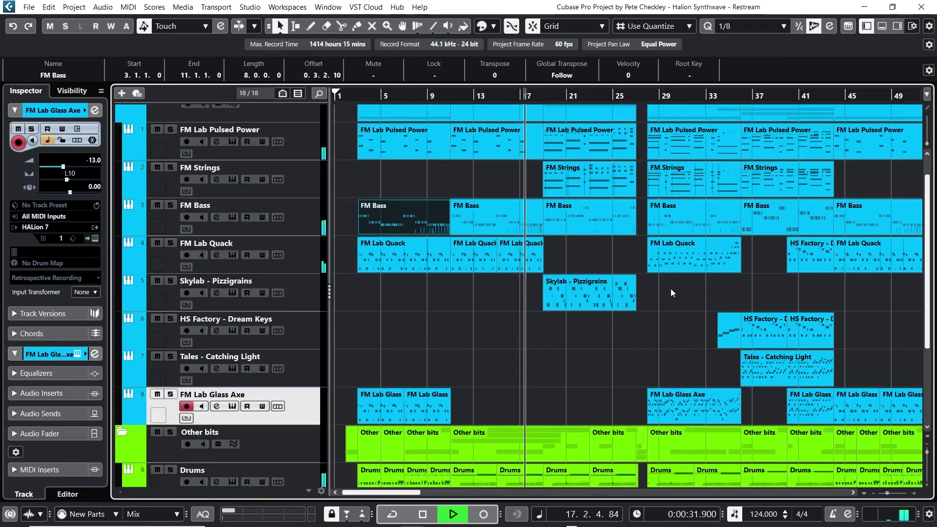
scroll(670, 288, up, 1)
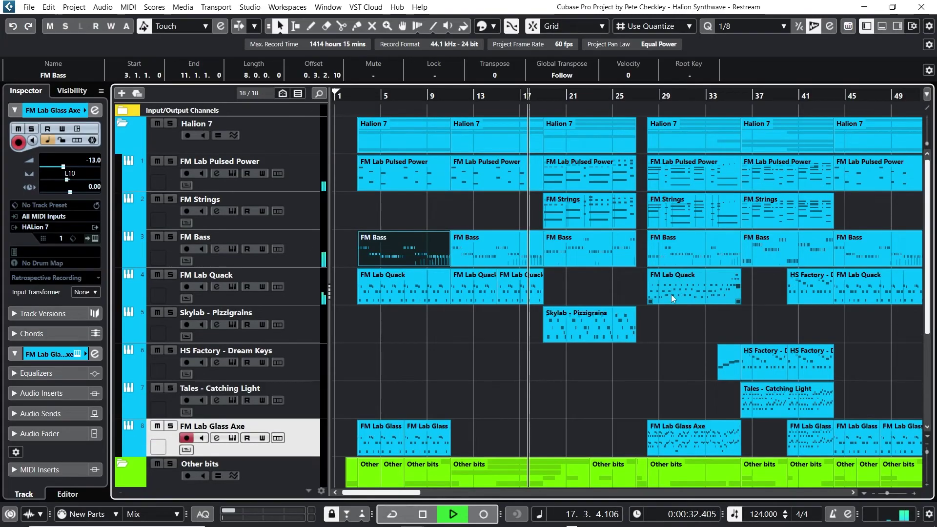
click(423, 514)
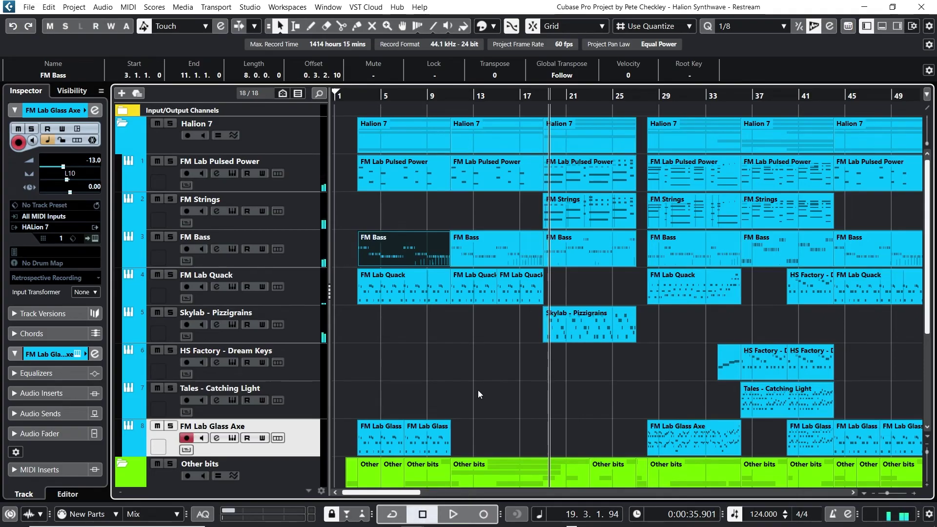
Solo FM Lab Pulsed Power and FM Strings, select the Pulsed Power track, and play both from bar 19 until about bar 23.
scroll(466, 336, down, 3)
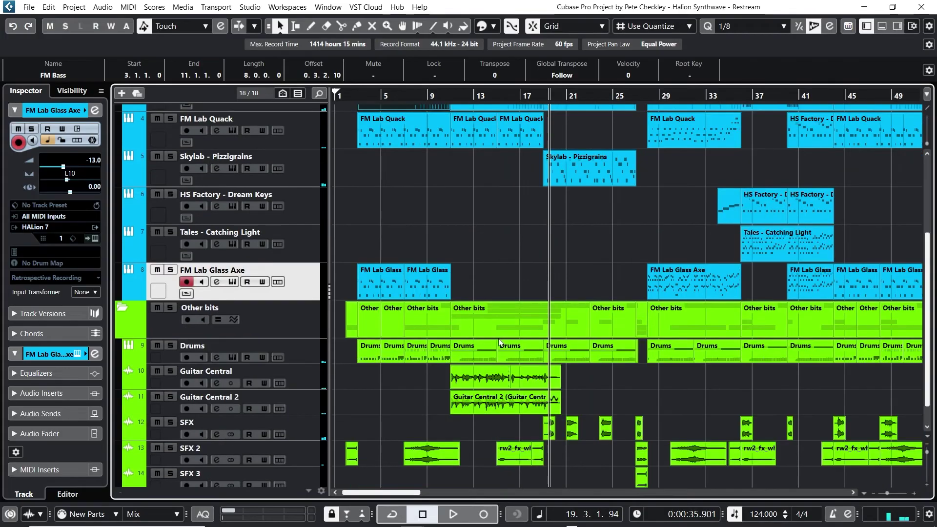
scroll(493, 329, up, 4)
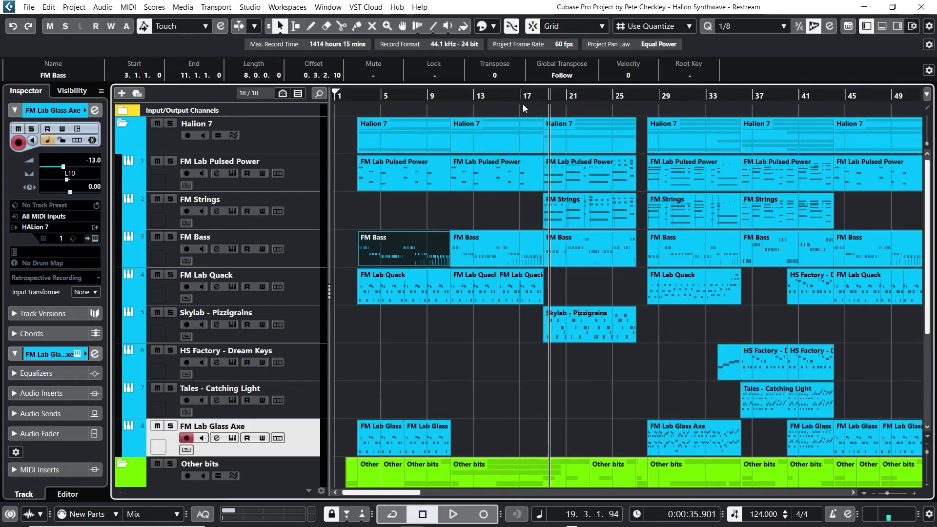
click(544, 95)
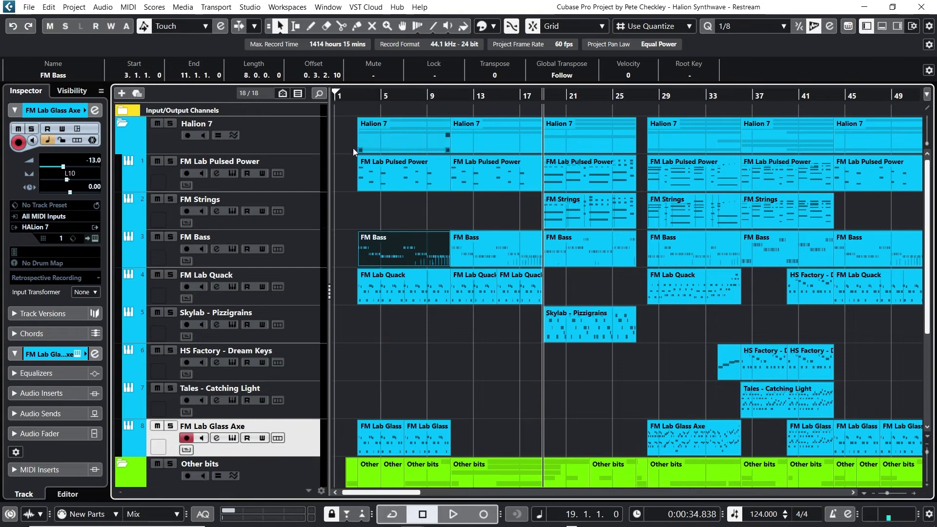
click(171, 161)
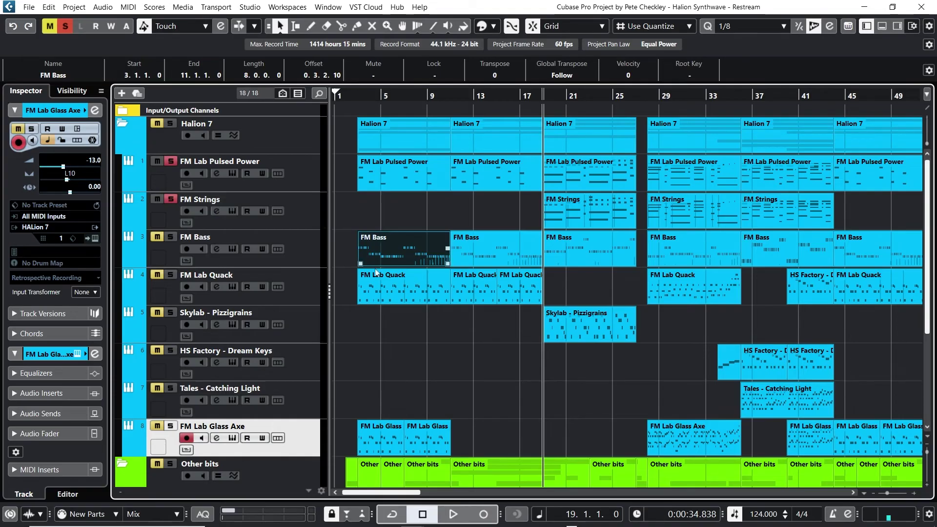
click(297, 188)
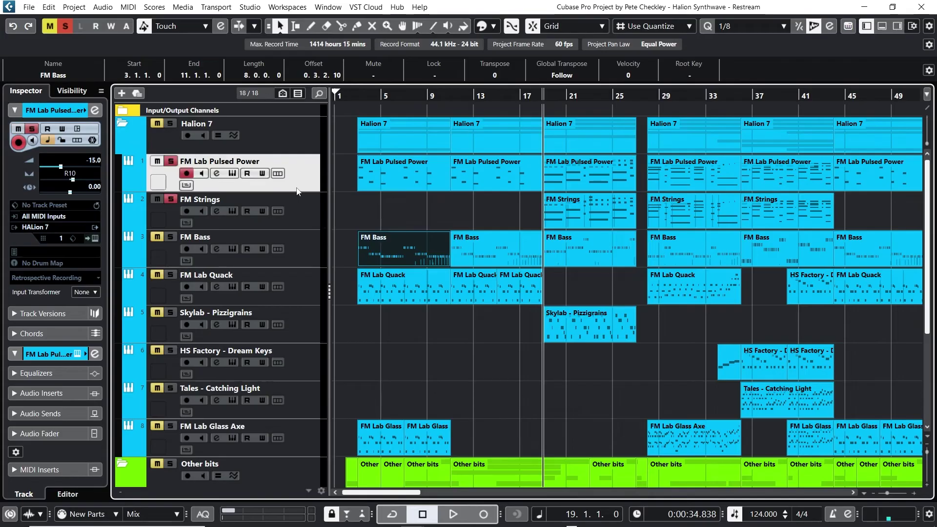
click(451, 513)
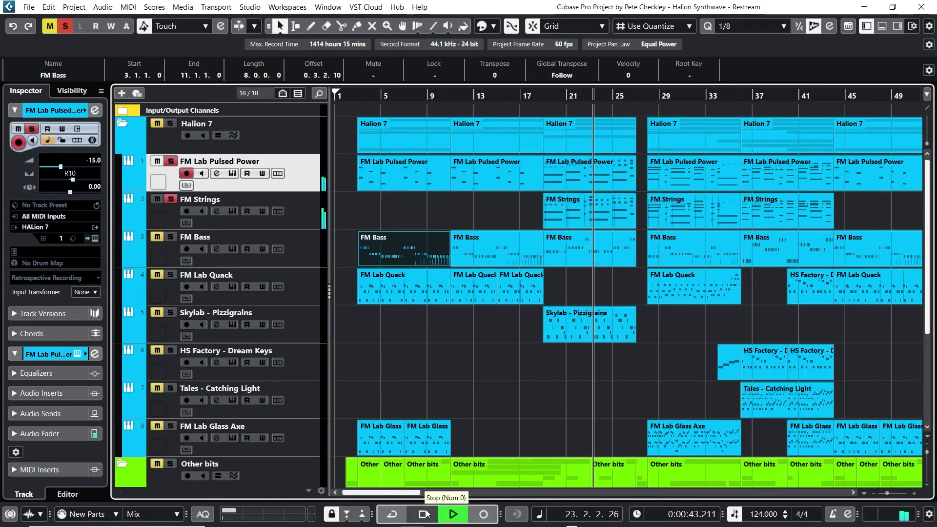
click(424, 514)
Add Skylab - Pizzigrains to the soloed tracks, play them from bar 19 and stop near the end of bar 26.
click(545, 96)
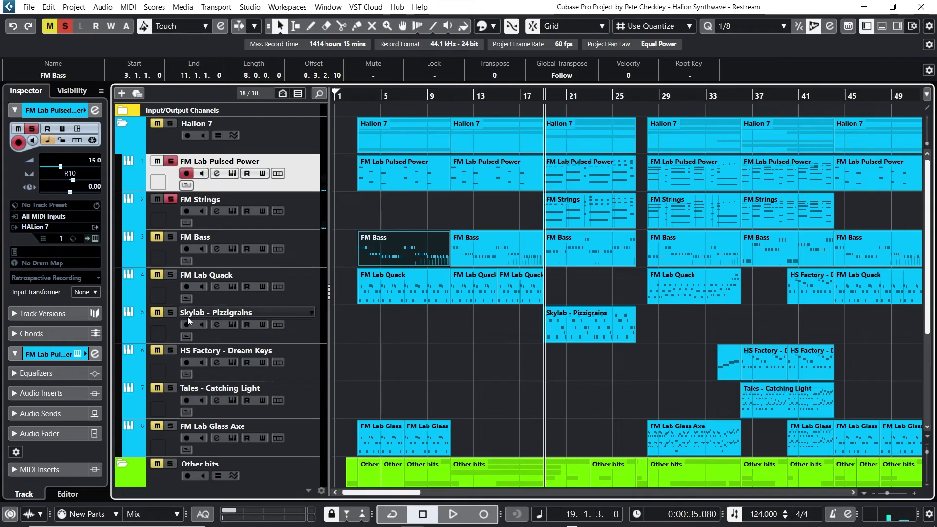
click(452, 513)
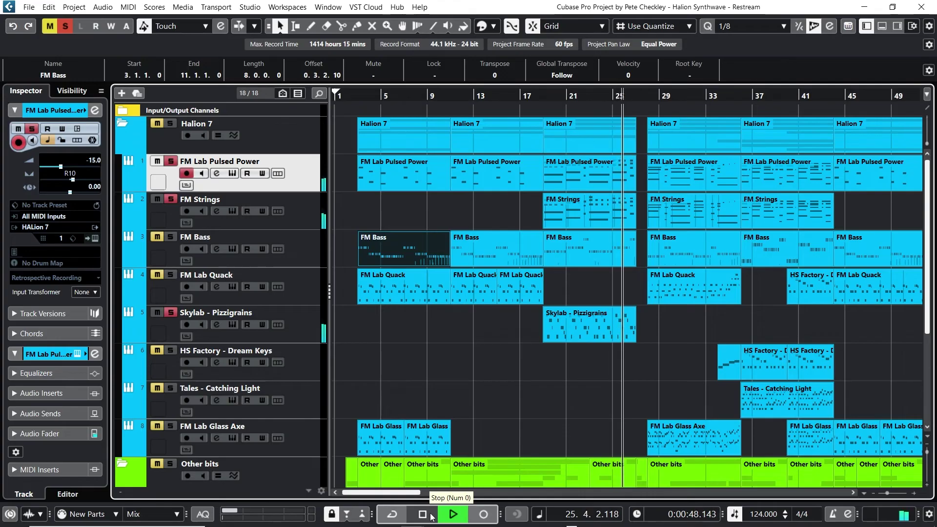
click(431, 516)
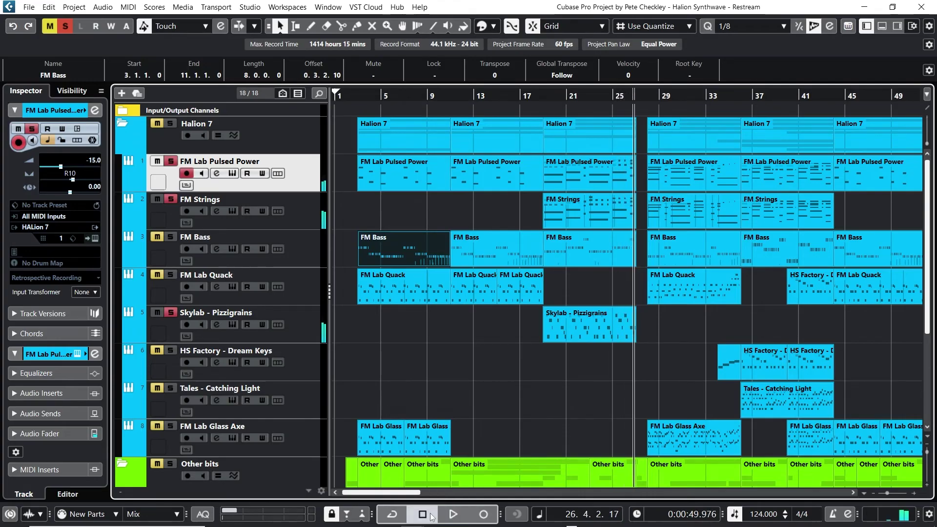
Return the playhead to just before bar 19 and remove all track solos.
click(544, 100)
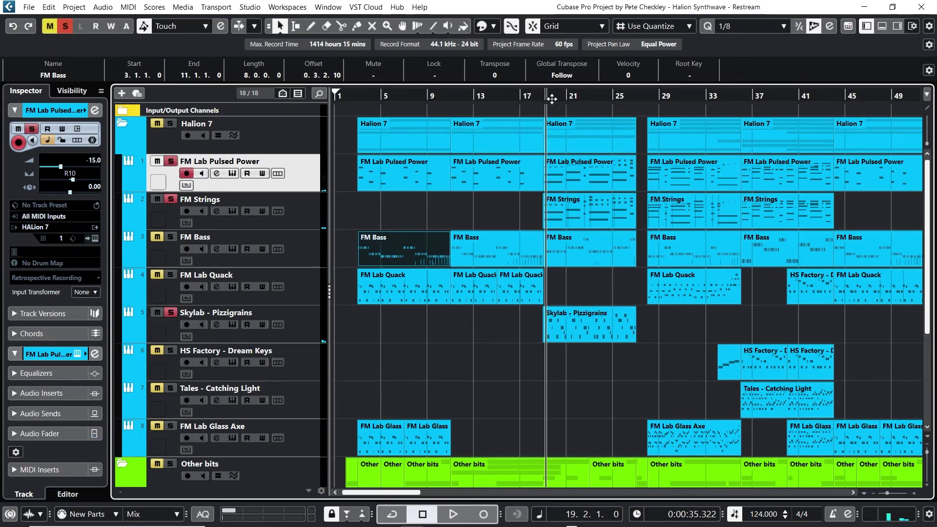
click(541, 98)
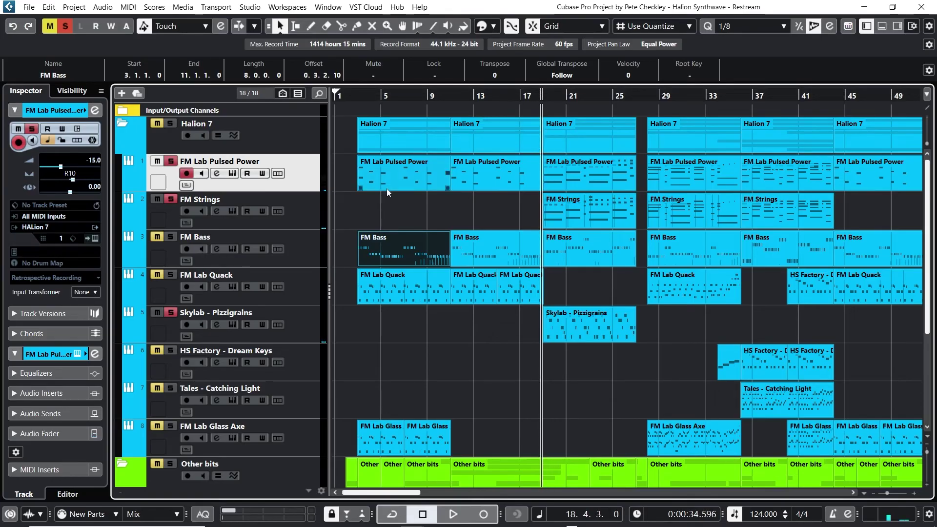
click(66, 27)
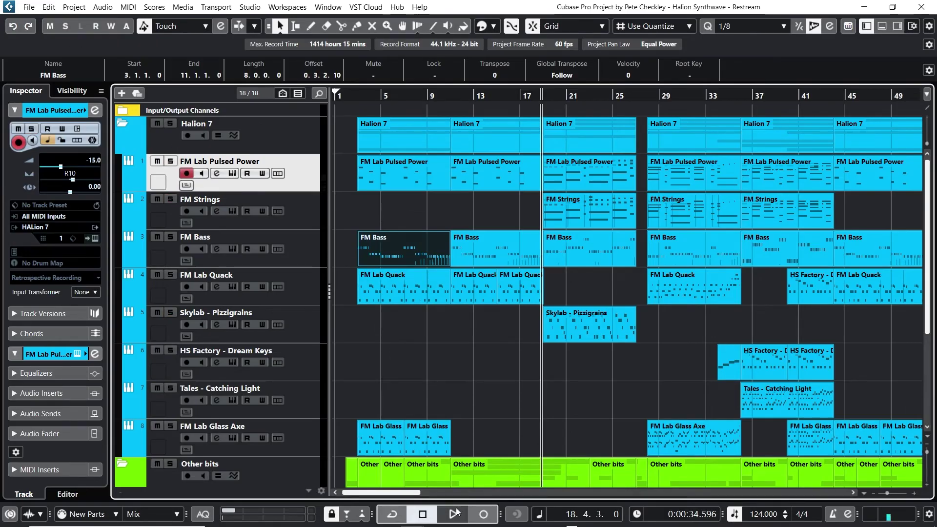
Solo the SFX track, play it from just before bar 19 and stop in bar 22.
scroll(611, 386, down, 5)
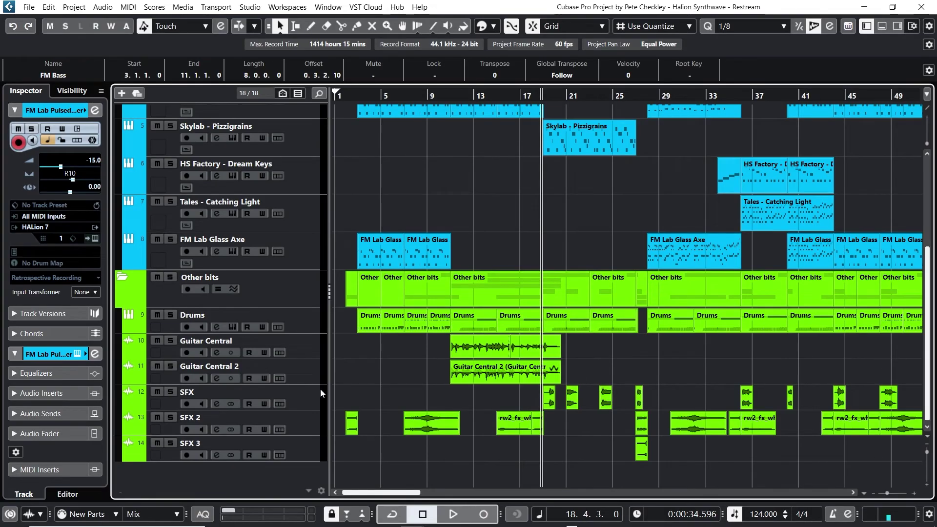
click(171, 392)
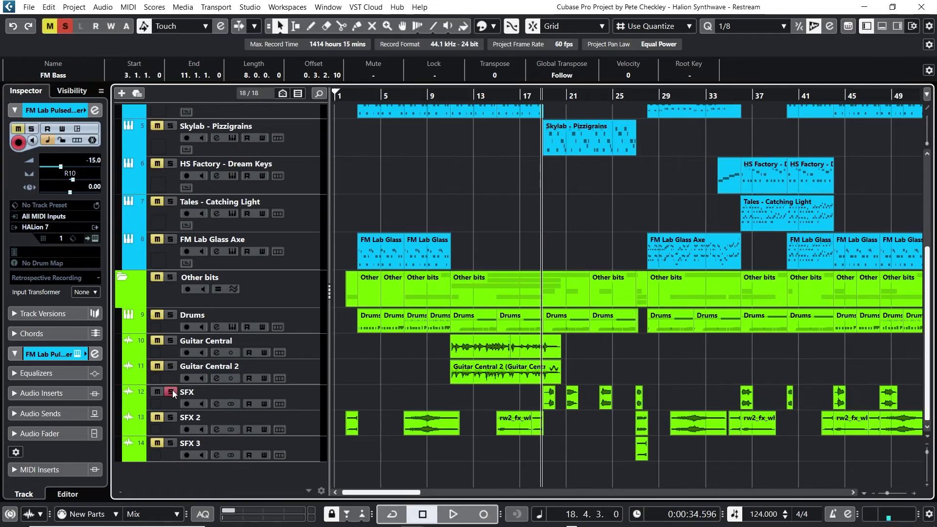
click(451, 513)
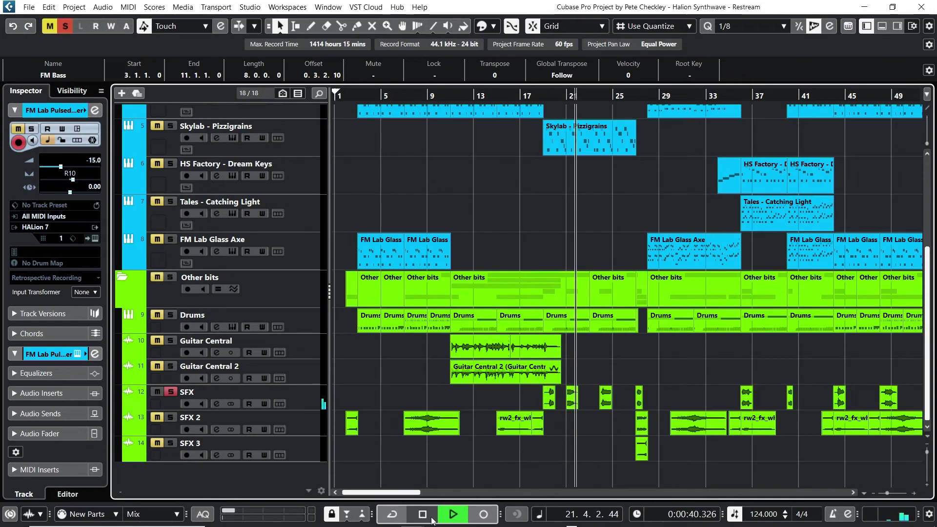
click(431, 519)
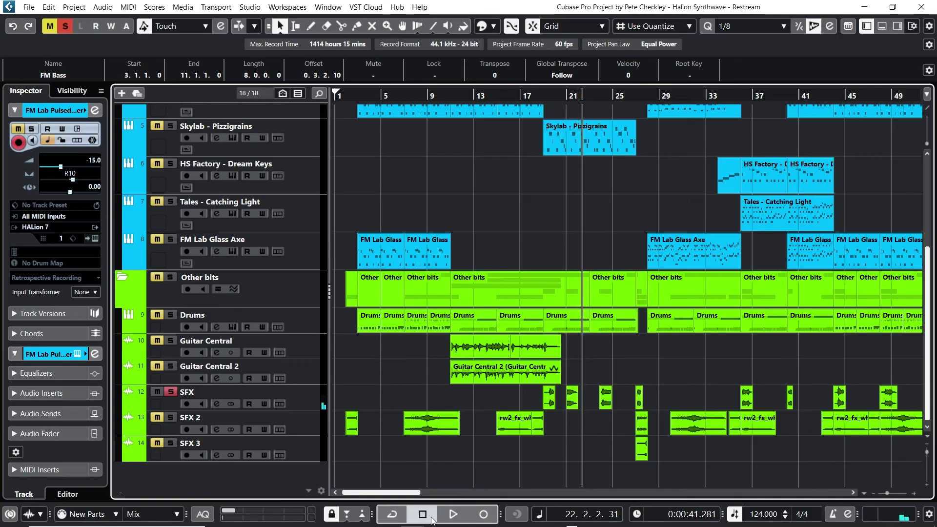
Open the SFX track's channel settings and show the editor of its PanMan insert effect.
click(217, 403)
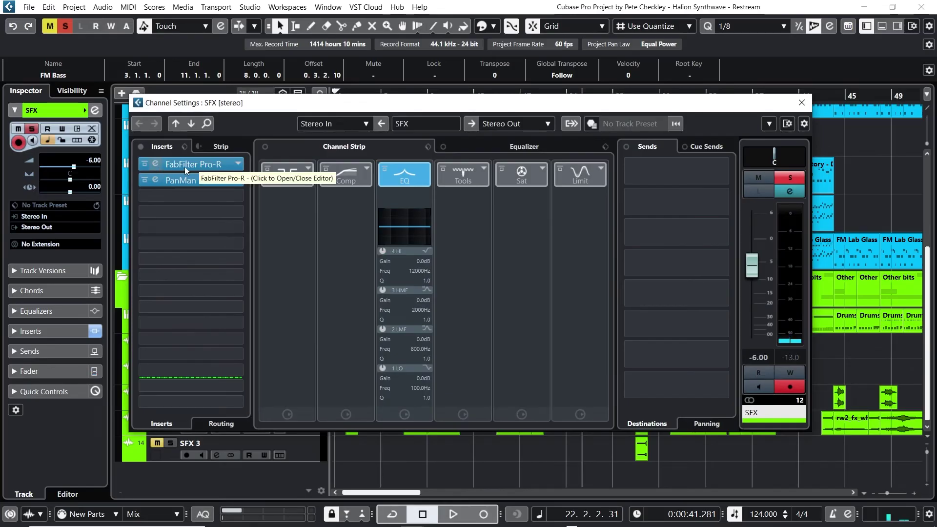
click(198, 183)
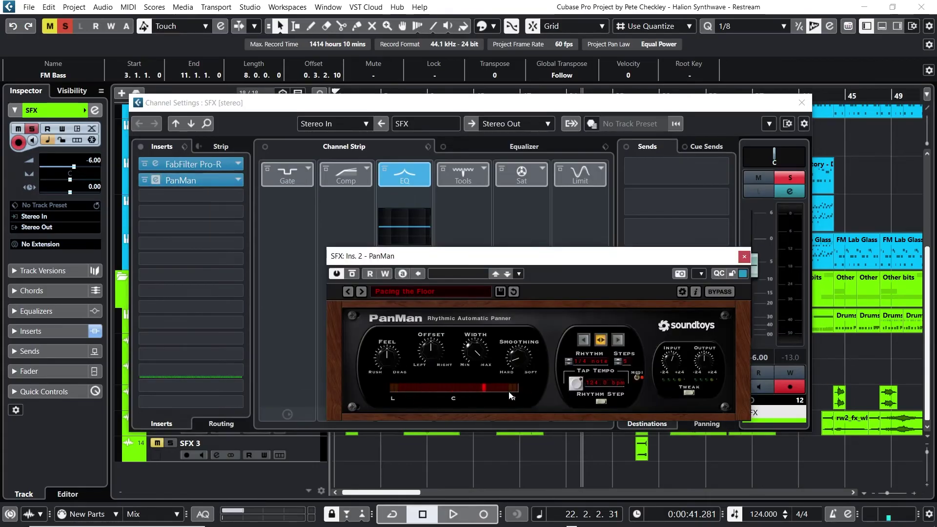
Close the PanMan editor and SFX channel settings, and play the soloed SFX track from bar 23 to bar 25.
click(744, 256)
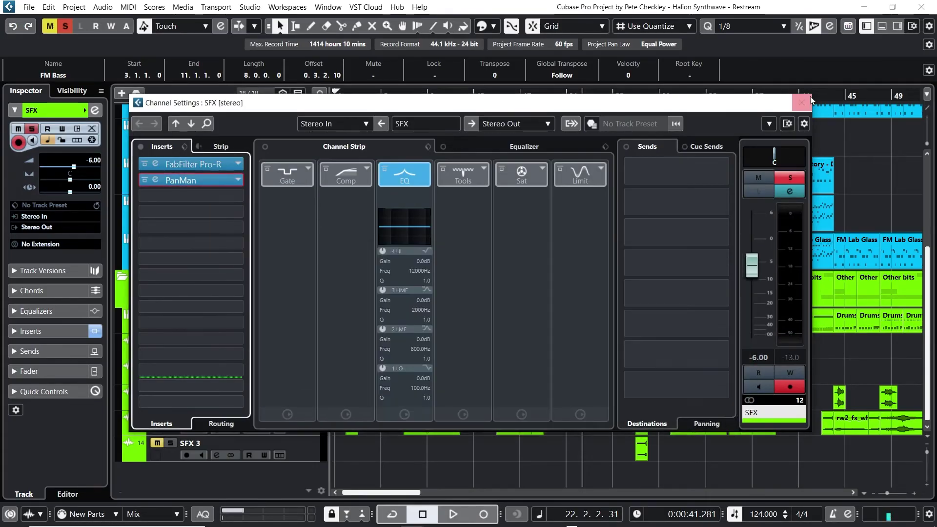
click(801, 102)
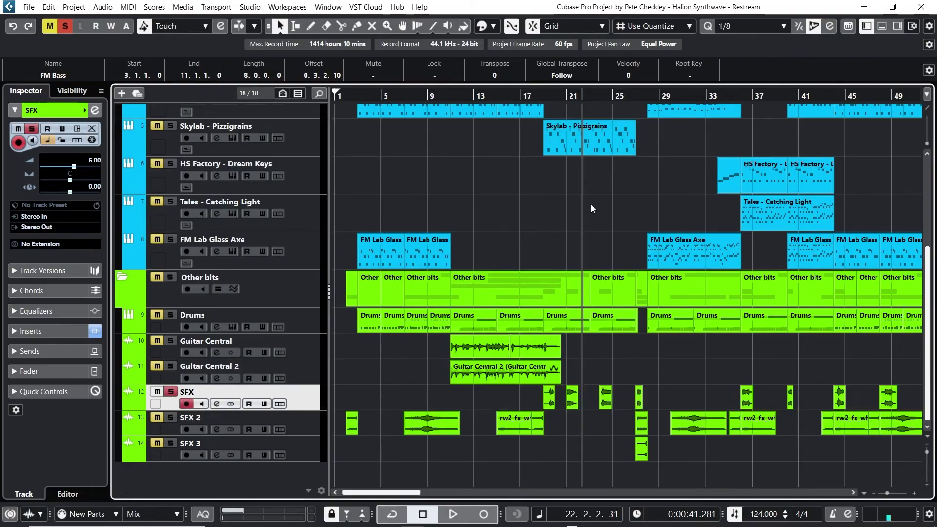
drag(595, 101, 595, 96)
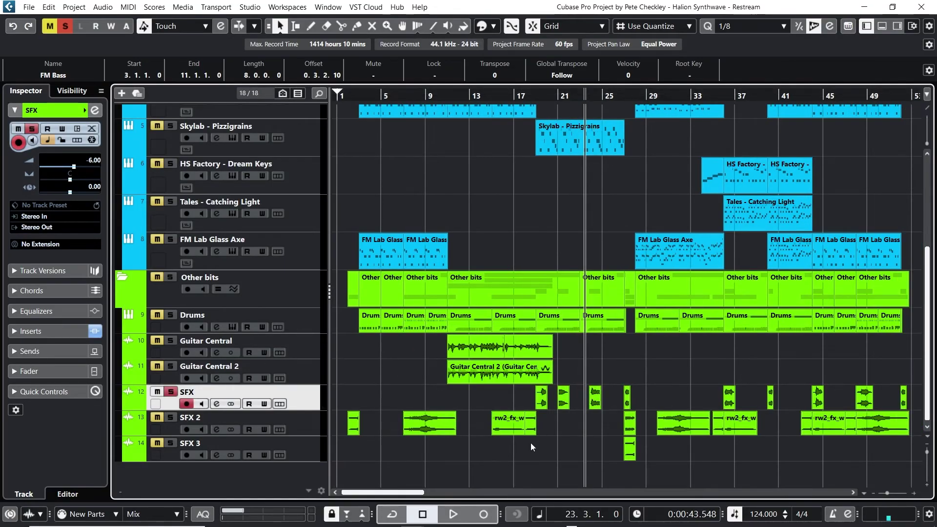
scroll(615, 335, up, 4)
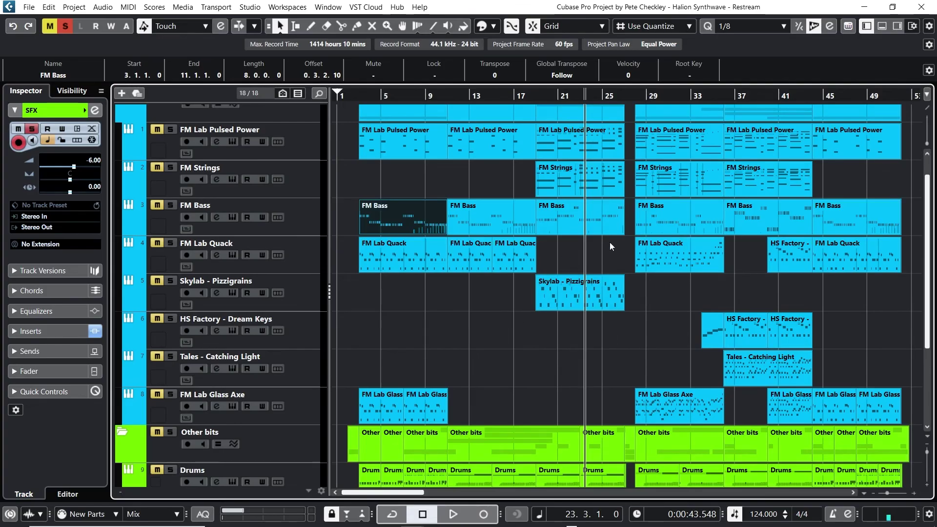
scroll(609, 242, up, 1)
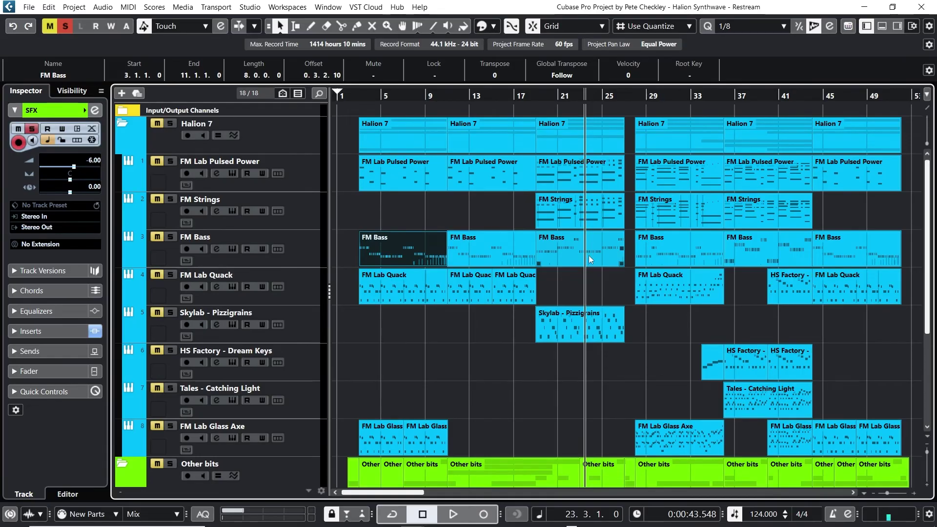
scroll(590, 259, down, 4)
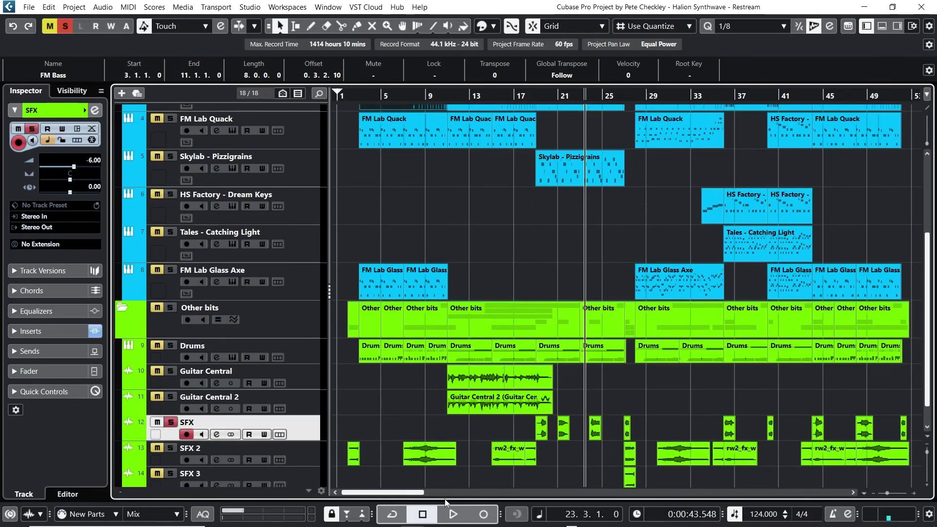
click(452, 513)
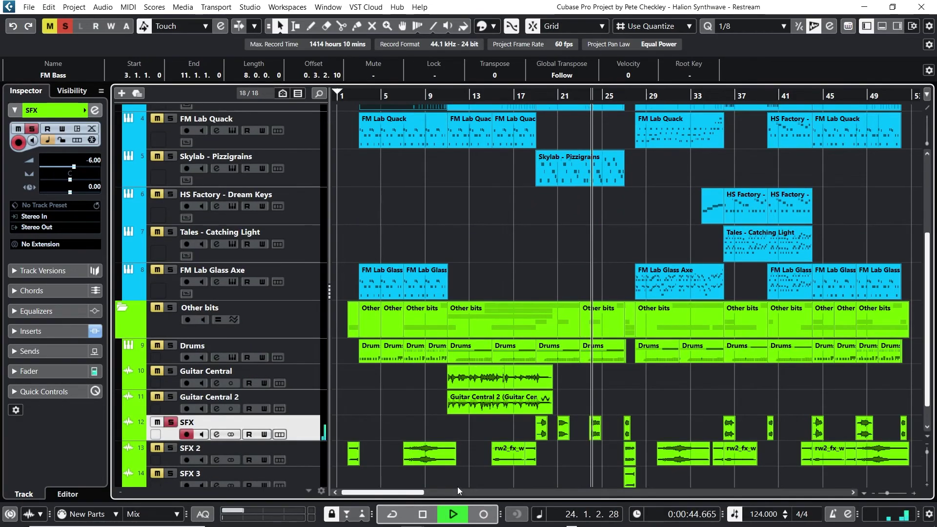
click(424, 513)
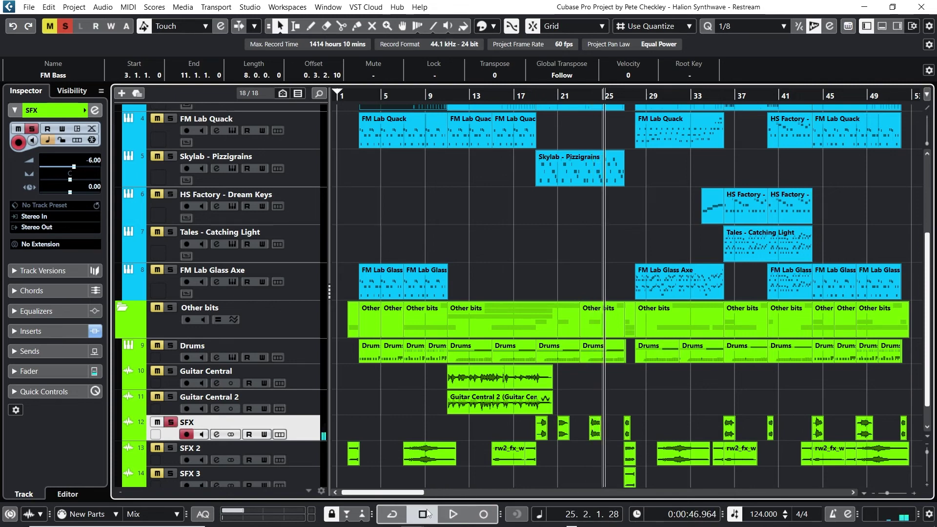
Remove the SFX track's solo, play the full mix from late in bar 22 and stop in bar 26.
click(171, 423)
click(589, 95)
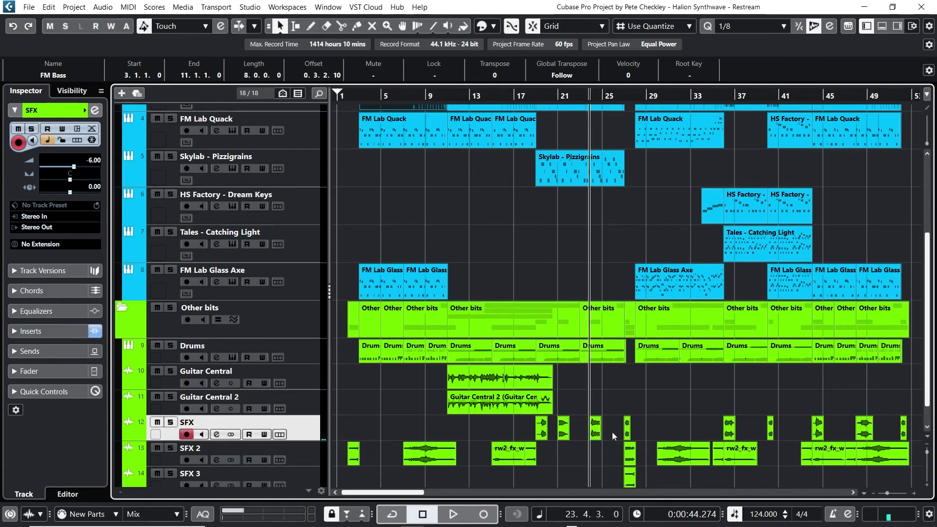
click(579, 96)
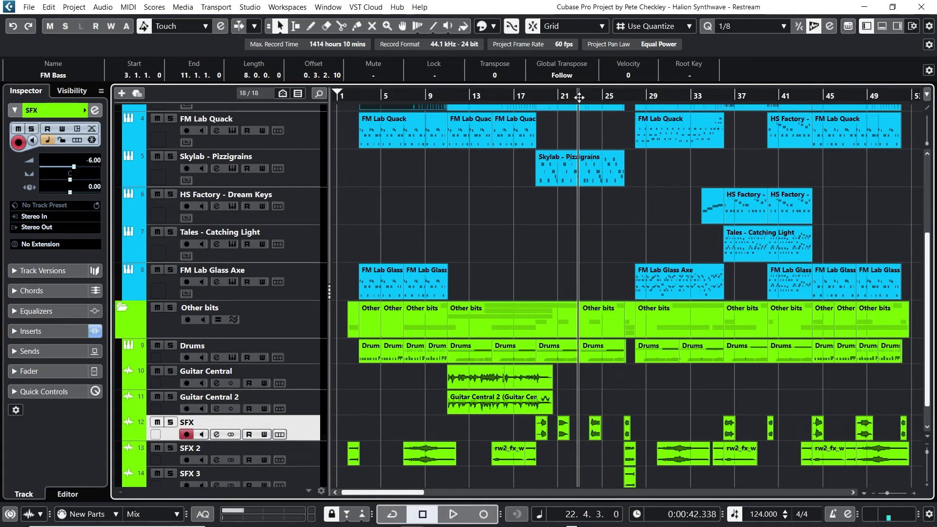
click(452, 513)
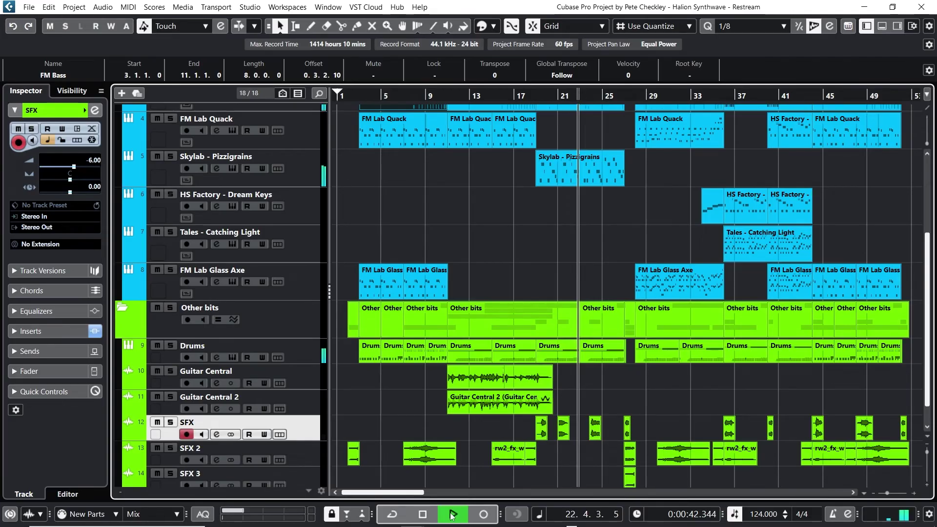
click(418, 514)
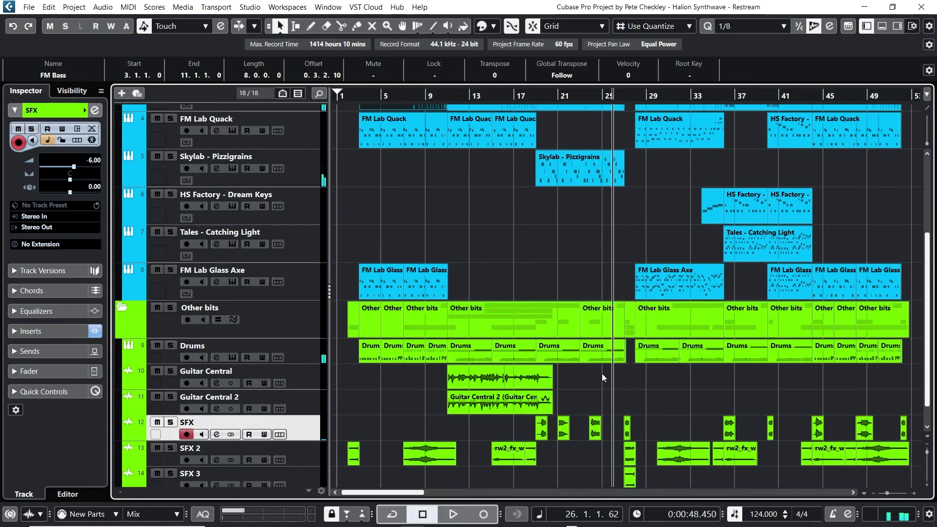
Place the playhead late in bar 24 and briefly show the HALion 7 editor of the Skylab - Pizzigrains track.
scroll(601, 373, up, 5)
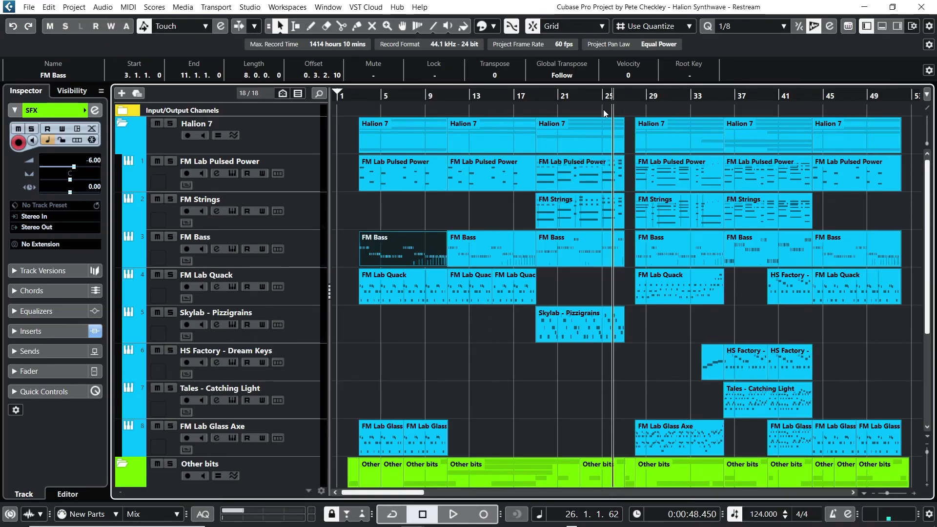
click(623, 96)
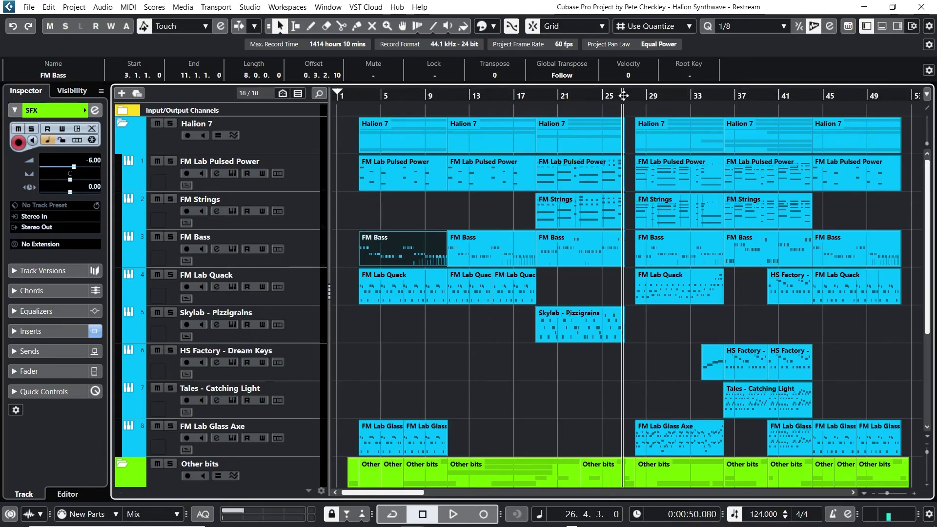
click(600, 96)
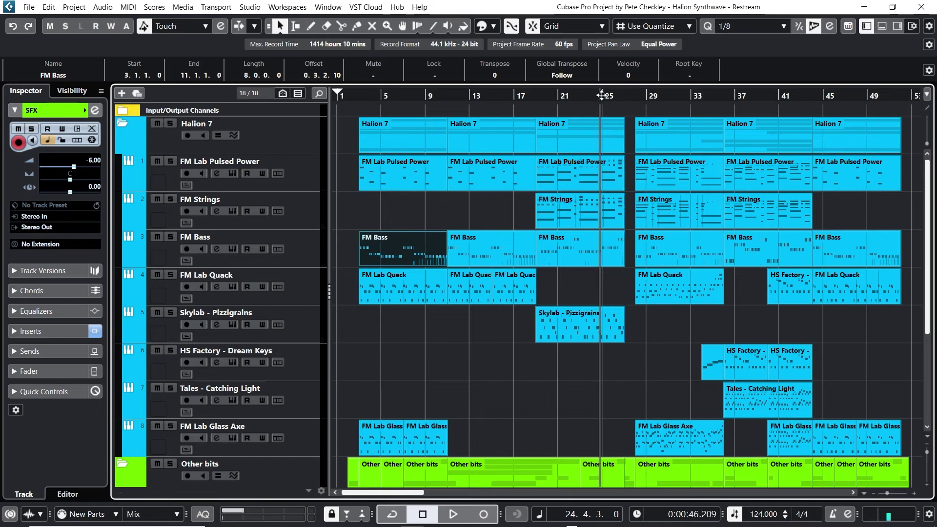
scroll(582, 283, down, 5)
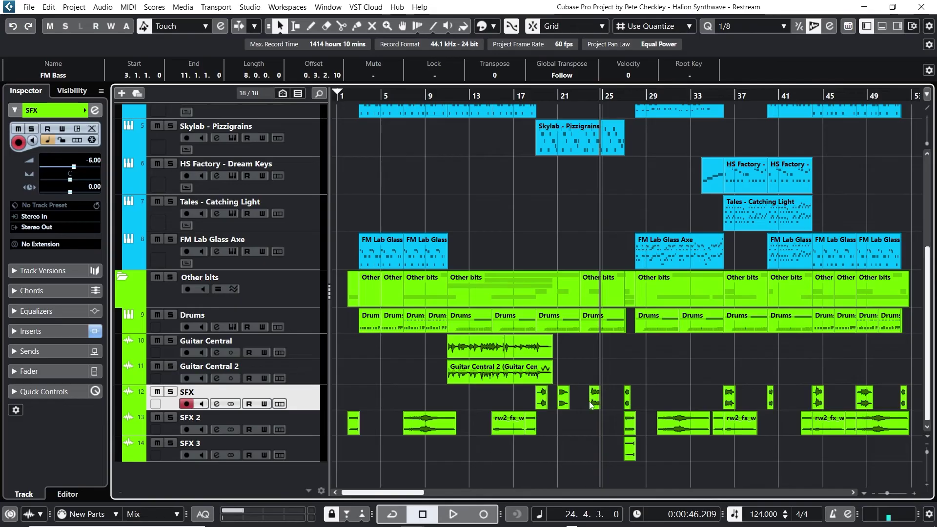
scroll(568, 320, up, 5)
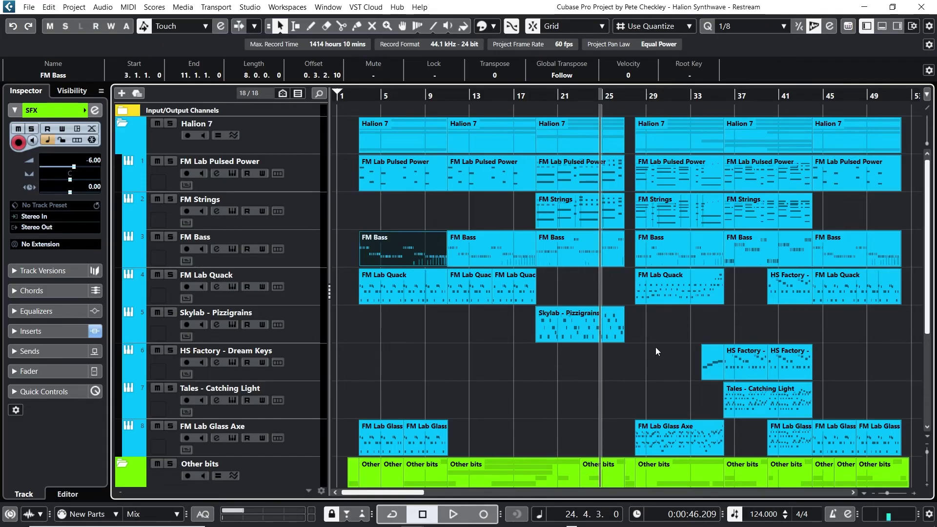
scroll(626, 375, down, 3)
scroll(626, 371, up, 3)
click(243, 331)
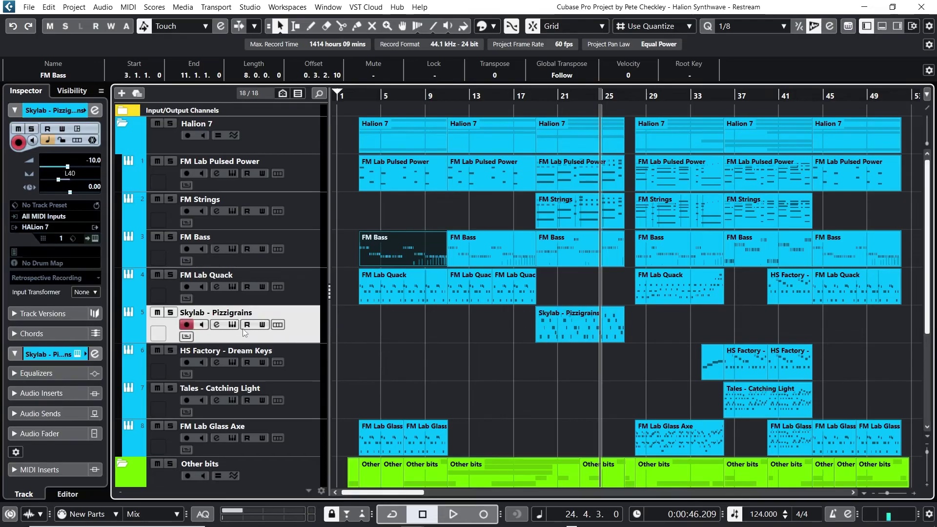
click(239, 326)
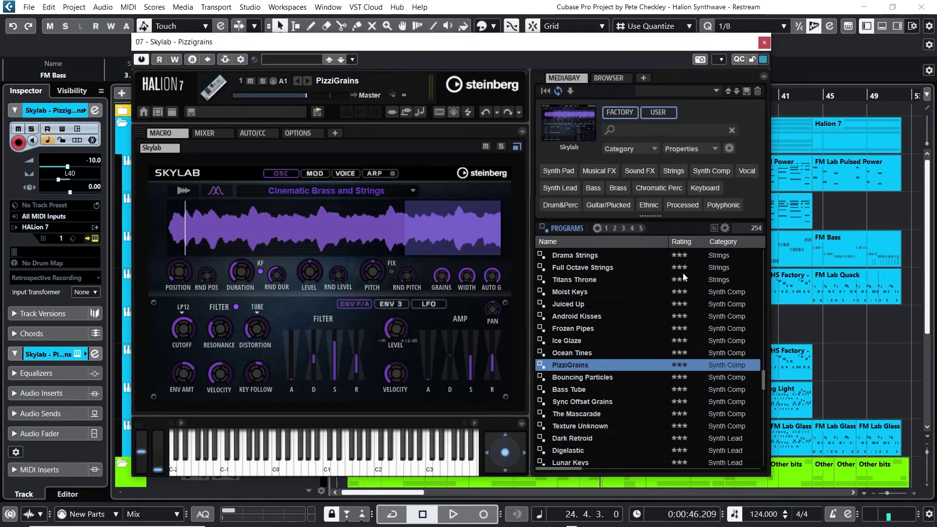
click(763, 42)
Play the full mix from late in bar 24 through the break and stop in bar 30.
click(634, 95)
drag(605, 95, 602, 97)
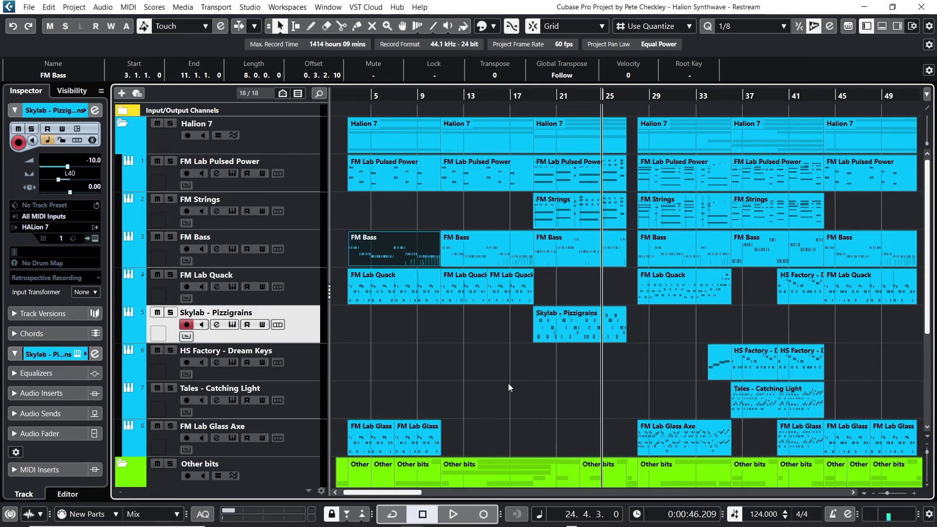
click(461, 516)
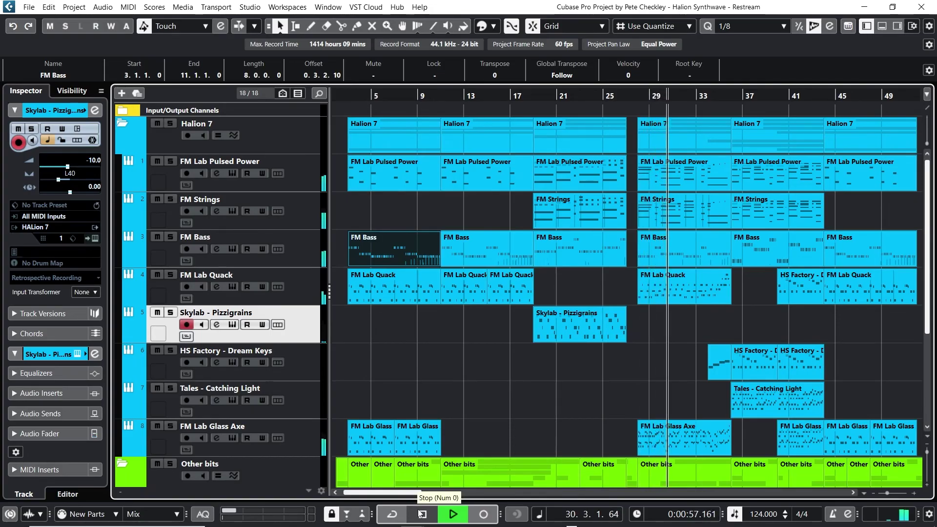
Solo the Halion 7 folder, play it from just before bar 28 and stop in bar 36.
click(639, 95)
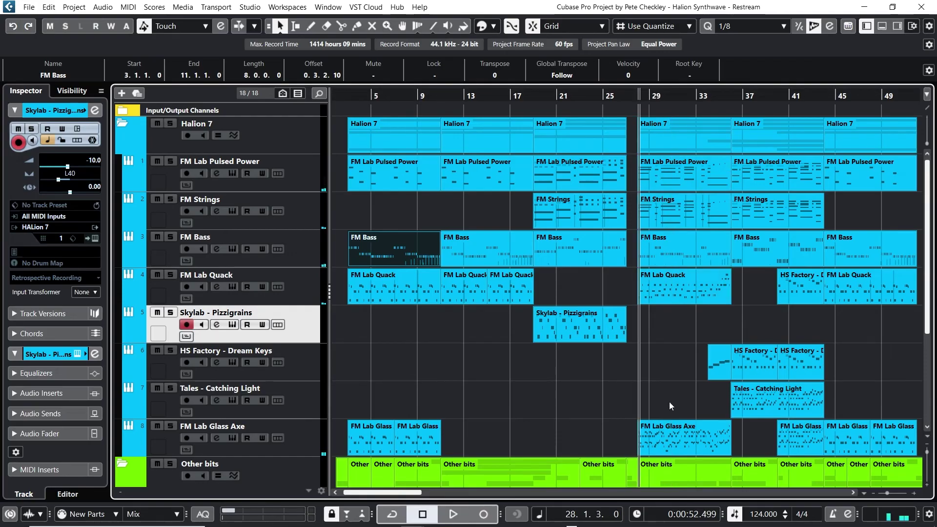
click(637, 97)
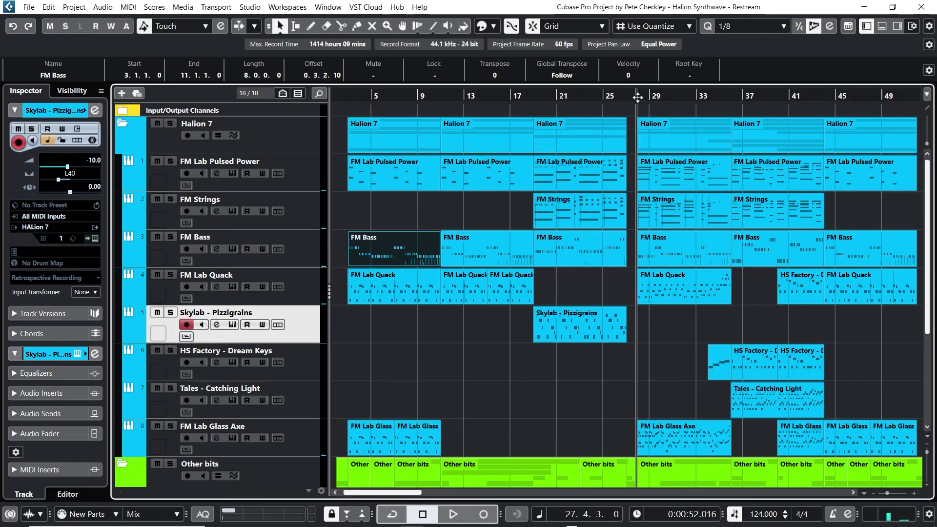
click(170, 124)
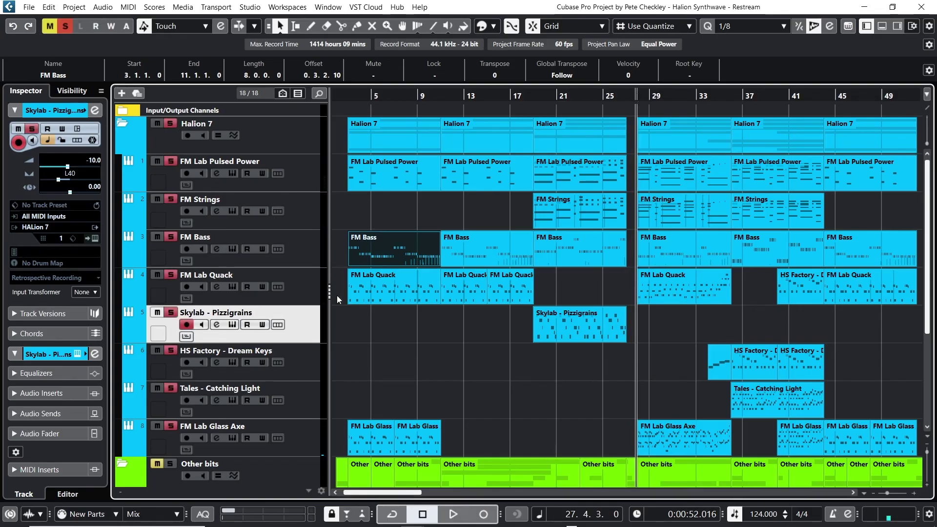
click(453, 513)
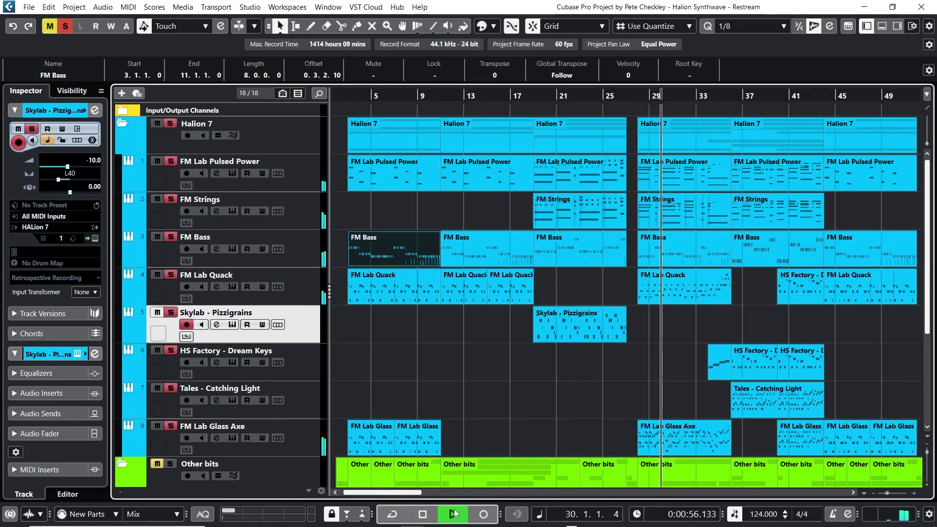
click(428, 507)
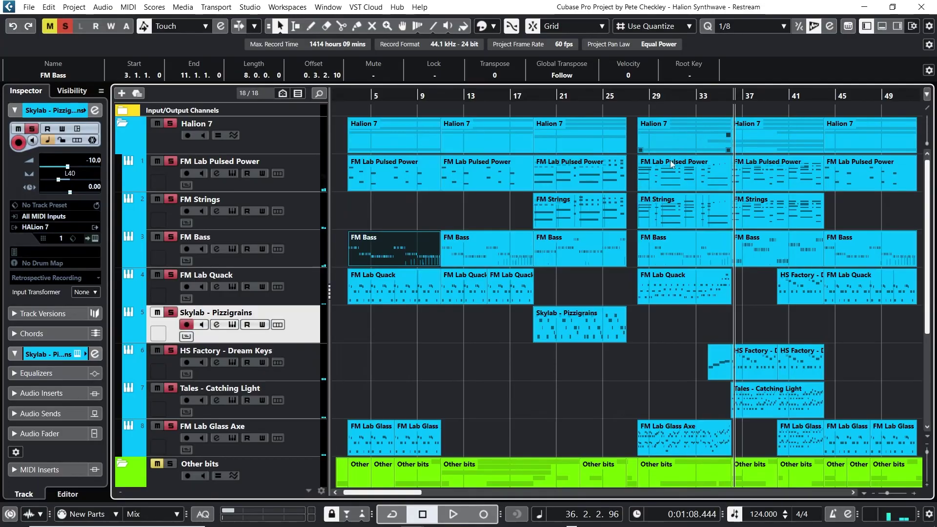
Return the playhead to the start of bar 36 and remove the solo from the Halion 7 folder.
click(719, 98)
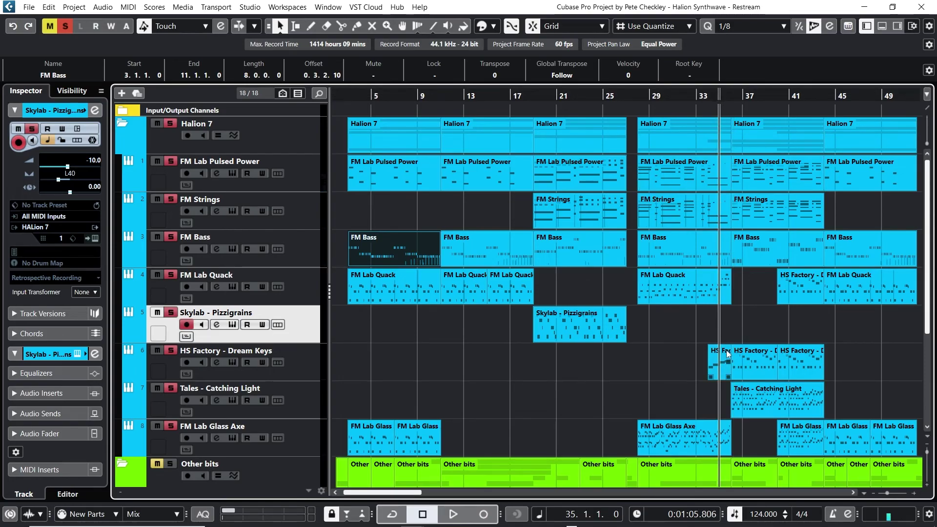
click(728, 95)
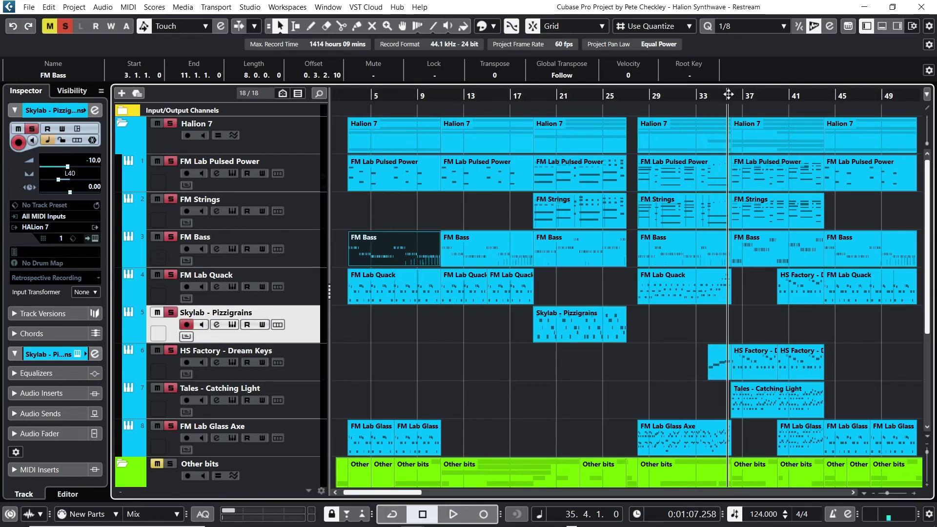
click(730, 95)
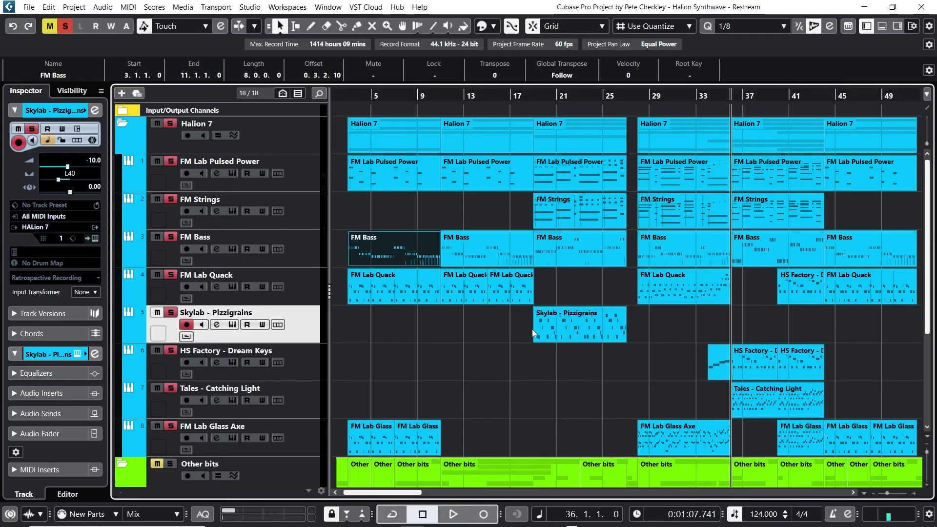
click(171, 123)
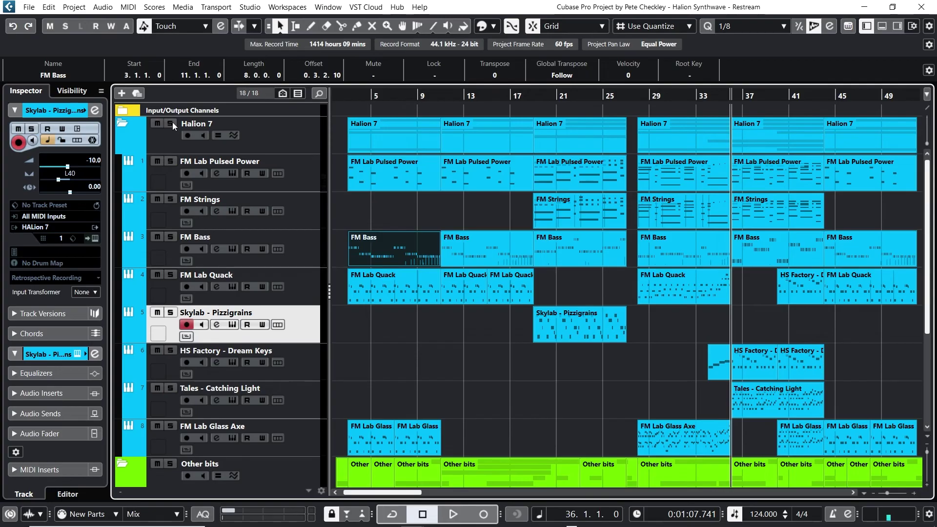
Solo HS Factory - Dream Keys, play it from bar 36 and stop in bar 39.
click(170, 351)
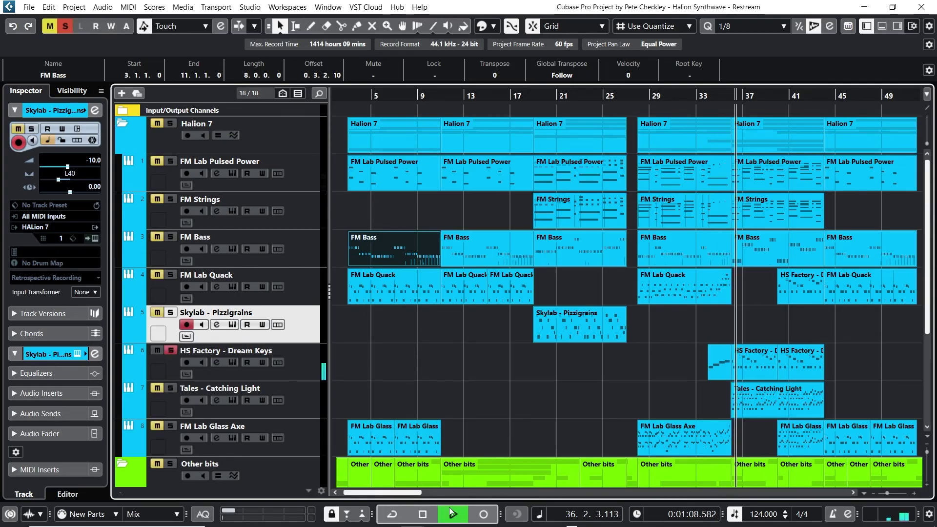
click(423, 515)
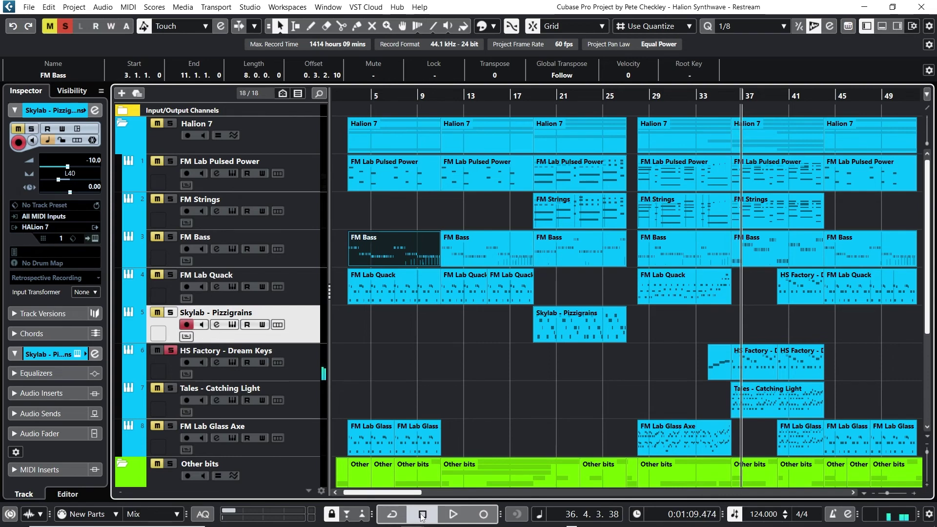
click(731, 97)
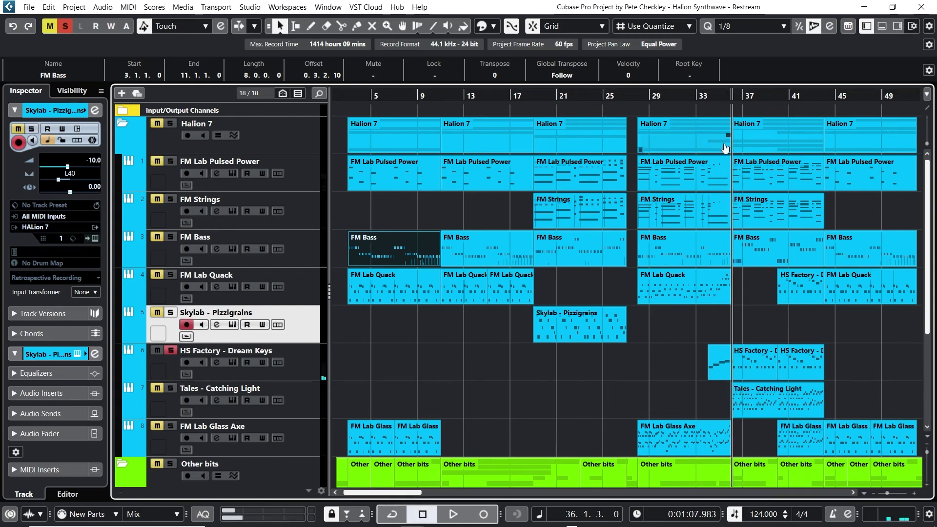
click(453, 514)
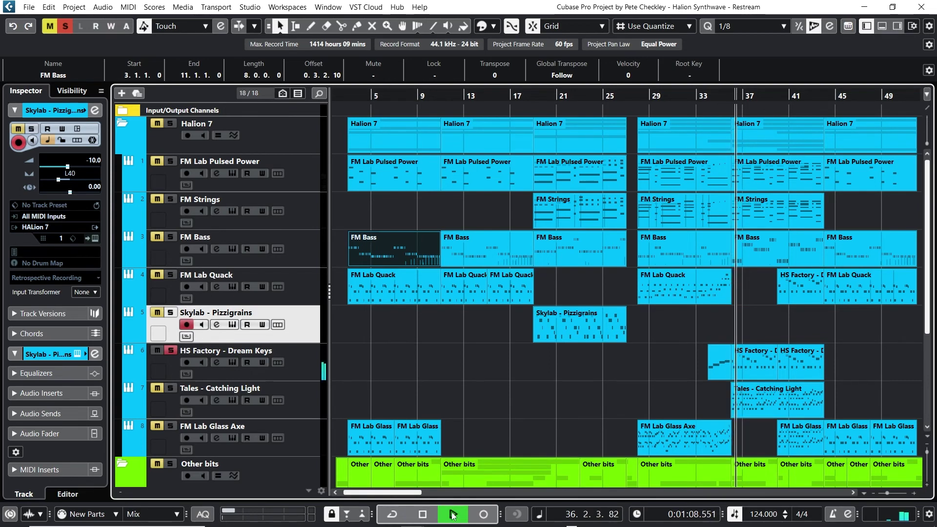
click(423, 515)
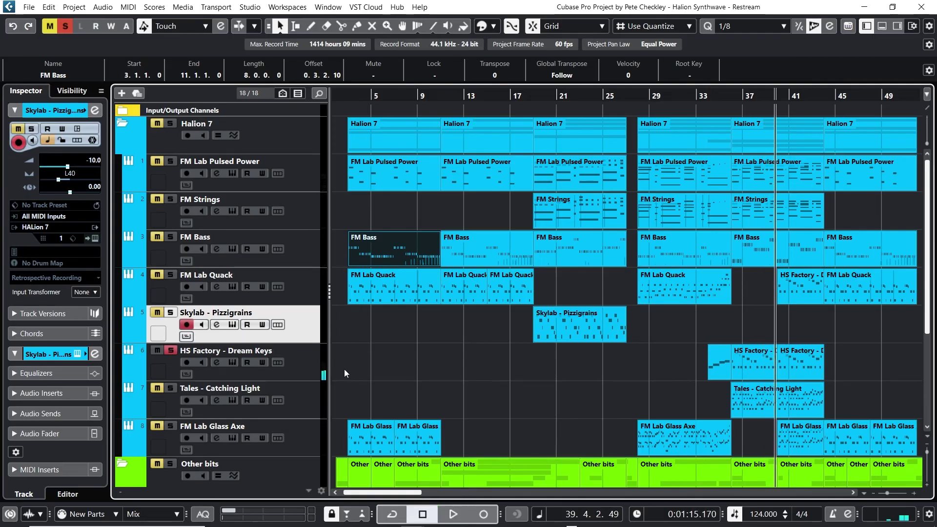
Remove the solo from HS Factory - Dream Keys and view its channel settings.
click(170, 350)
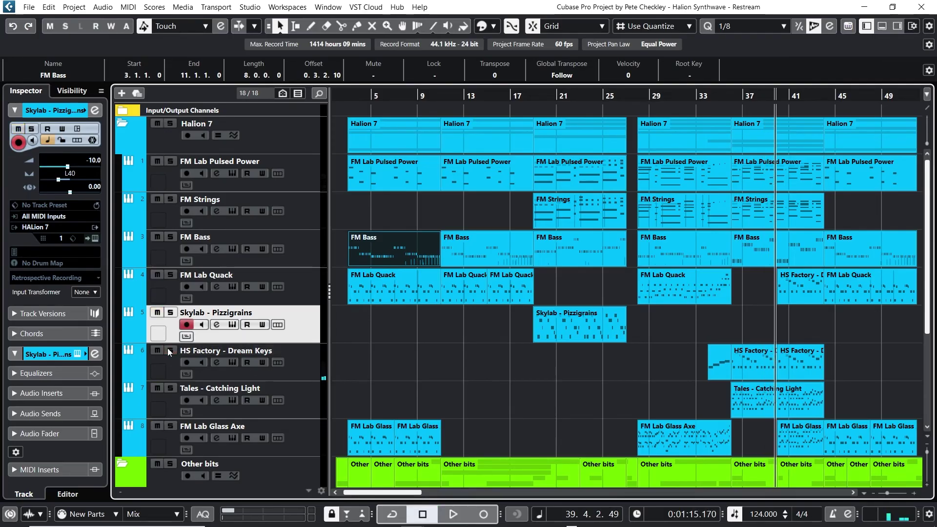
click(217, 362)
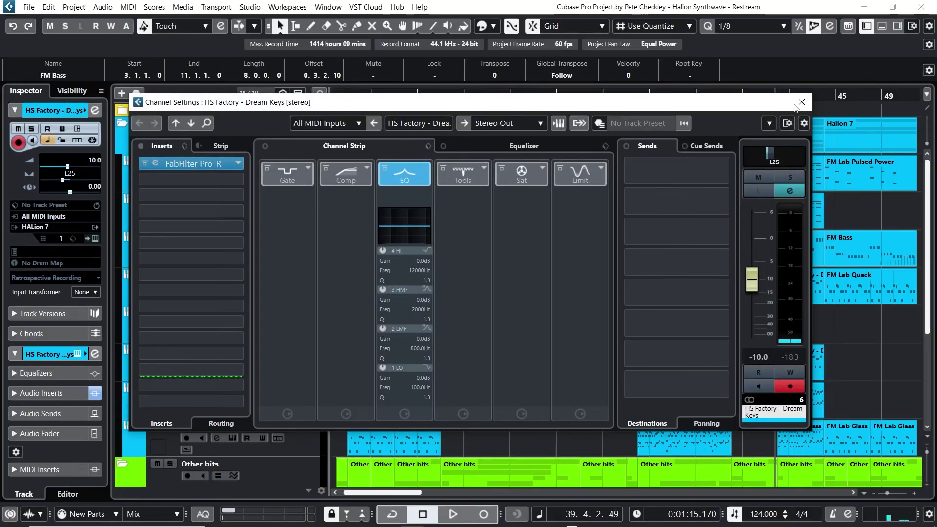
click(801, 102)
Solo Tales - Catching Light and play it from late in bar 35.
click(739, 96)
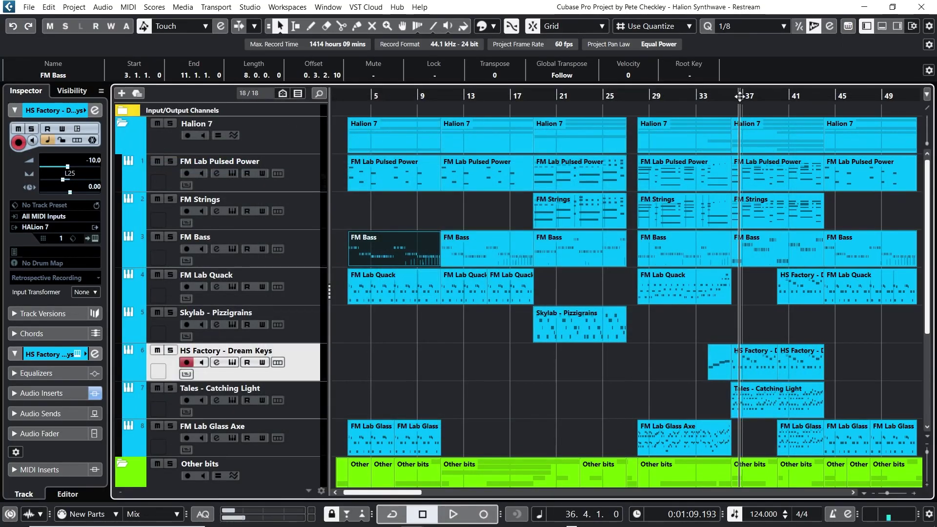
click(734, 95)
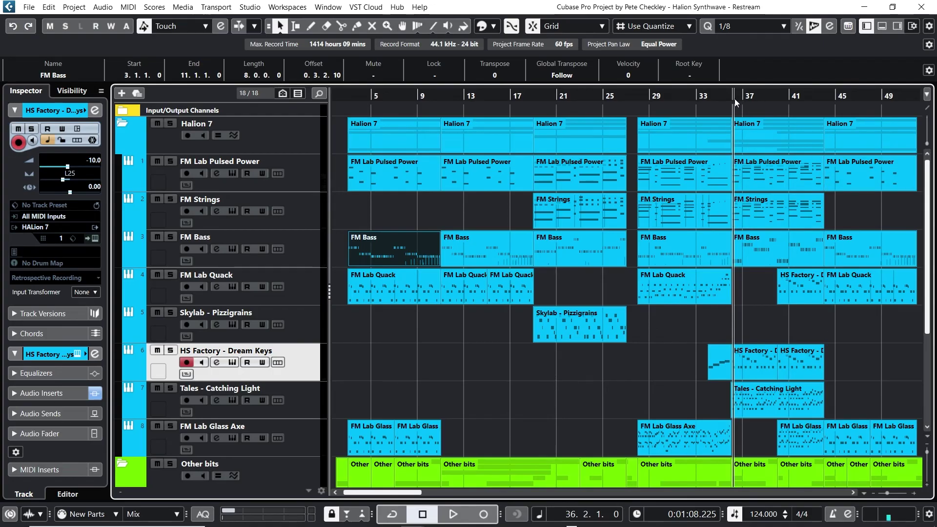
click(169, 389)
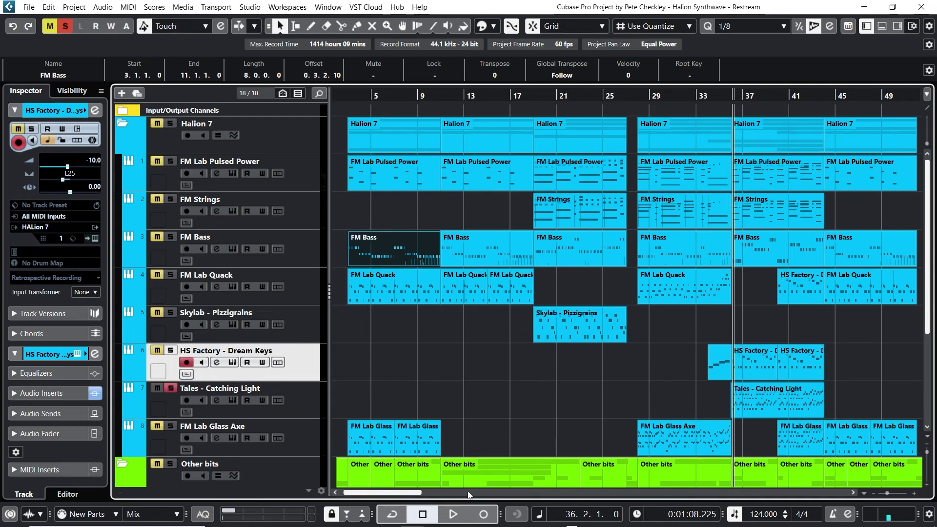
click(726, 90)
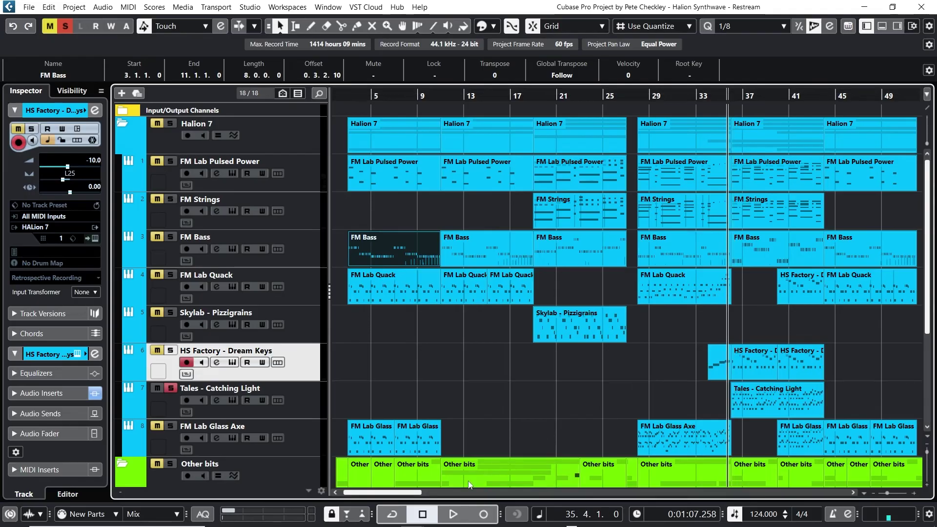
click(450, 513)
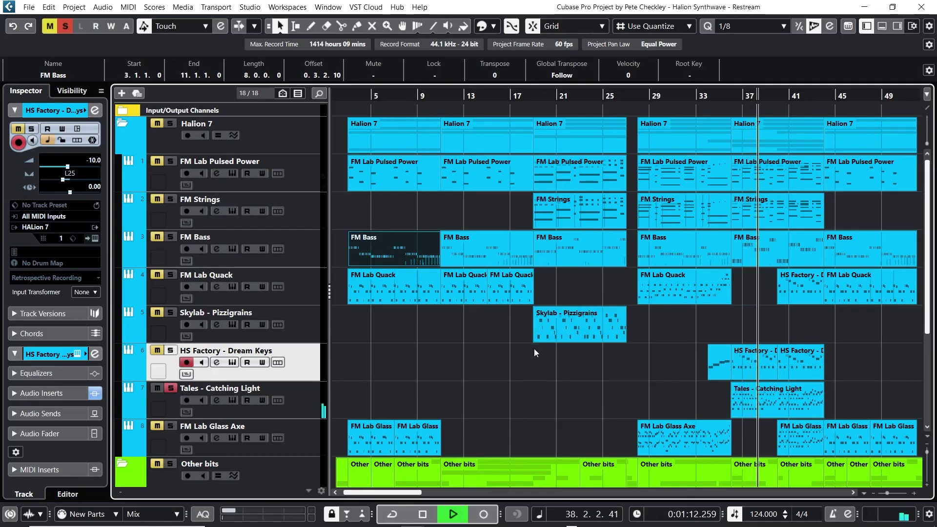
View the Catching Light program in the Tales - Catching Light instrument window during playback, then close the window.
click(294, 416)
click(233, 400)
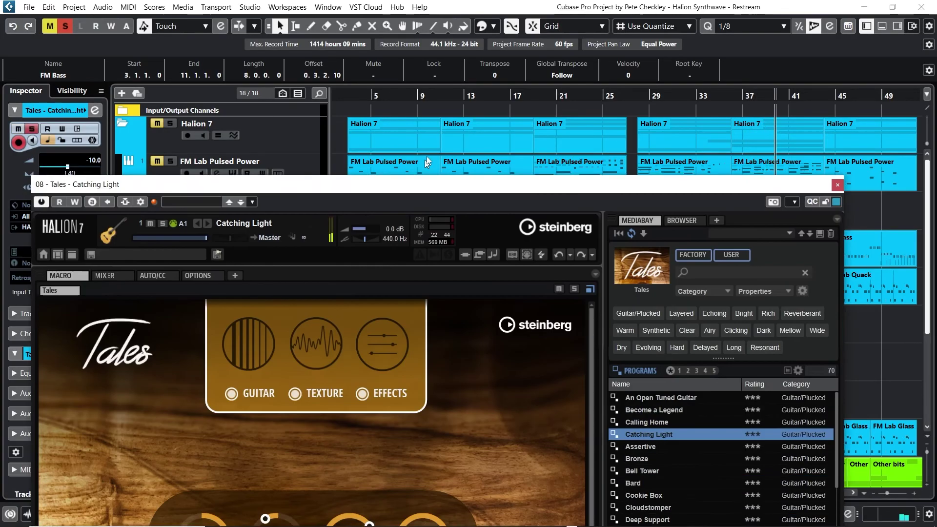
drag(414, 186, 442, 57)
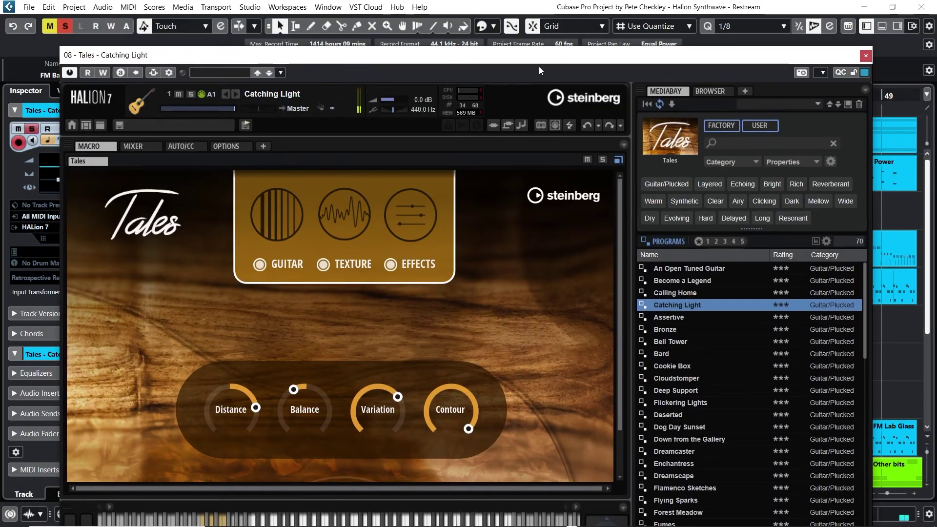
click(866, 57)
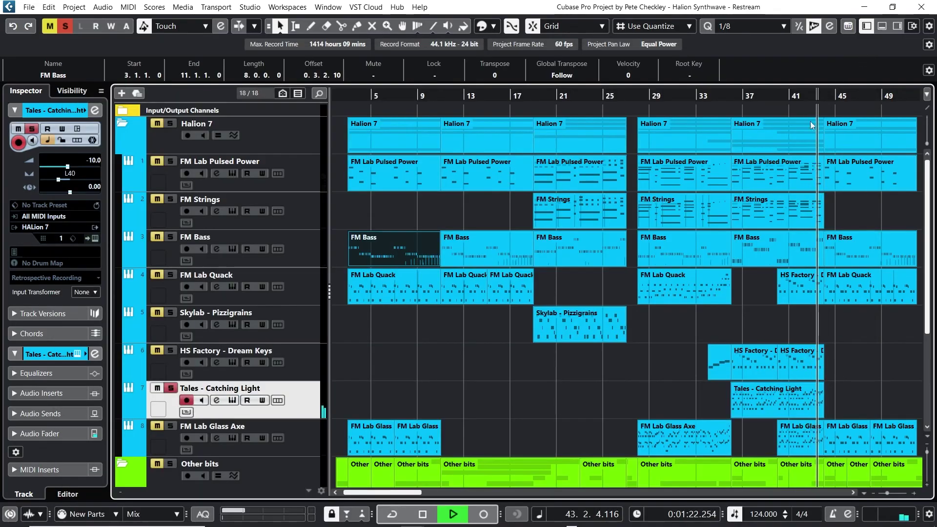
Play Dream Keys and Catching Light soloed together from late in bar 35, stop in bar 40 and return to bar 35.
click(727, 99)
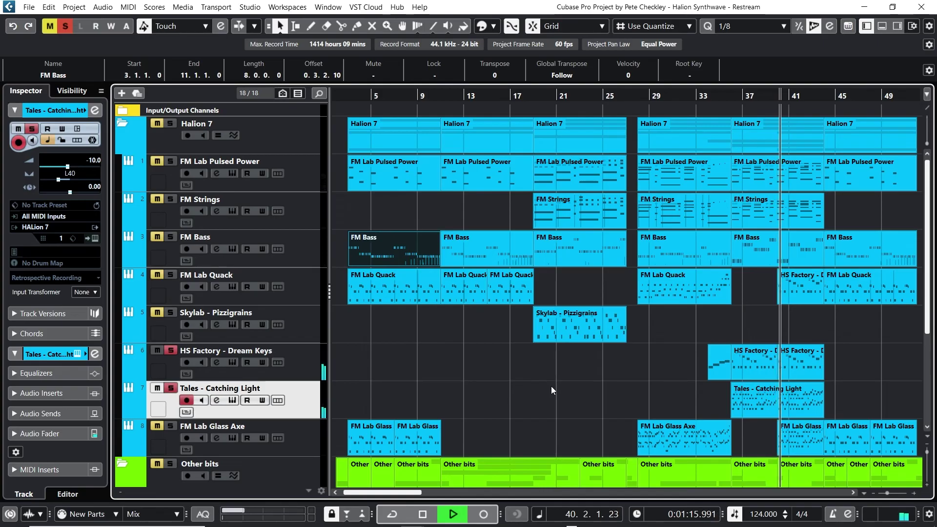
click(422, 514)
click(725, 95)
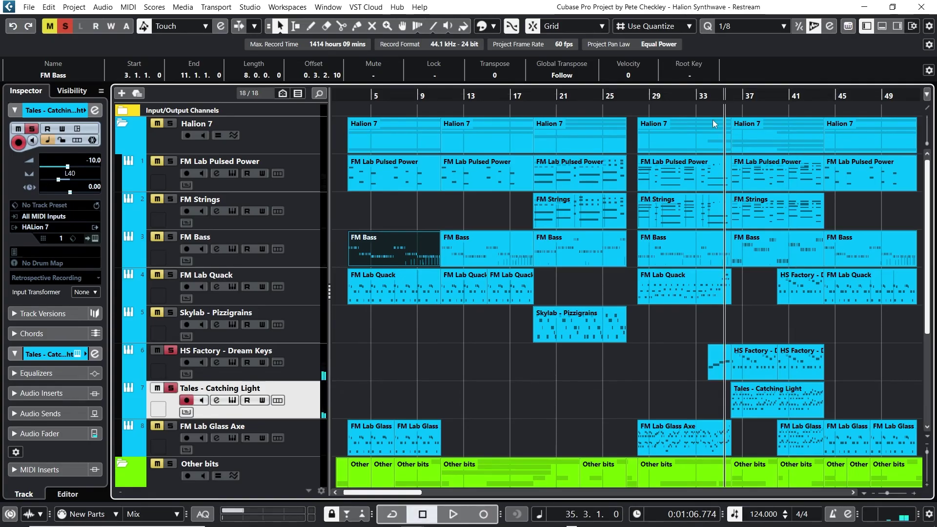
Clear the solos, play the full mix from about bar 33 to the song's end and stop in bar 54.
click(170, 388)
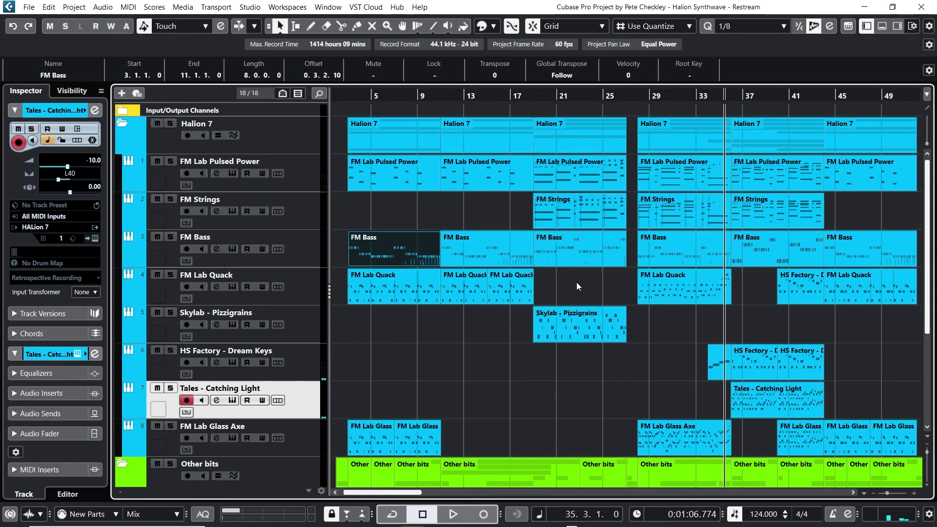
click(699, 96)
click(451, 514)
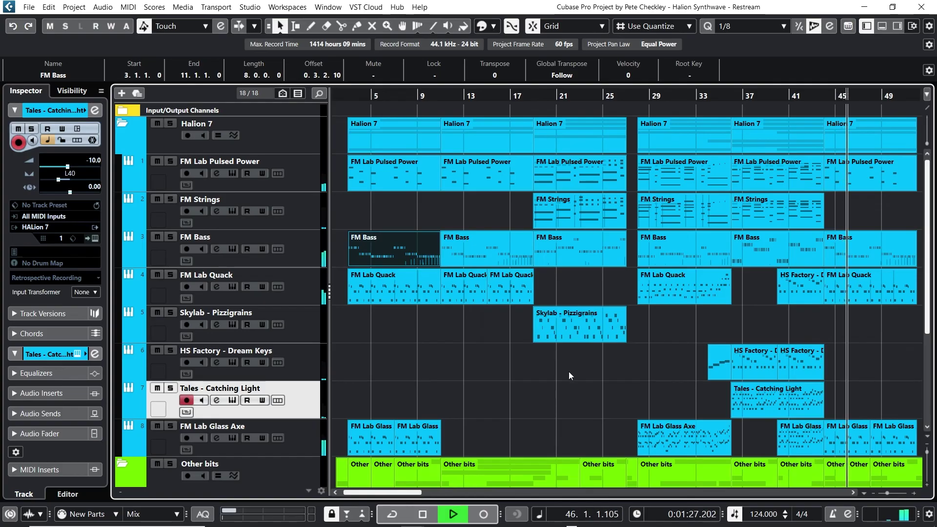
drag(403, 493, 433, 494)
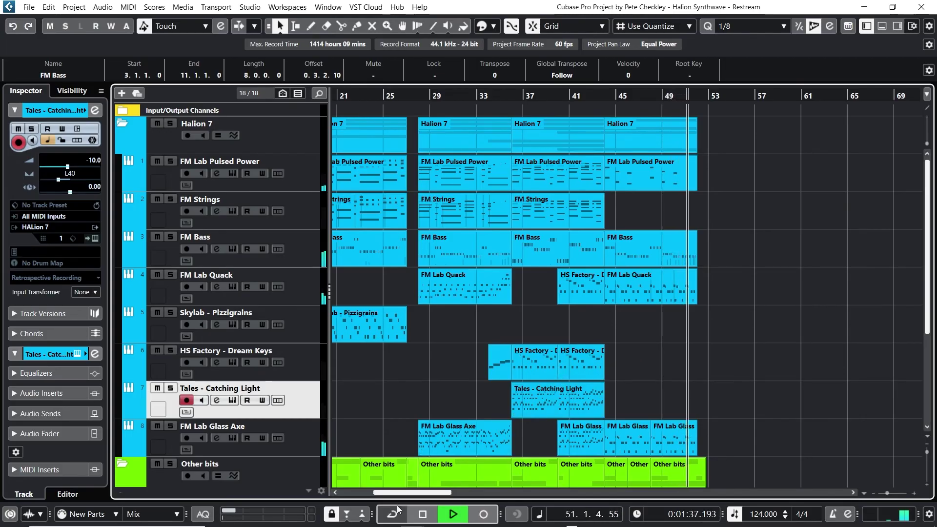
click(422, 514)
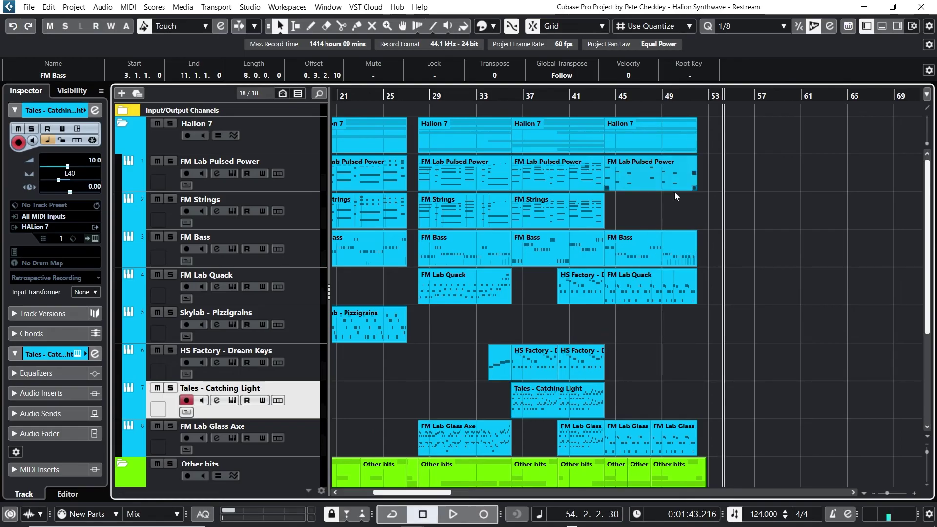
Return the playhead to the start of bar 3.
scroll(675, 195, down, 4)
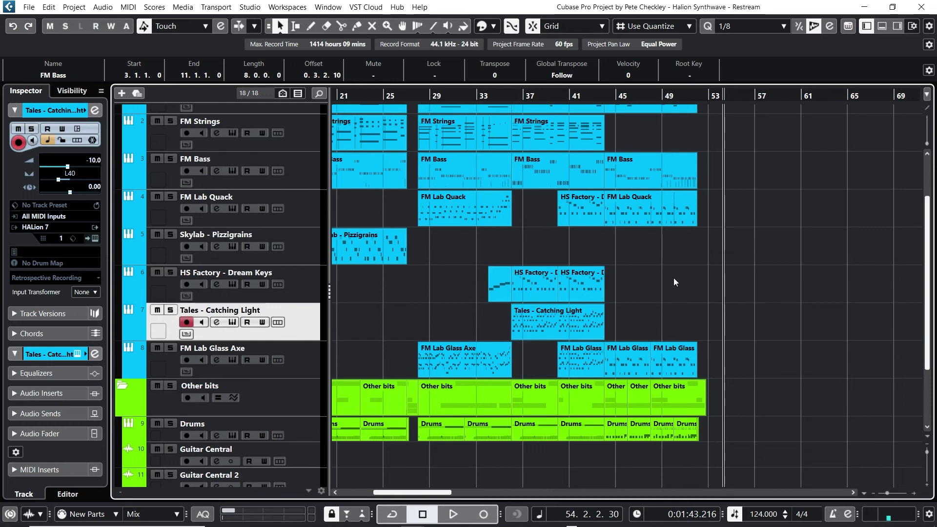
scroll(674, 282, up, 2)
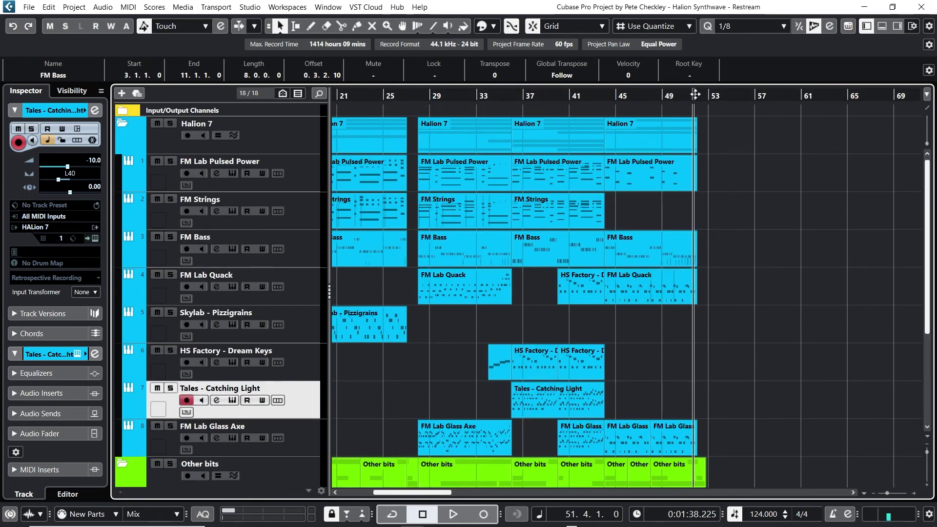
drag(692, 94, 347, 109)
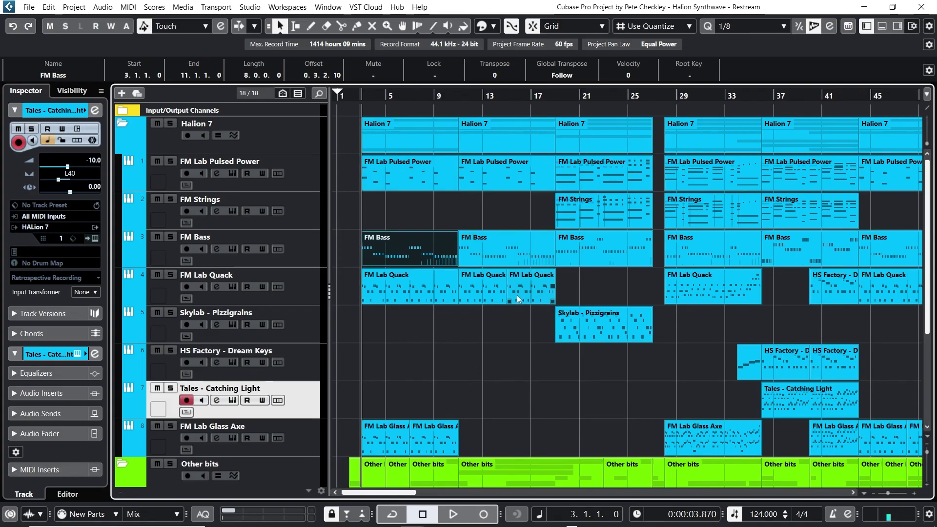
Review the arrangement of the Halion 7 tracks and the drum, guitar and SFX tracks in the Other bits folder.
scroll(515, 300, down, 5)
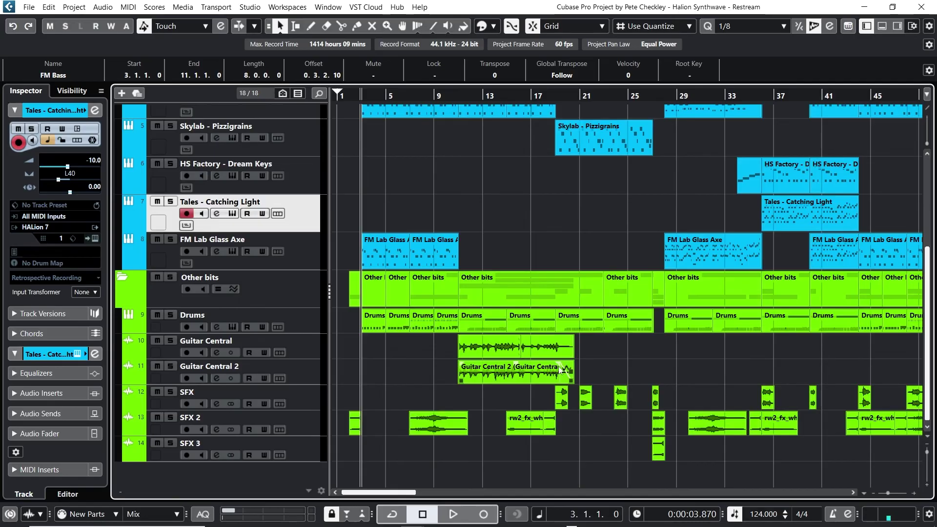
scroll(458, 238, up, 5)
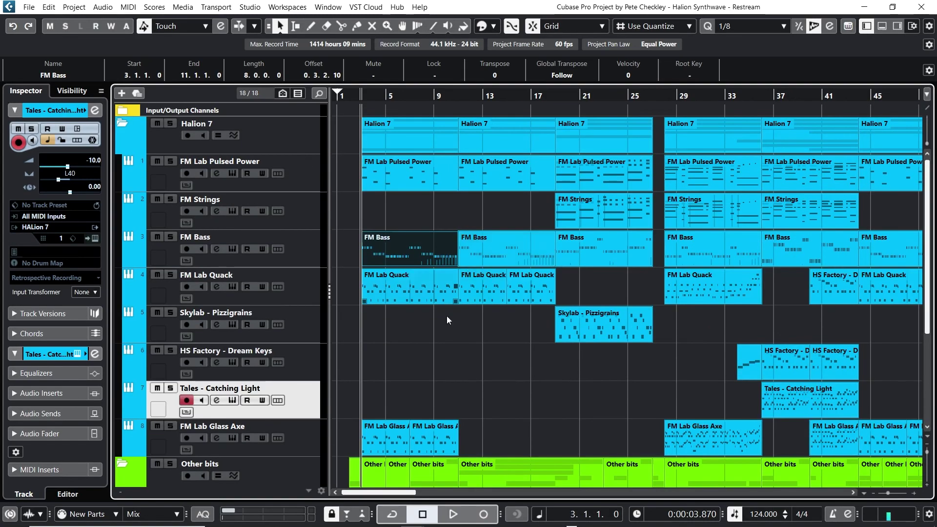
scroll(415, 344, down, 2)
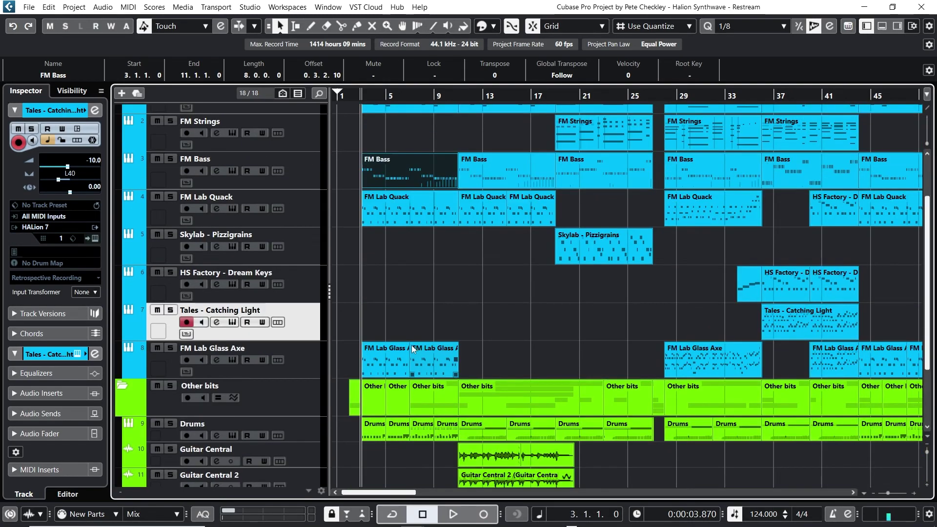
scroll(423, 365, down, 2)
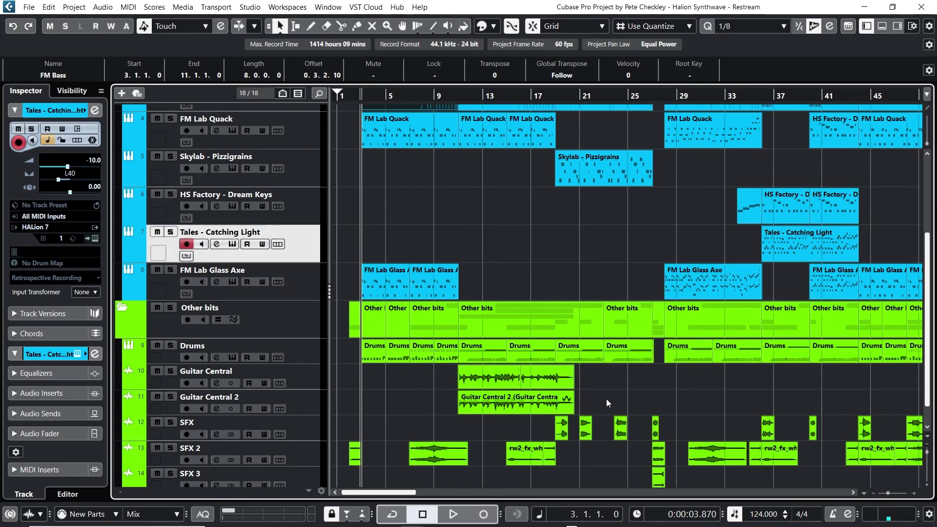
scroll(525, 296, up, 4)
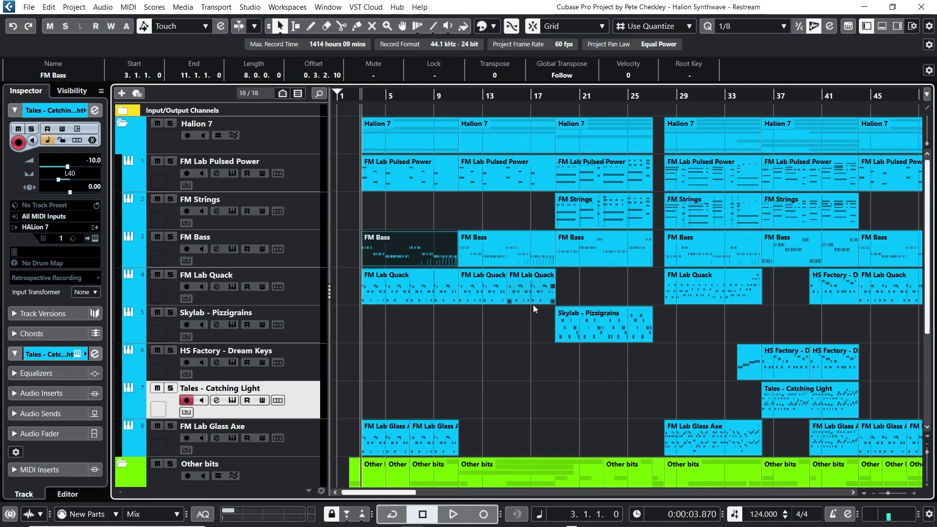
scroll(532, 307, down, 5)
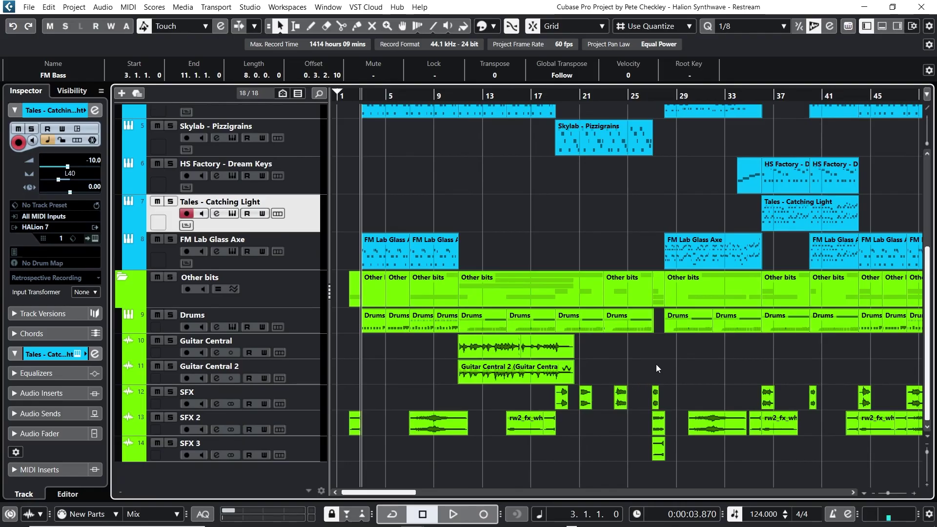
Open the FM Lab Pulsed Power instrument and browse the list of available HALion 7 instruments from Anima to World Percussions.
scroll(655, 364, up, 5)
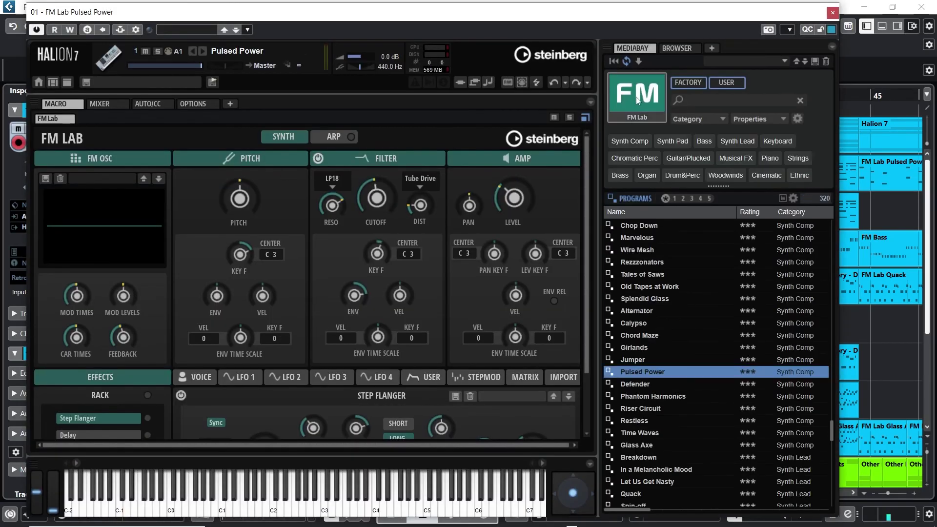
click(637, 100)
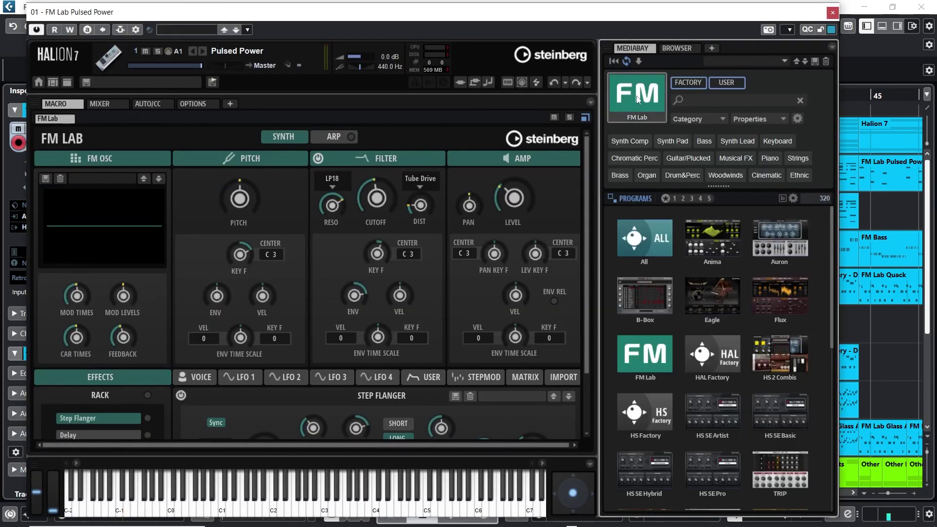
scroll(689, 318, down, 2)
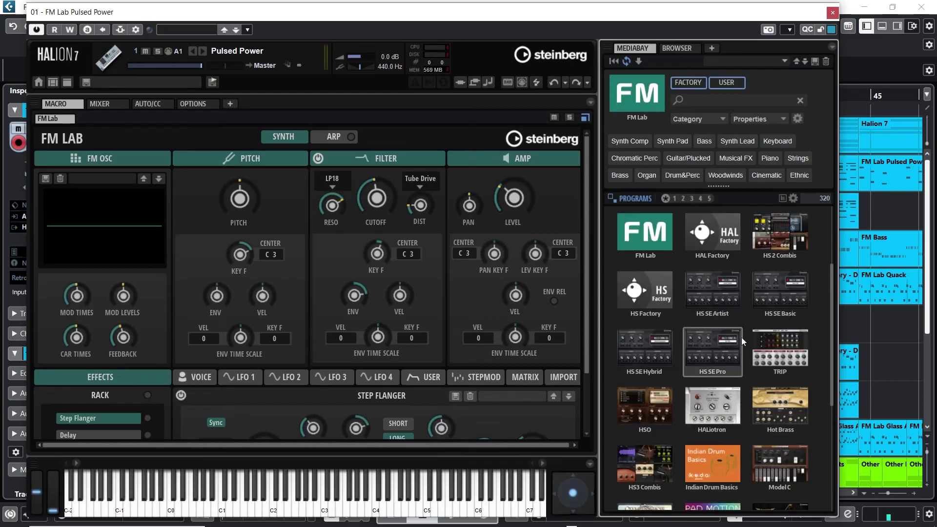
scroll(705, 375, down, 3)
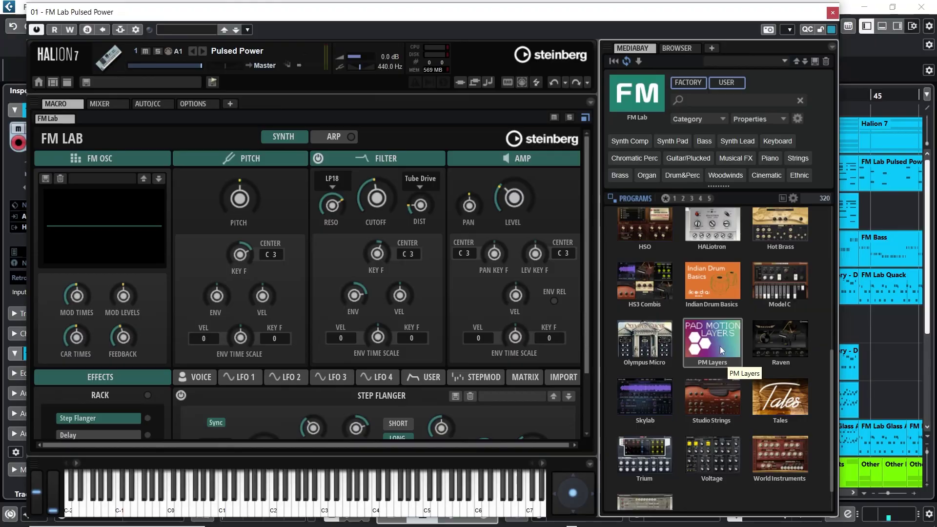
scroll(697, 413, down, 1)
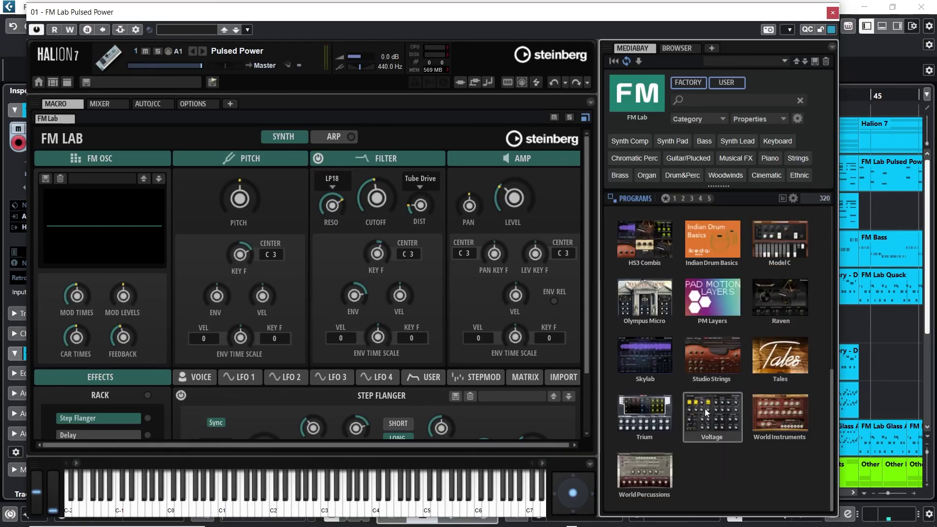
scroll(704, 408, up, 4)
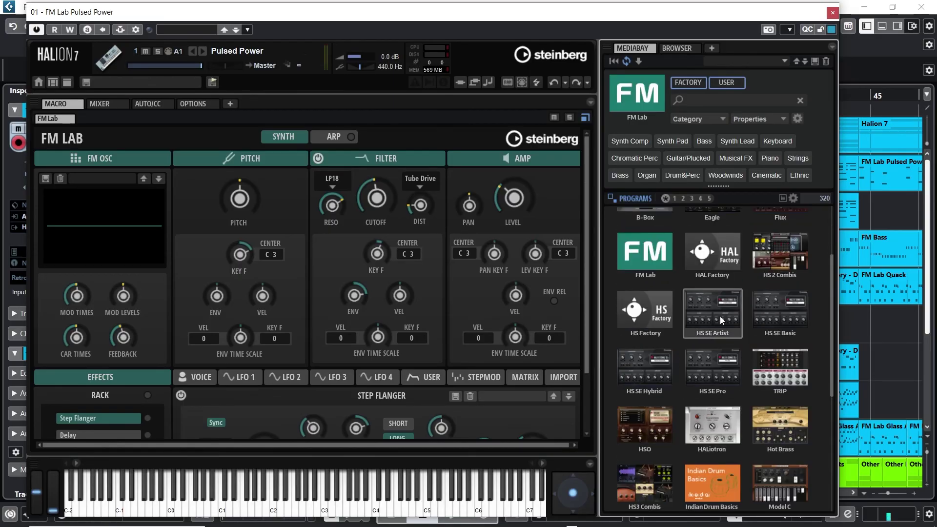
scroll(732, 303, up, 2)
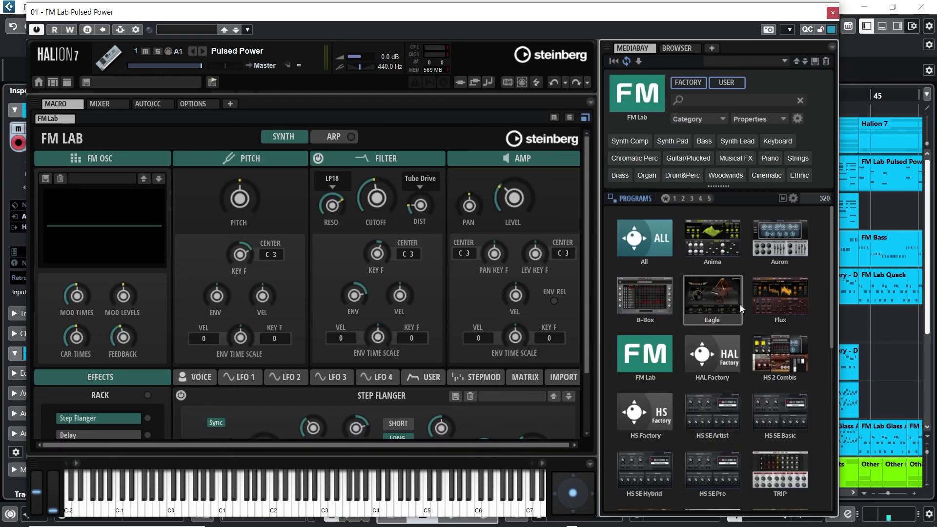
scroll(764, 349, down, 1)
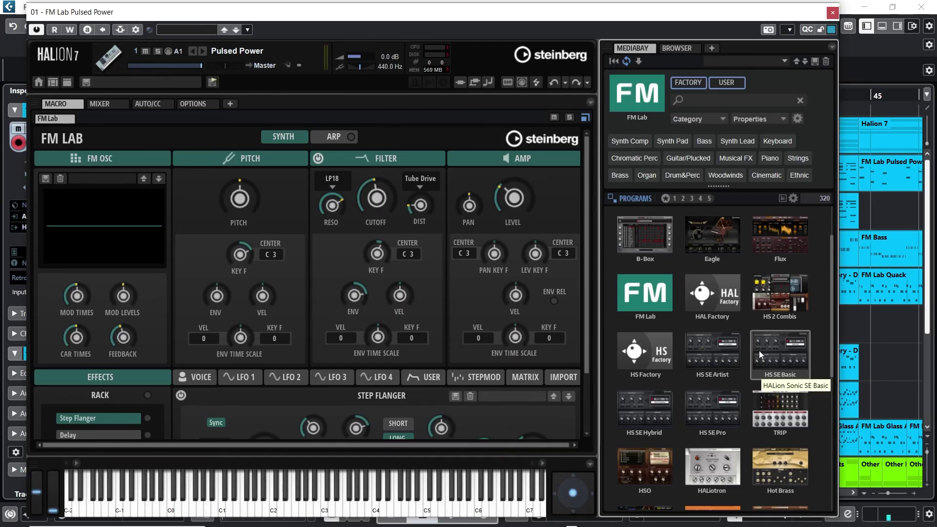
scroll(757, 343, down, 2)
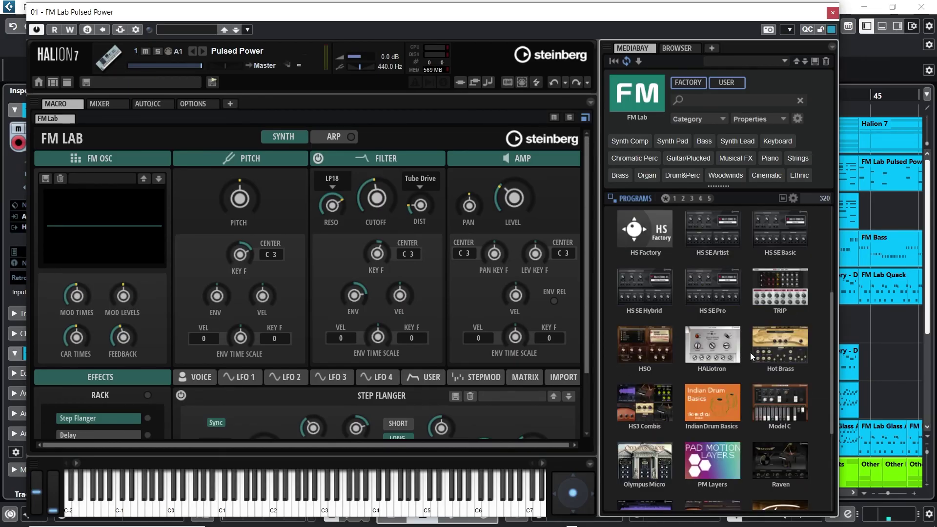
scroll(750, 355, down, 3)
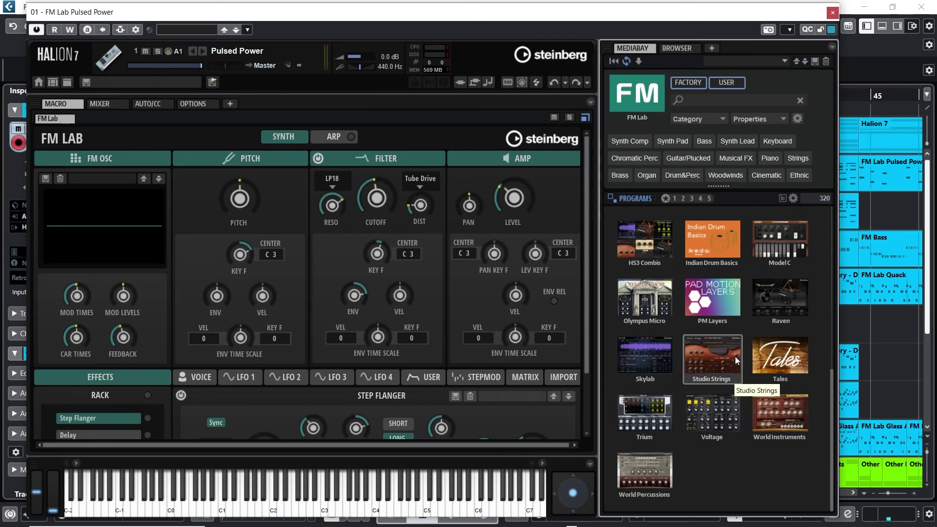
scroll(736, 360, up, 6)
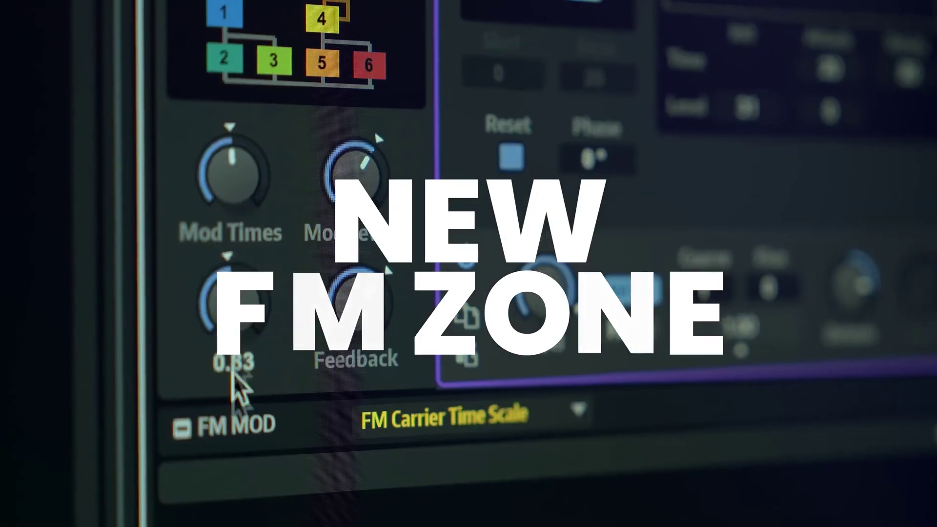
Adjust the carrier time scale of the FM zone and the Mod Times of the FM Lab oscillator.
drag(234, 382, 254, 314)
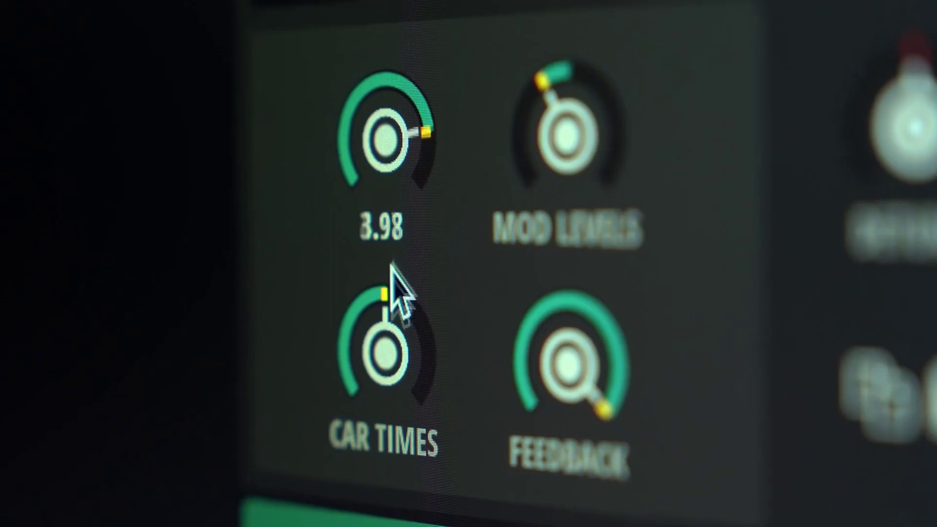
drag(391, 265, 389, 363)
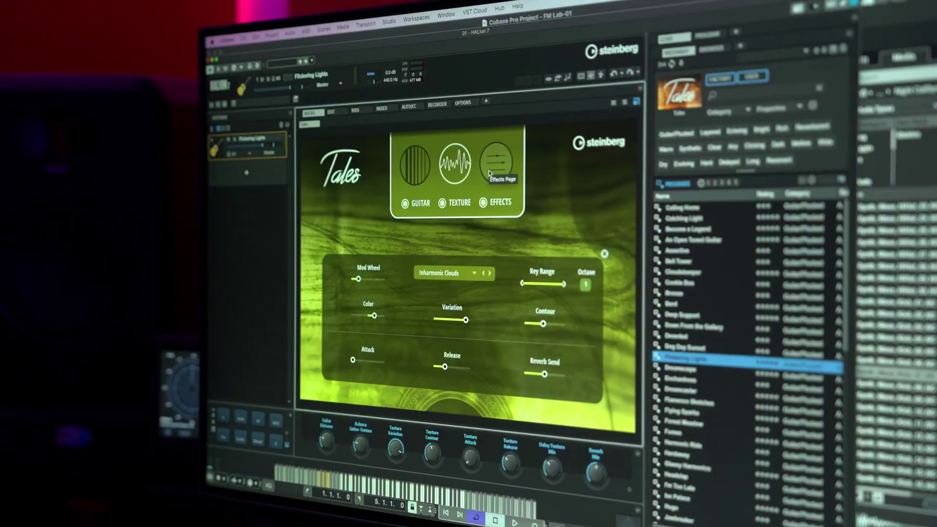
Set the texture layer of the Tales instrument to Melancholy and open its guitar page.
click(489, 173)
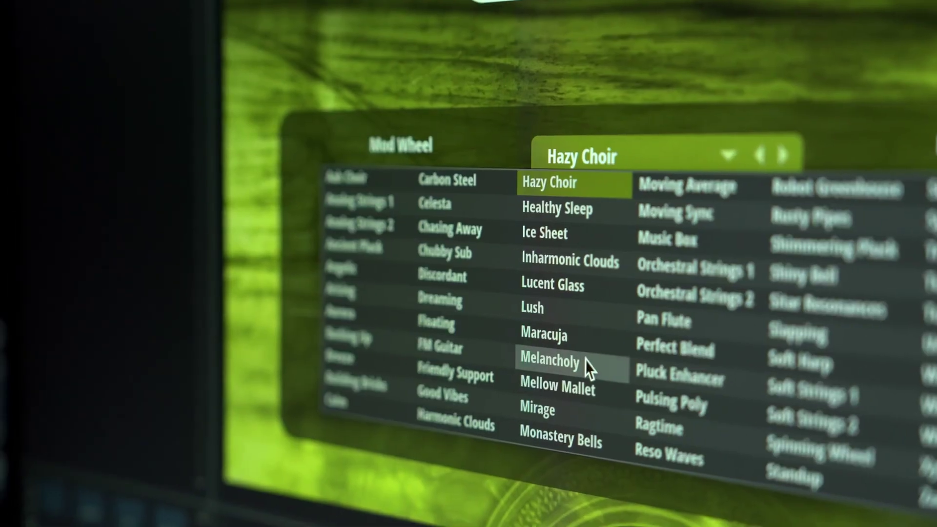
click(585, 363)
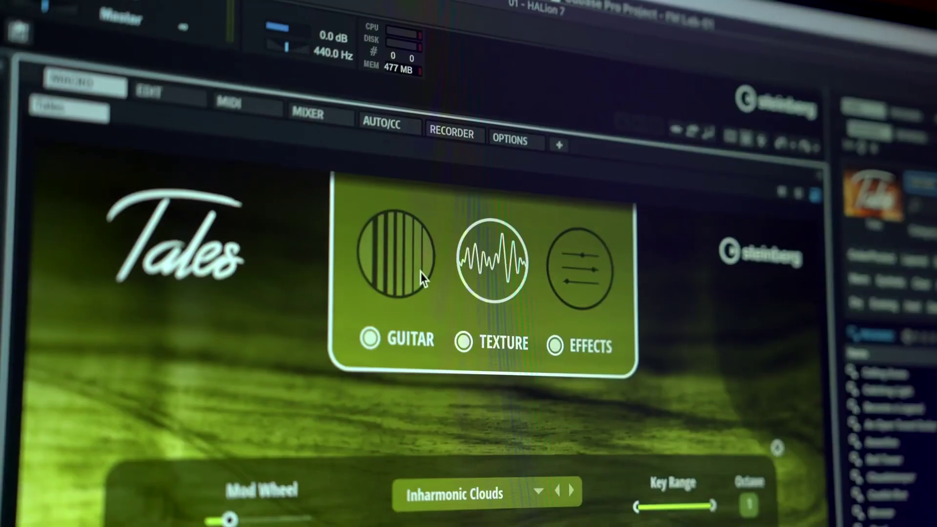
click(420, 278)
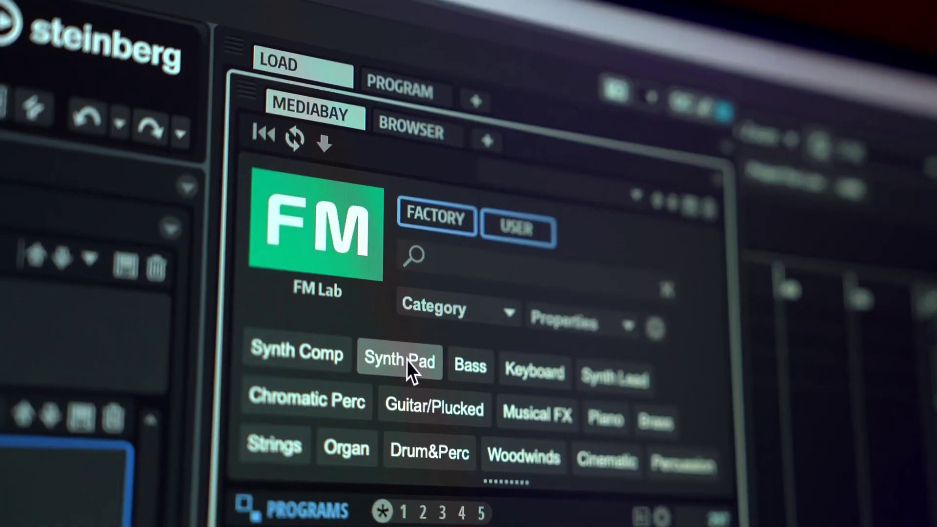
Filter the FM Lab programs by the Synth Pad category.
click(406, 360)
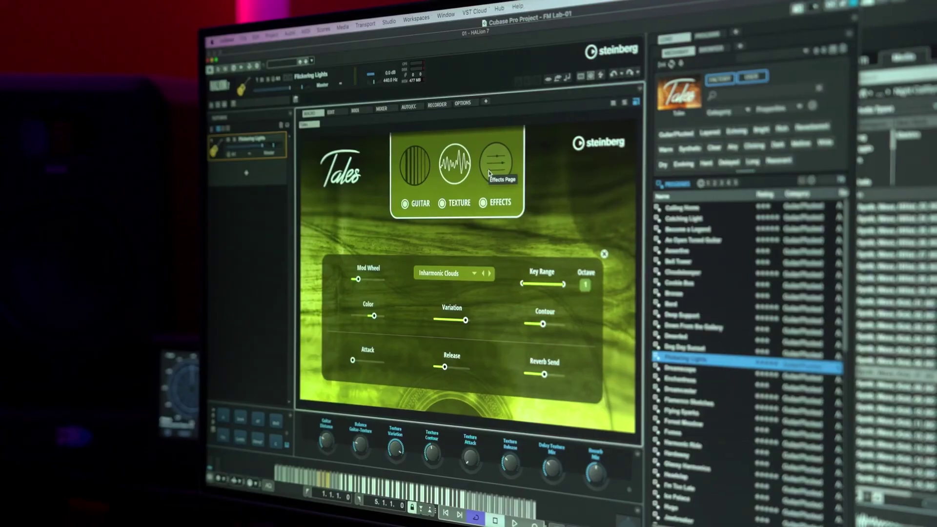
Replace the Hazy Choir texture in Tales with Melancholy.
click(489, 173)
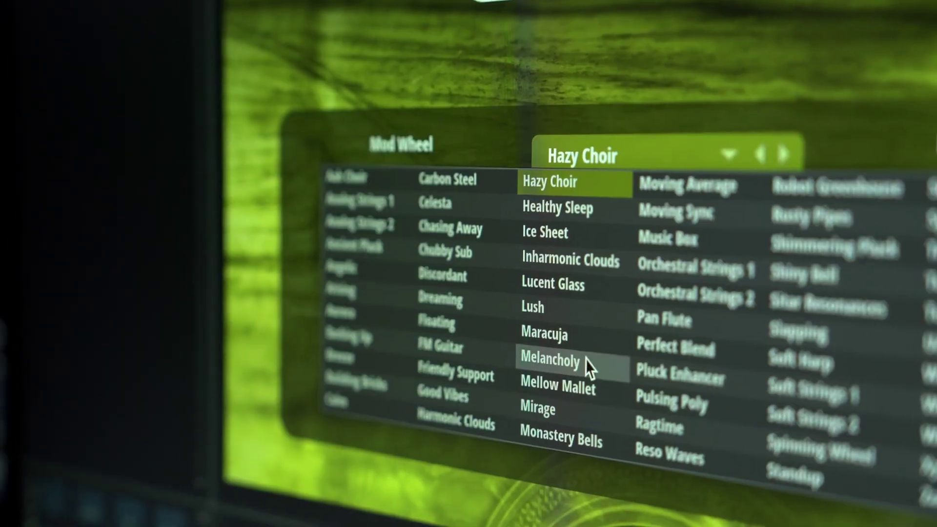
click(585, 367)
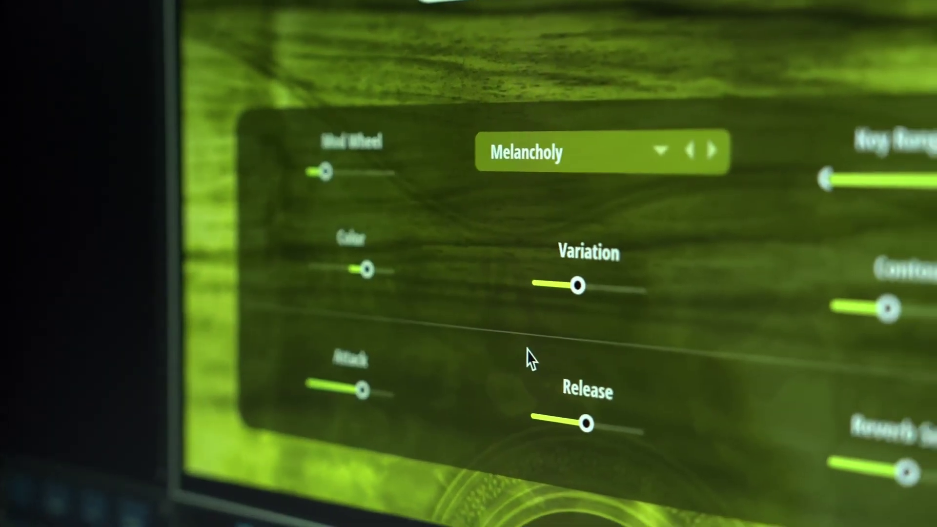